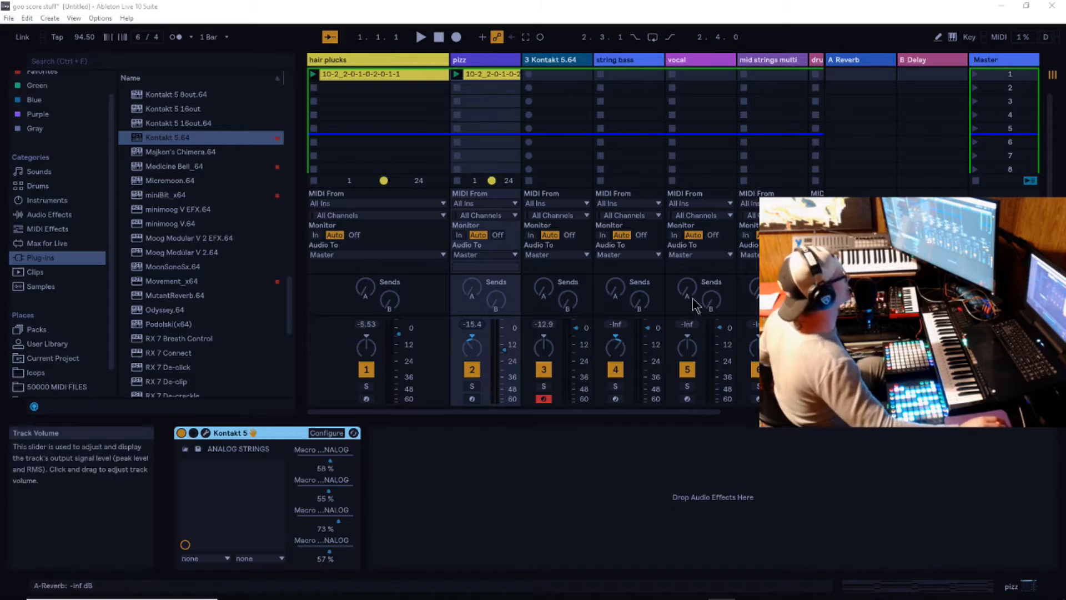
- Examine the devices on the hair plucks, pizz and 3 Kontakt 5.64 tracks
drag(656, 412, 611, 421)
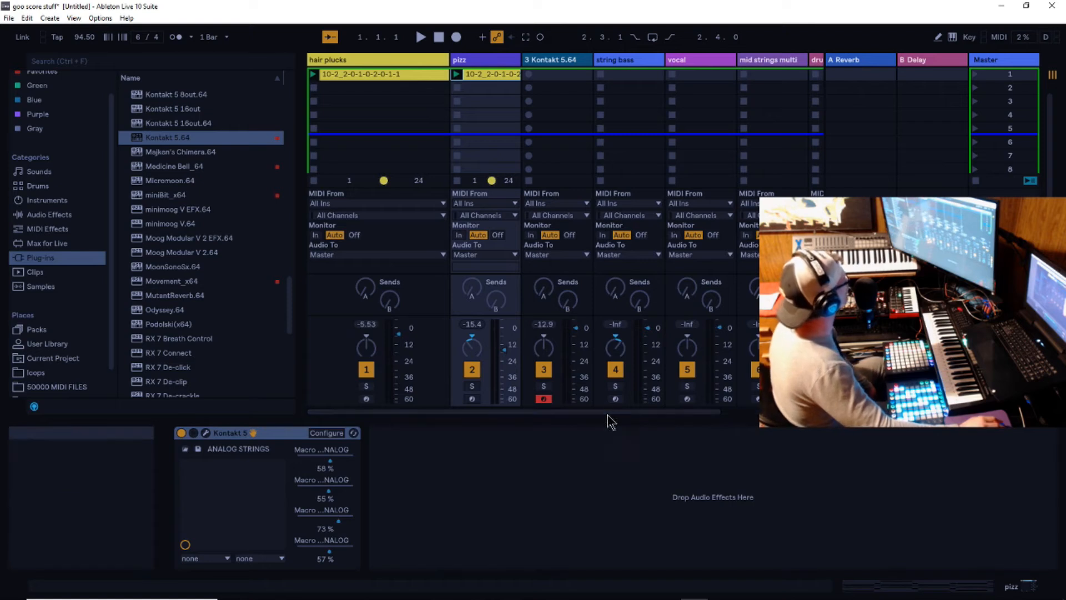
click(375, 61)
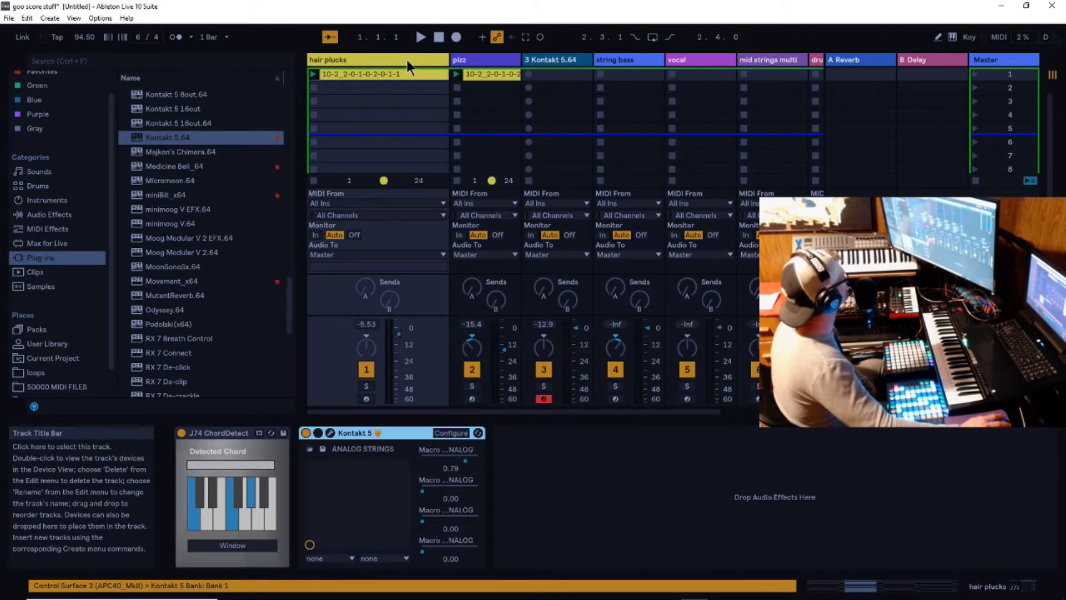
click(486, 62)
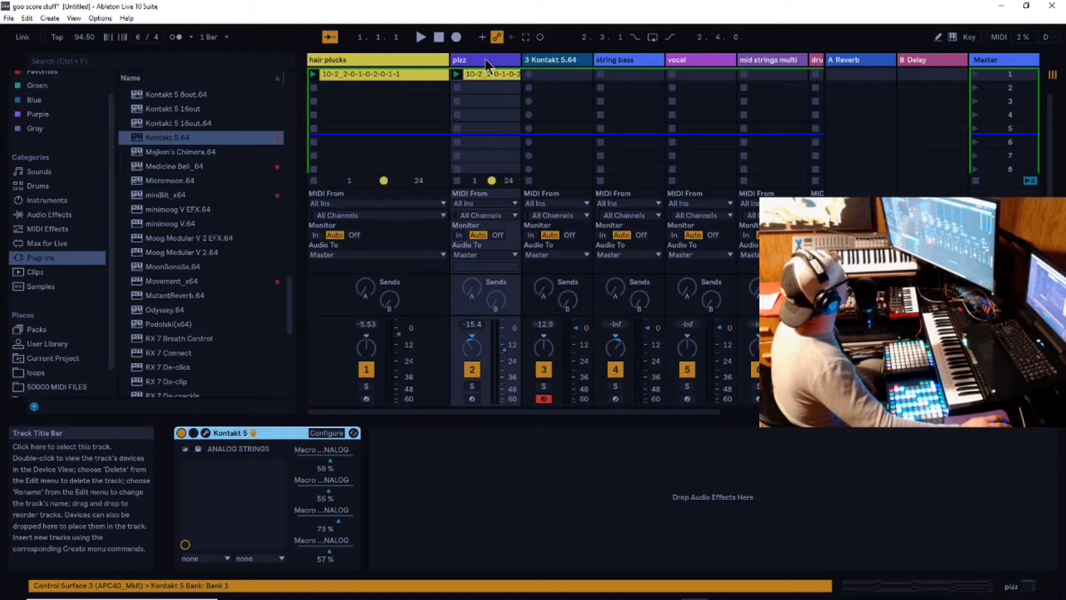
click(567, 61)
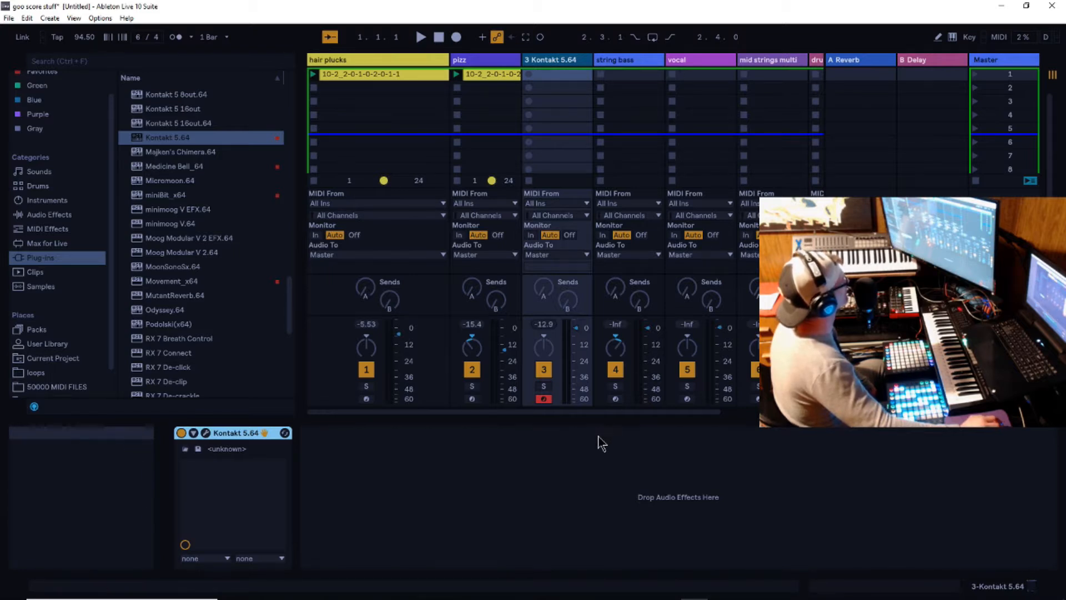
drag(624, 415, 681, 417)
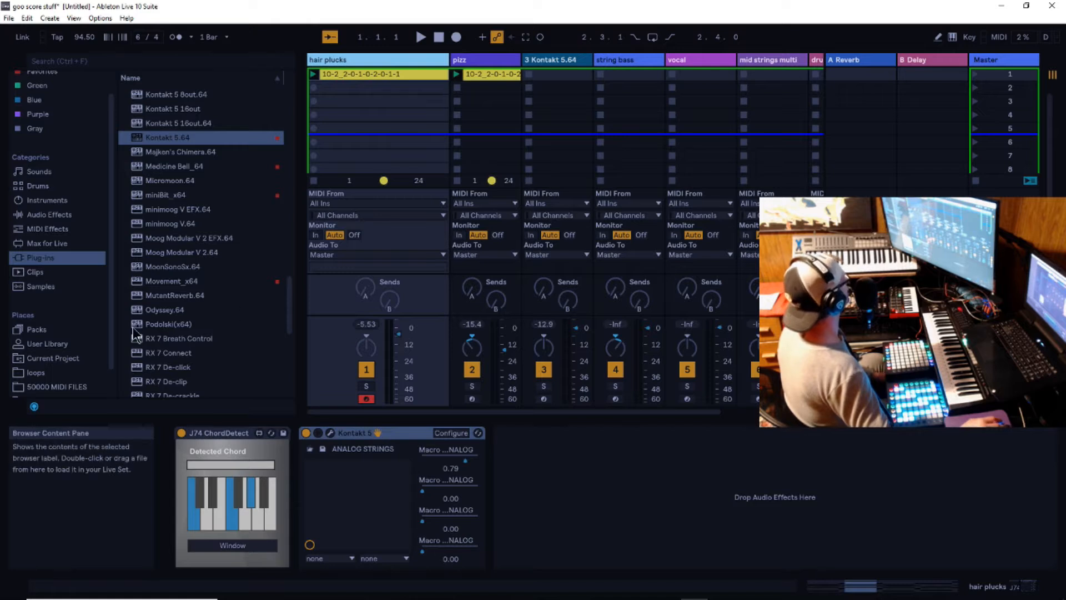
- Open the loops folder in the browser and look through its time-signature folders around 6-4
click(37, 373)
scroll(242, 333, up, 3)
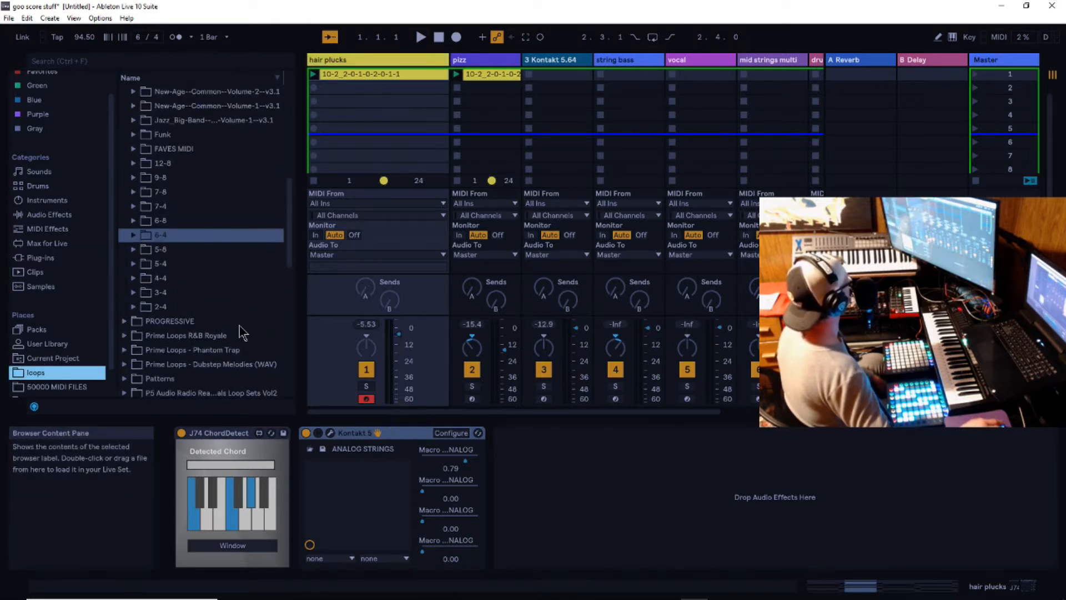
scroll(242, 333, up, 2)
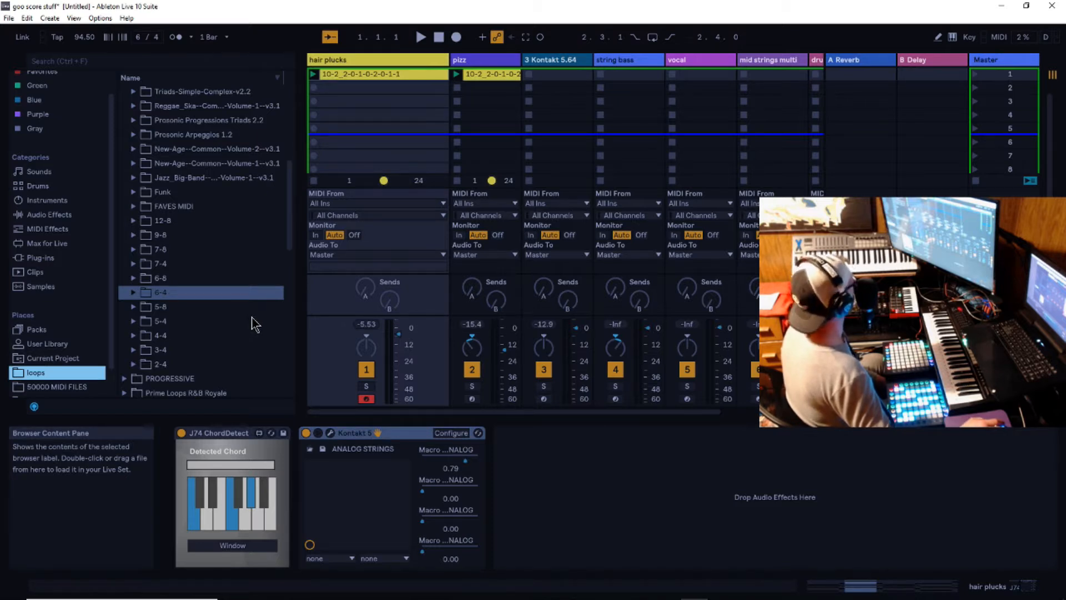
- Open the hair plucks clip's MIDI notes and temporarily enlarge the note editor to inspect its chords
click(393, 75)
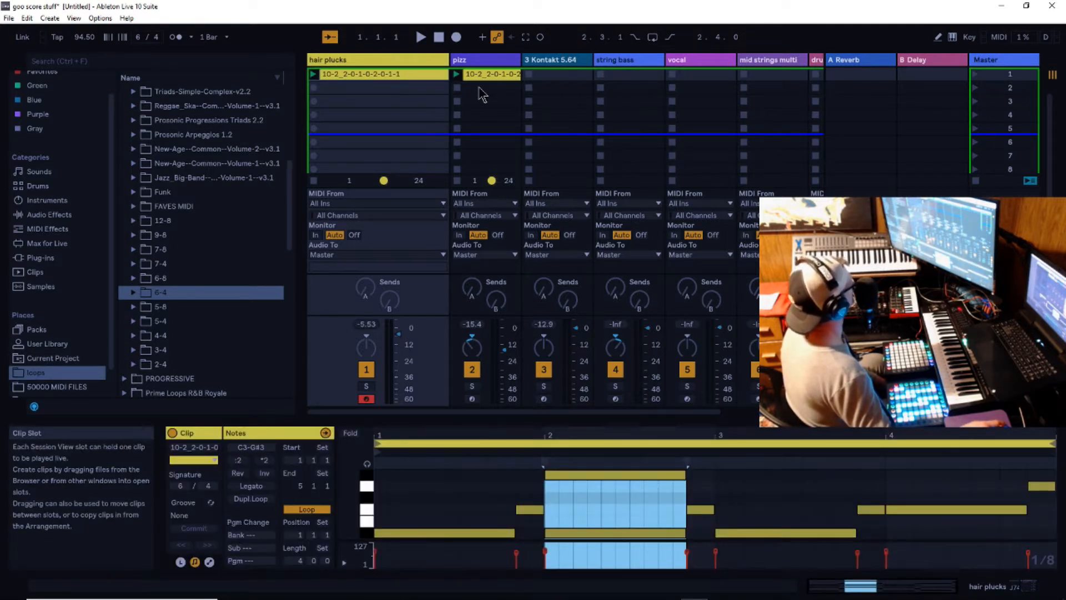
click(485, 59)
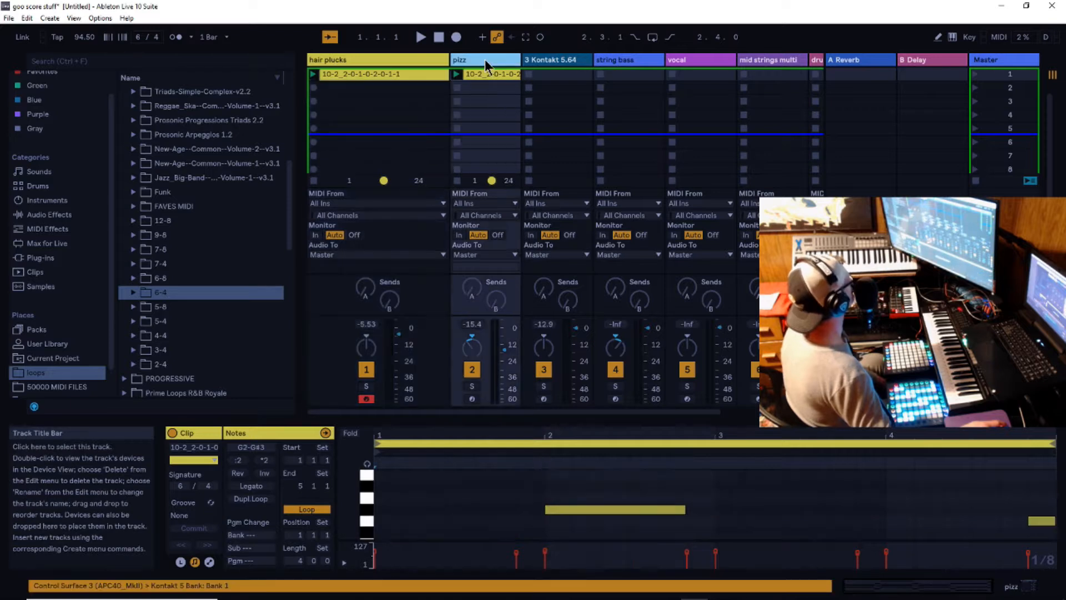
click(384, 60)
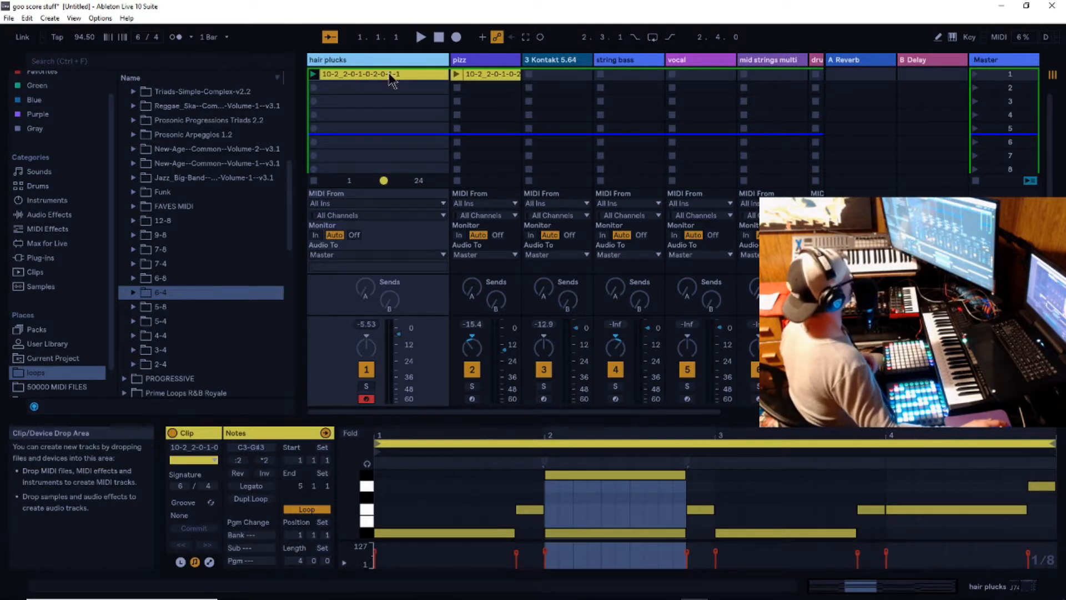
drag(767, 420, 767, 269)
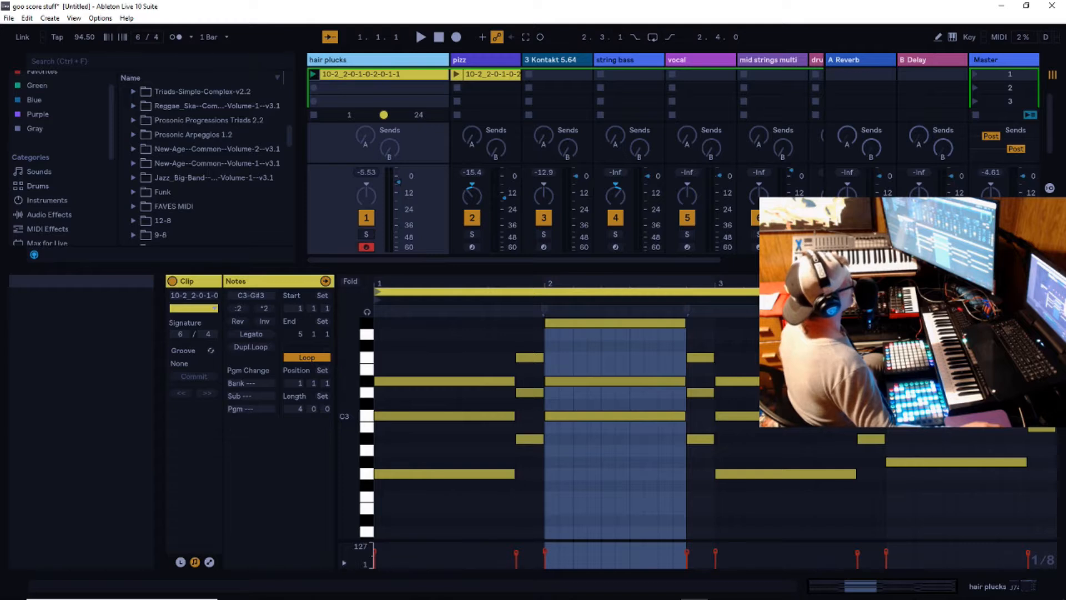
drag(767, 269, 767, 301)
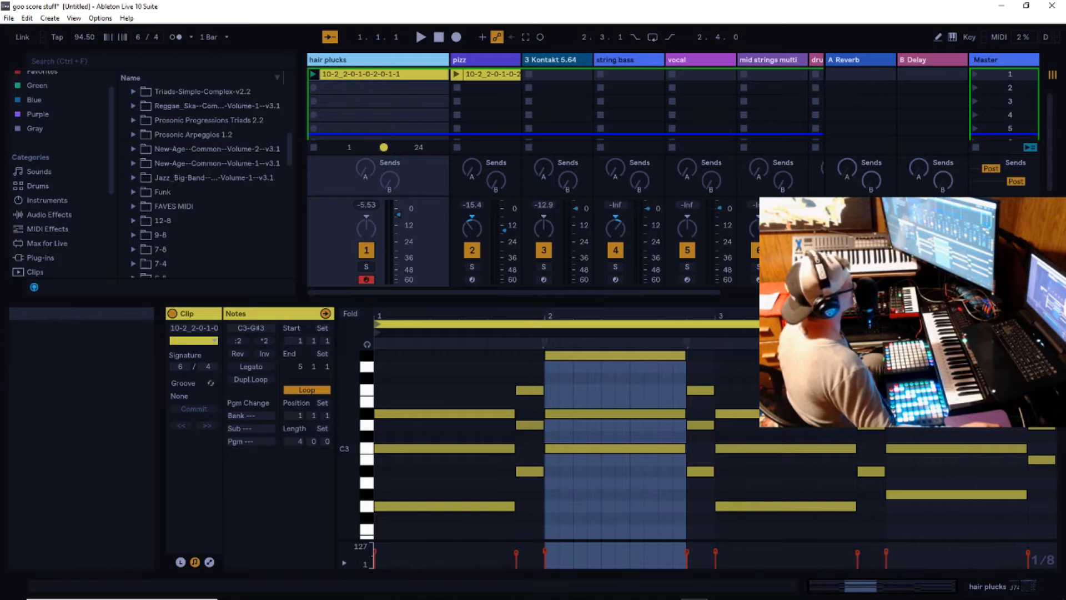
drag(767, 301, 797, 442)
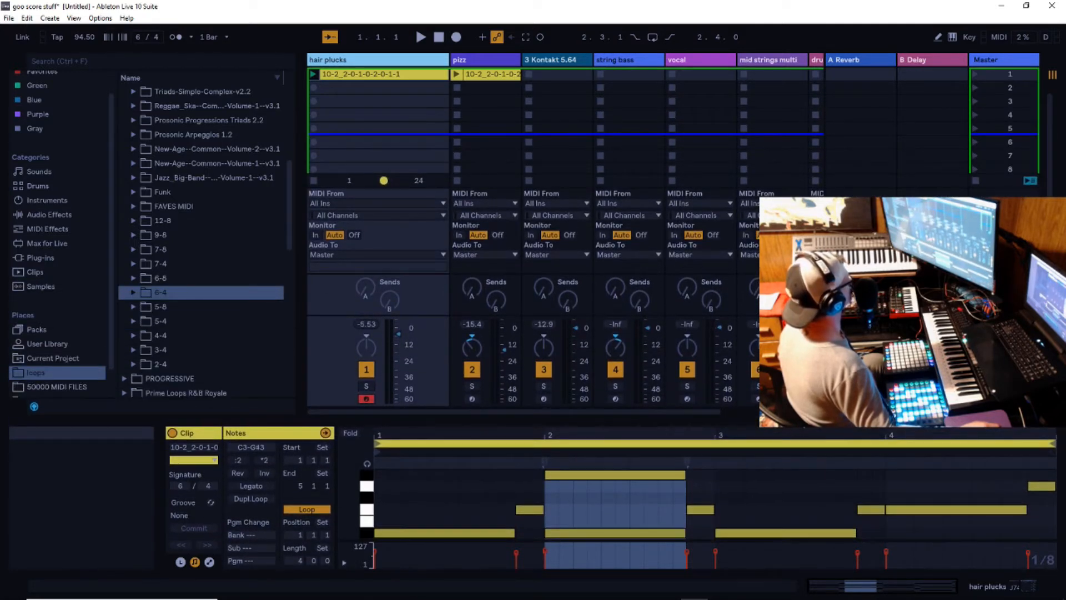
- Show the hair plucks track's devices, open its Kontakt 5 plug-in window and reposition that window over the session
double_click(352, 57)
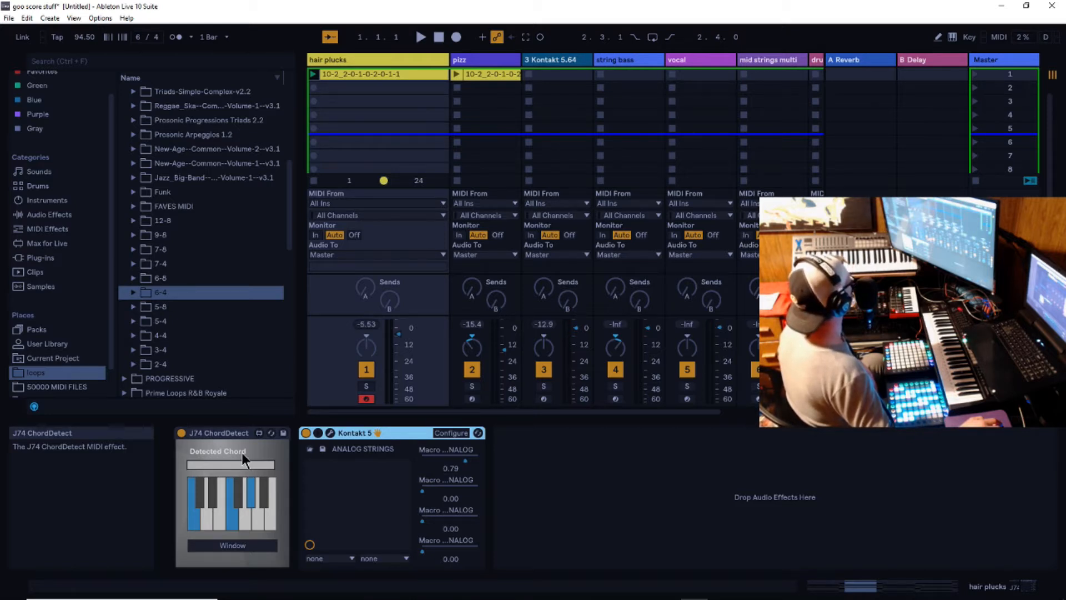
click(330, 433)
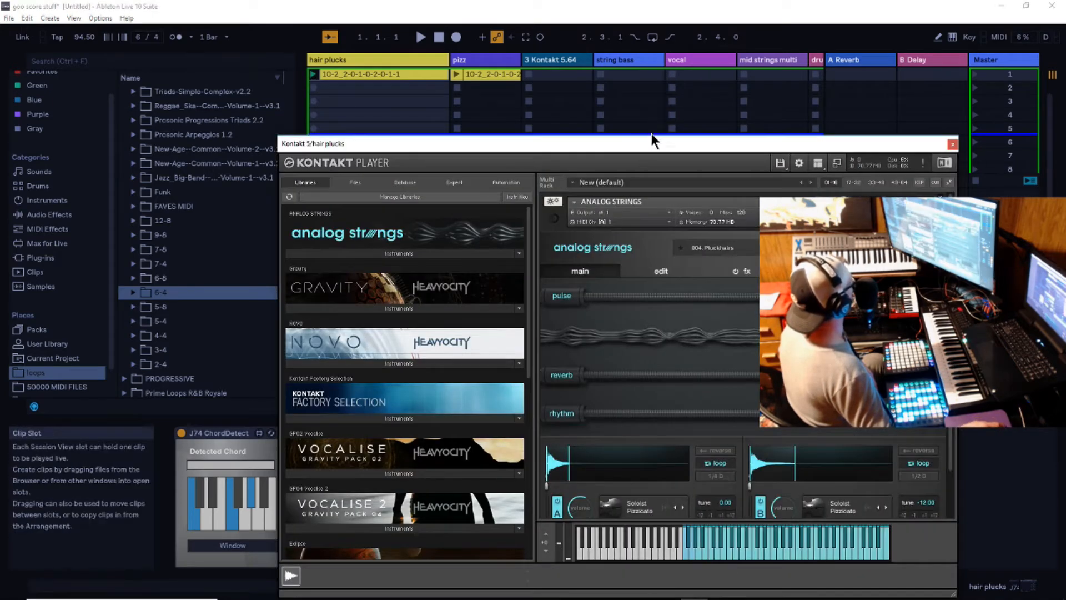
drag(651, 140, 729, 105)
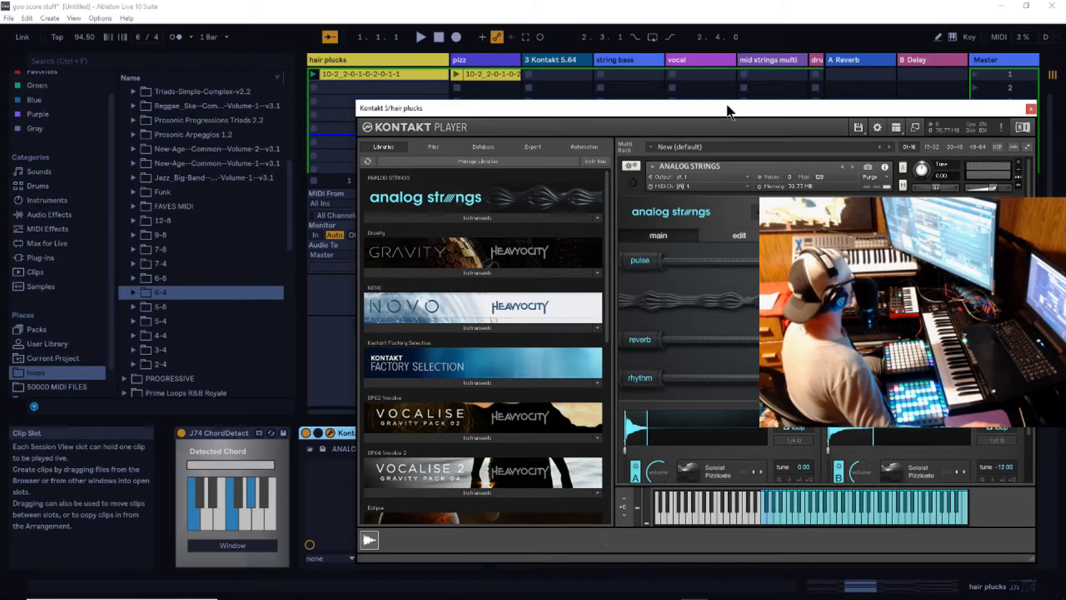
drag(711, 107, 841, 92)
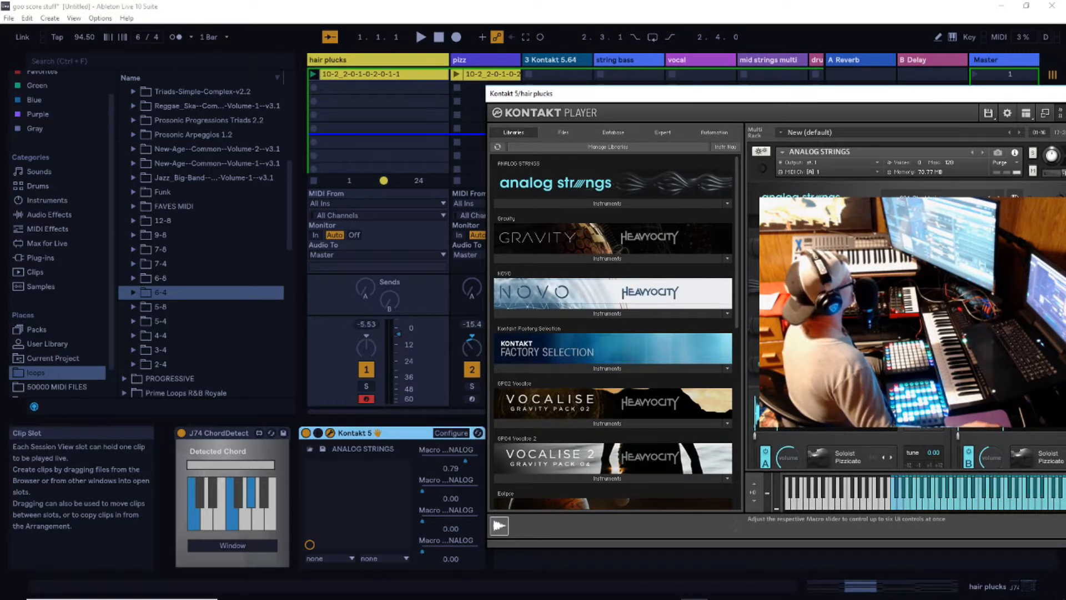
drag(888, 94, 752, 69)
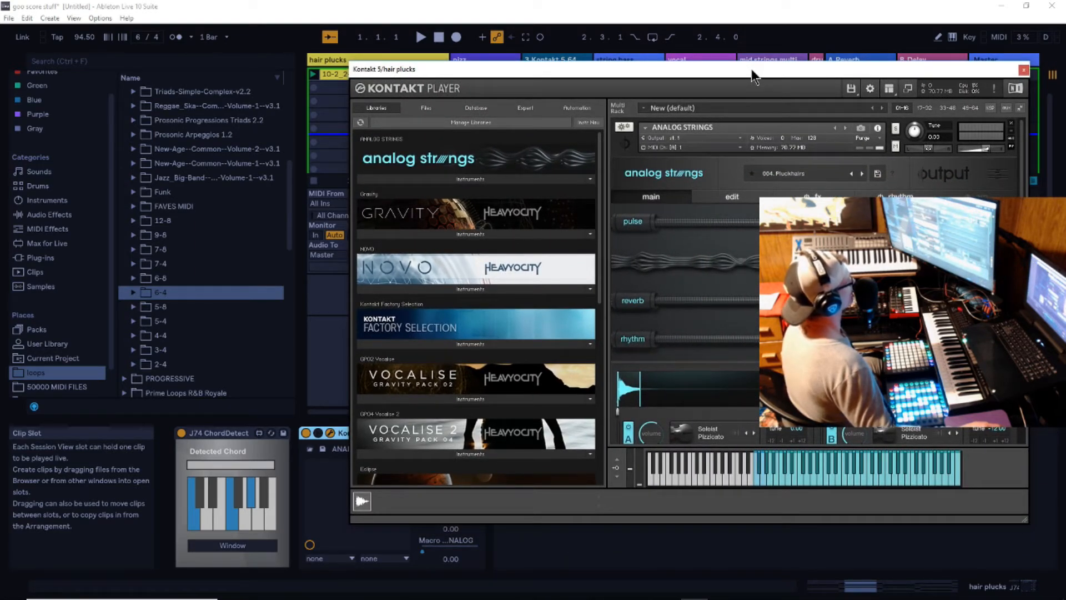
drag(751, 69, 797, 105)
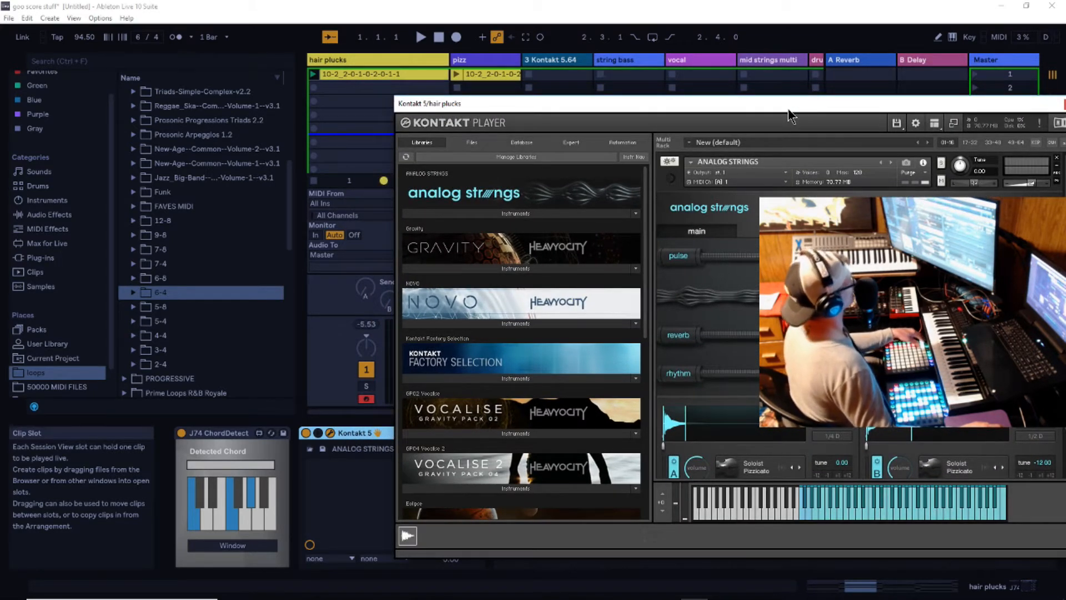
drag(793, 108, 749, 152)
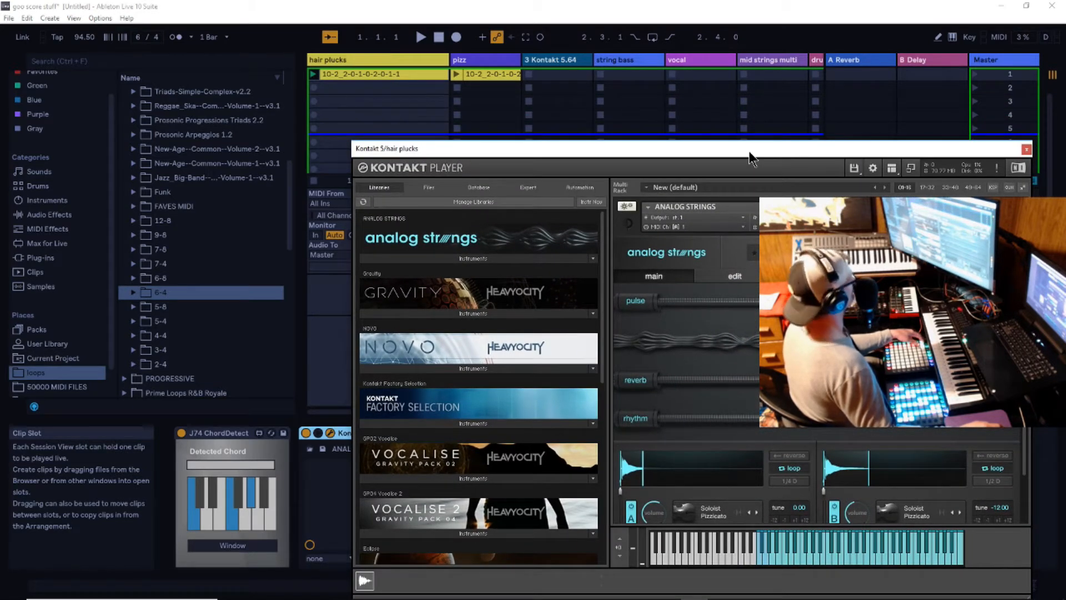
- Play back the hair plucks part with its Kontakt 5 window open, and stop playback
key(space)
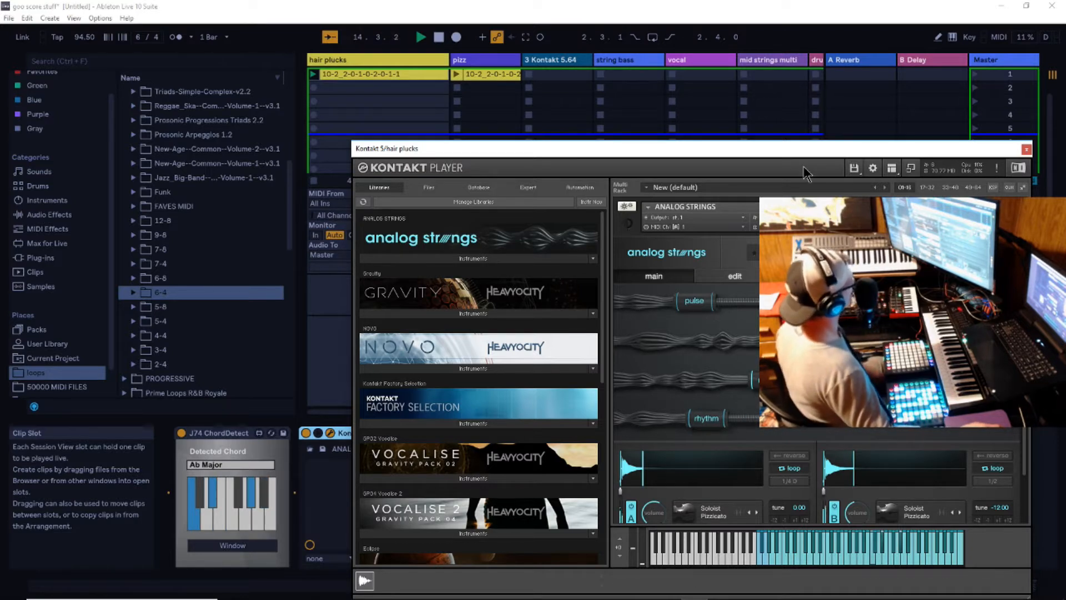
click(438, 38)
drag(729, 148, 645, 142)
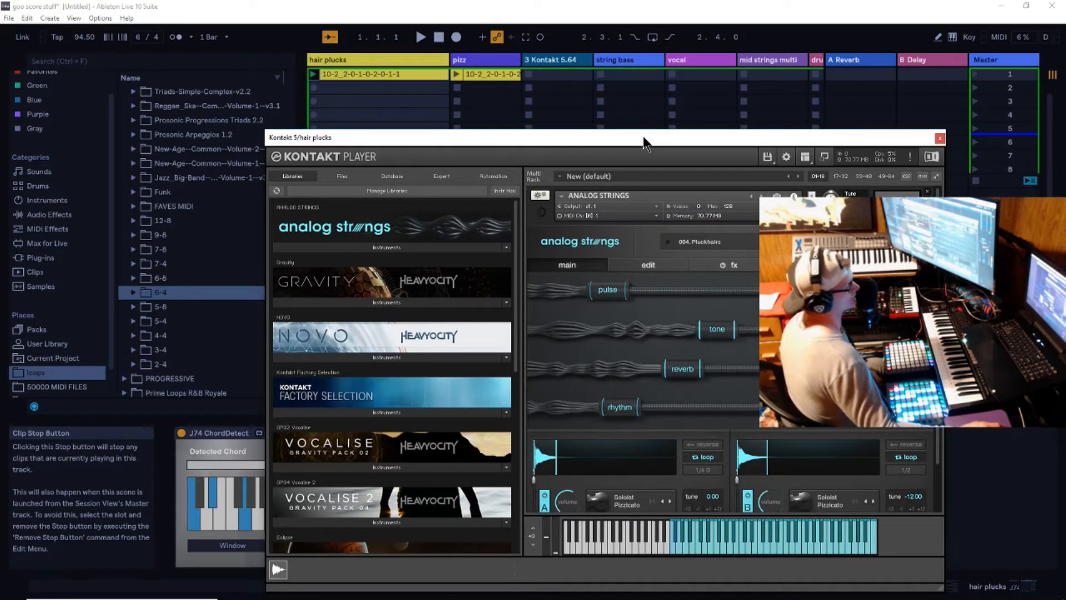
drag(644, 136, 646, 135)
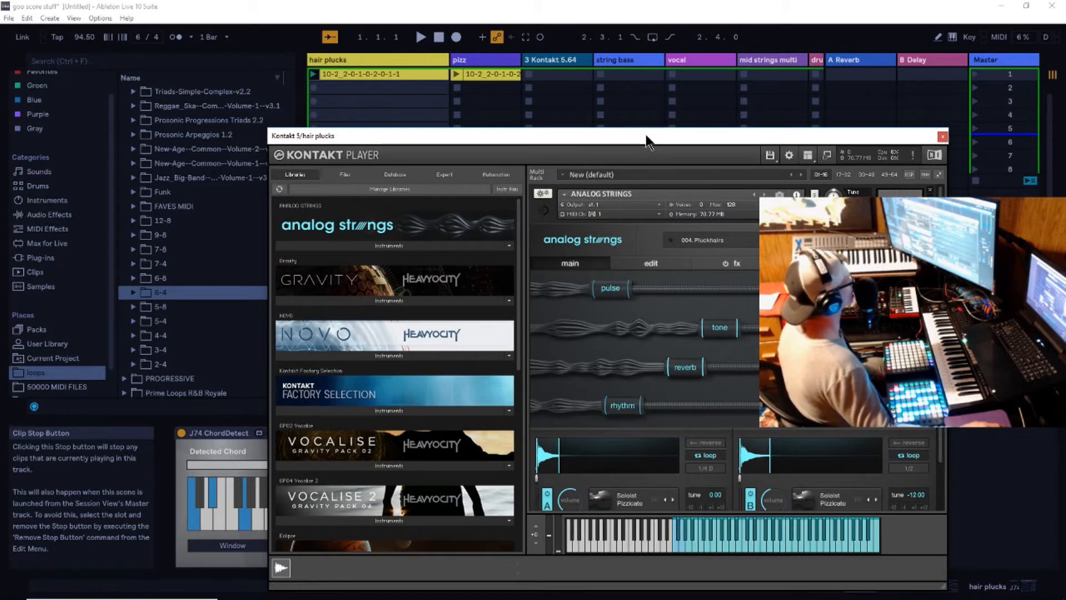
drag(647, 135, 691, 132)
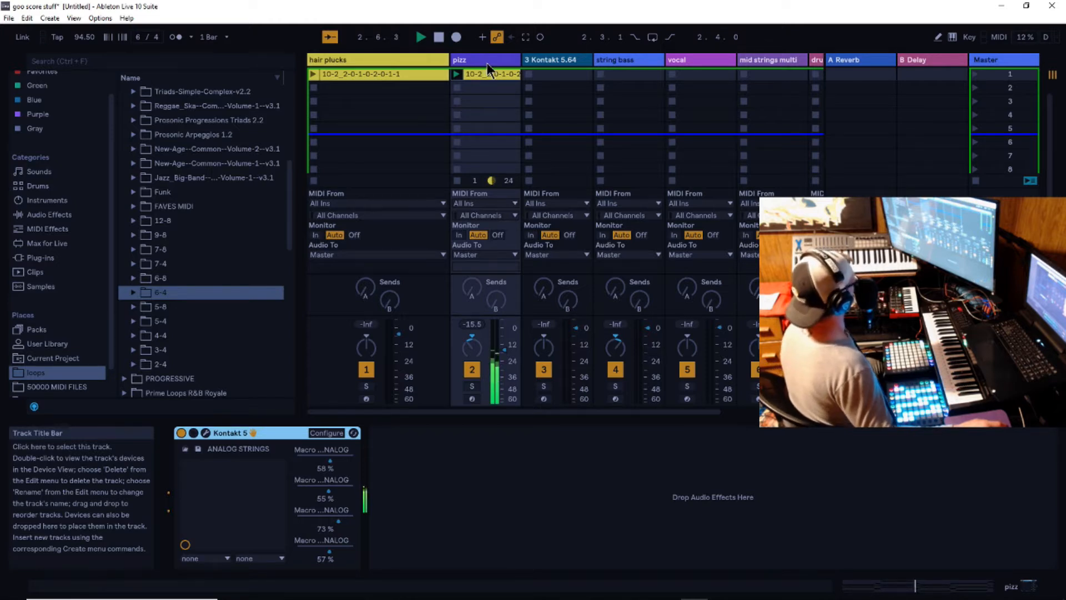
- Add the C Major Walk 16th Grooved arpeggiator preset to the pizz track and choose its transpose mode
scroll(83, 166, up, 1)
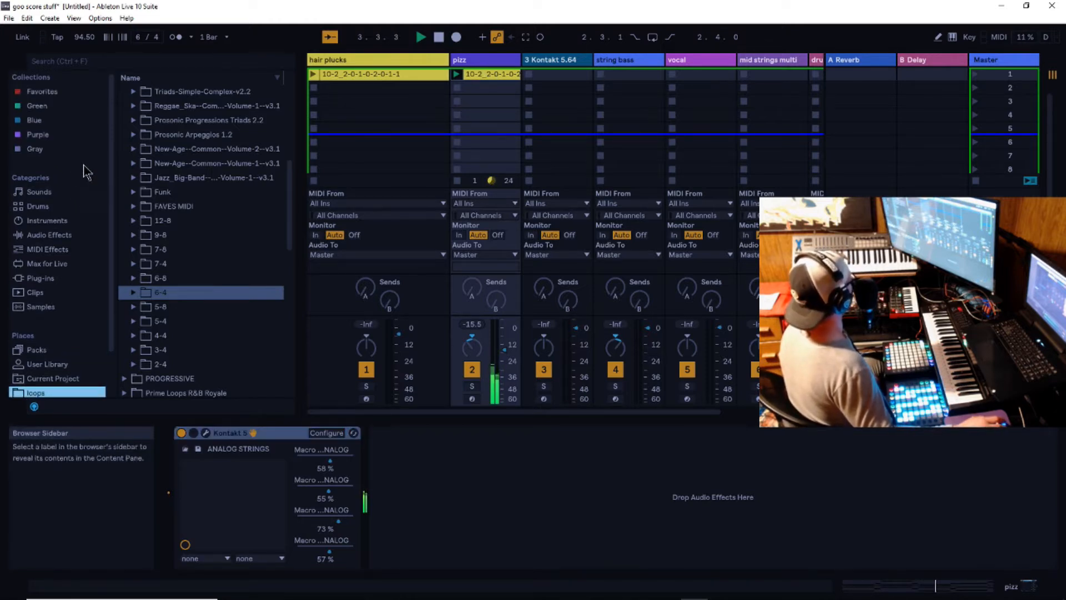
click(48, 240)
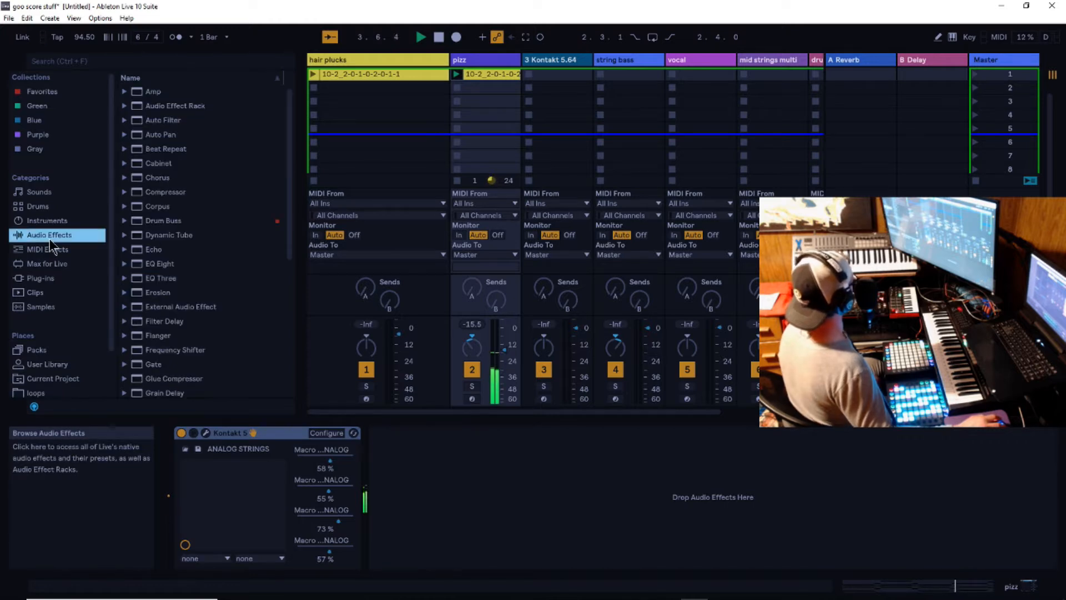
click(49, 250)
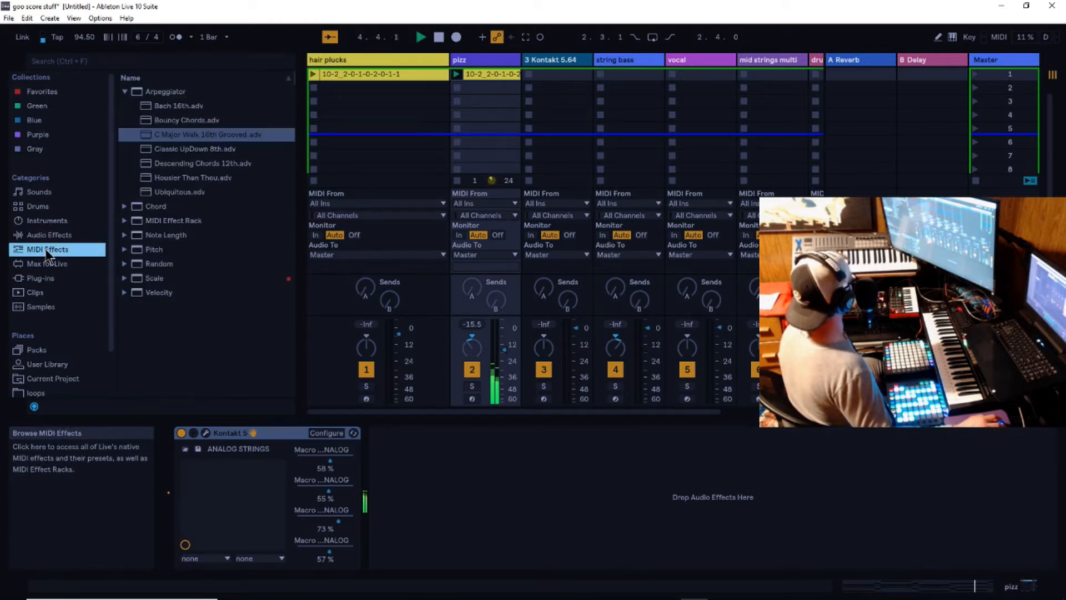
click(146, 139)
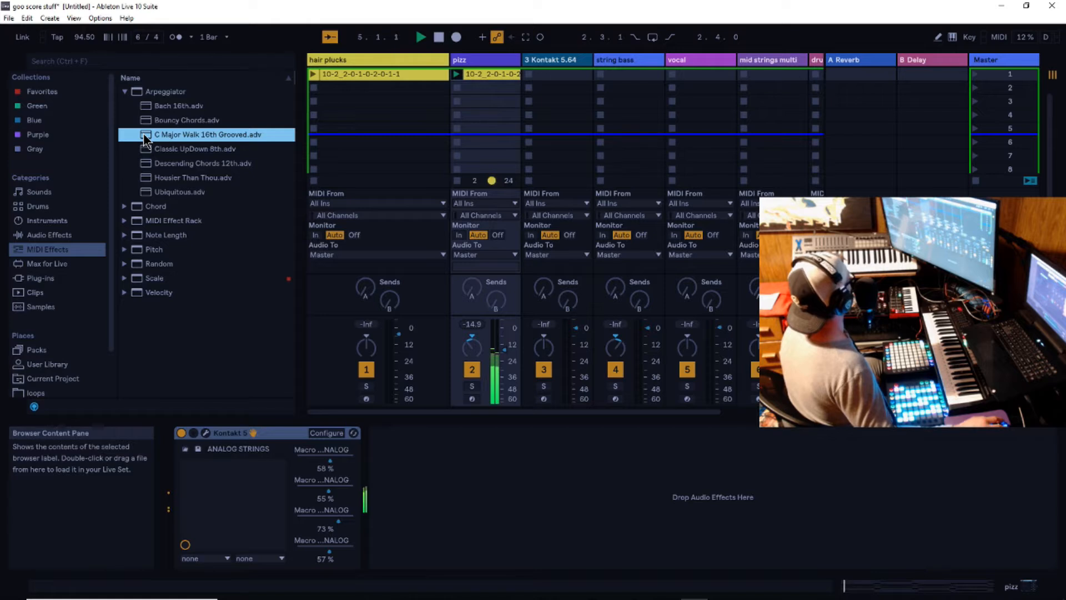
drag(146, 139, 475, 61)
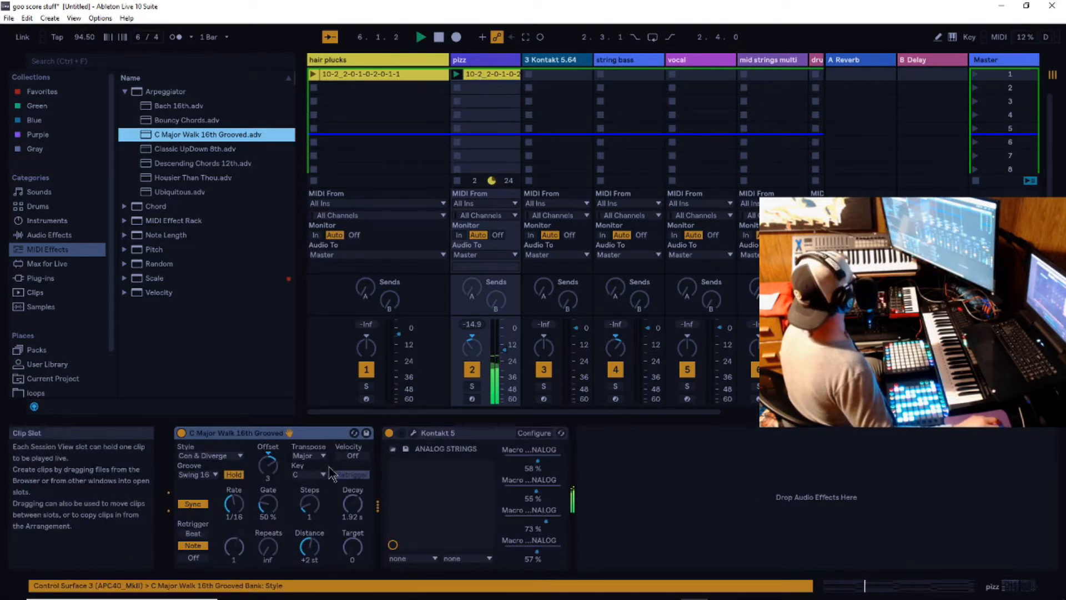
click(438, 39)
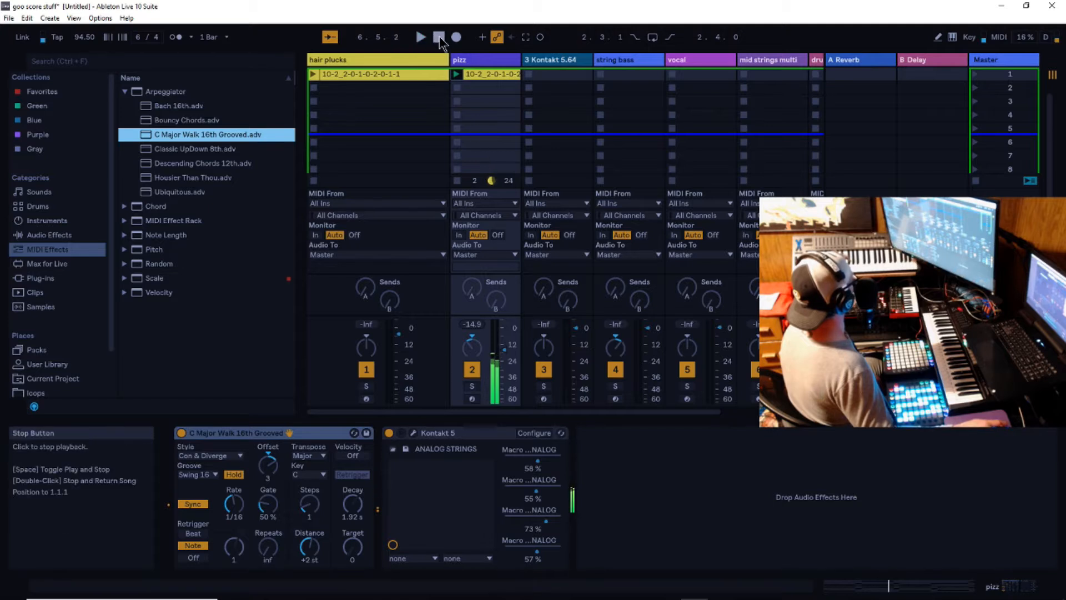
click(323, 457)
click(305, 488)
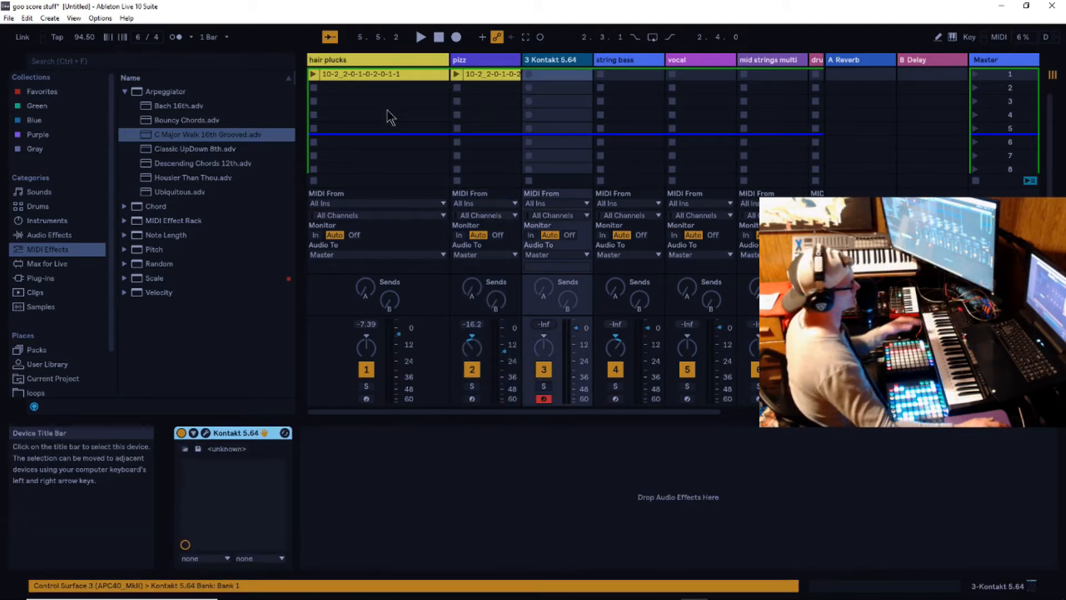
- Open the Kontakt 5.64 instrument window on the 3 Kontakt 5.64 track
click(207, 434)
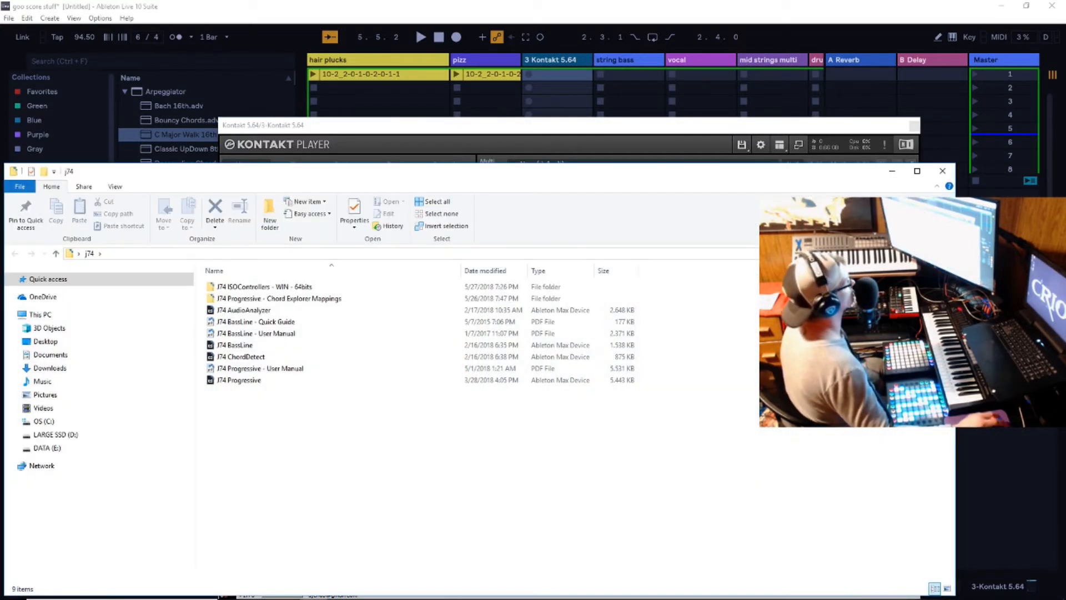
drag(481, 174, 577, 192)
- Add the J74 Progressive device from the j74 folder to the 3 Kontakt 5.64 track and open its progression window
drag(315, 398, 556, 89)
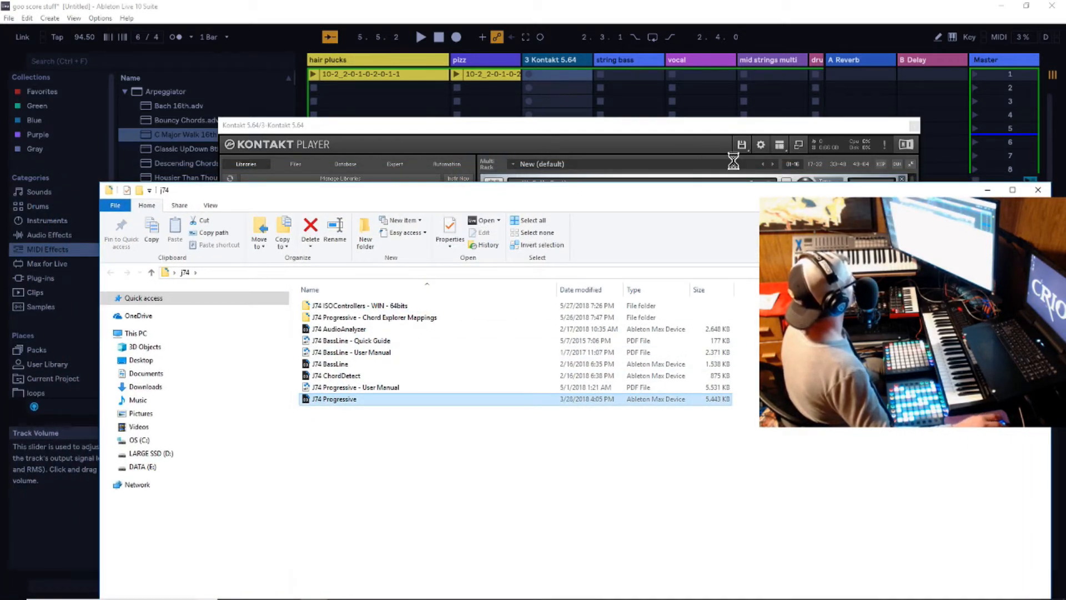
click(988, 190)
drag(624, 124, 853, 110)
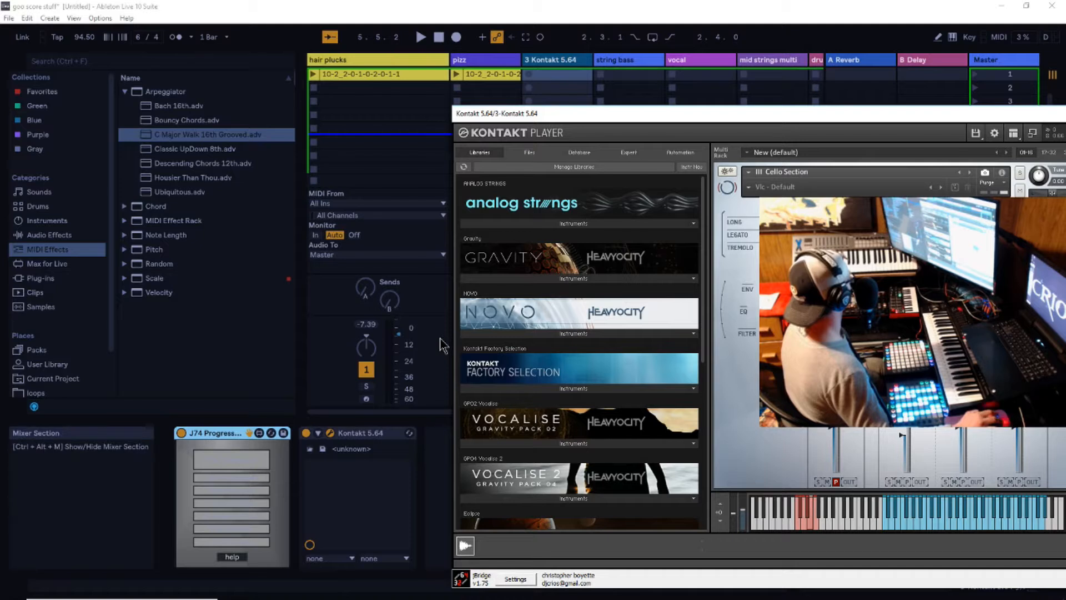
click(240, 463)
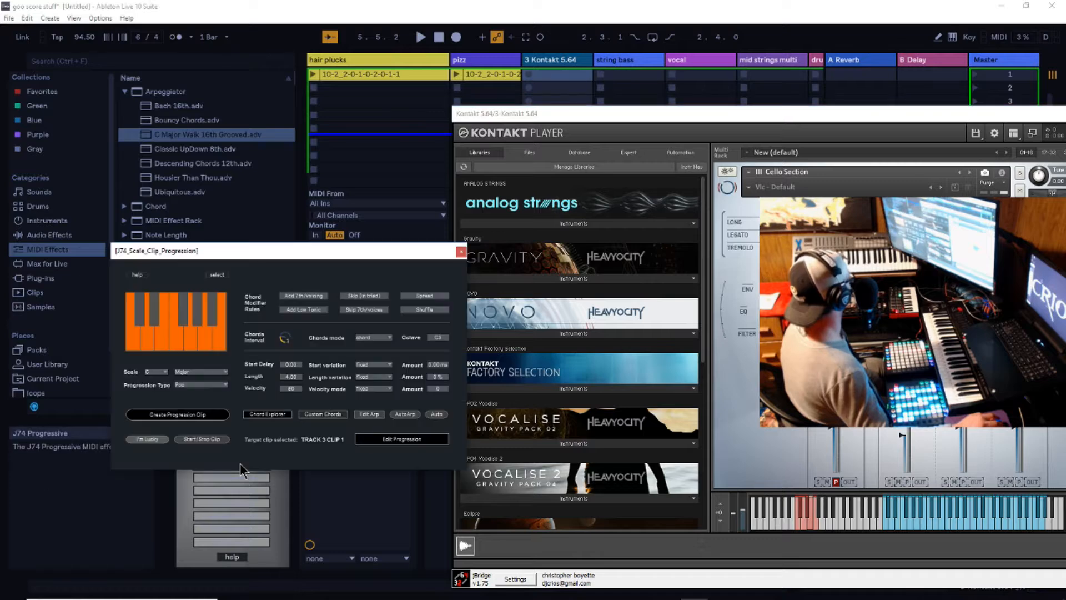
- Copy the hair plucks clip into the first slot of the 3 Kontakt 5.64 track
drag(327, 255, 252, 160)
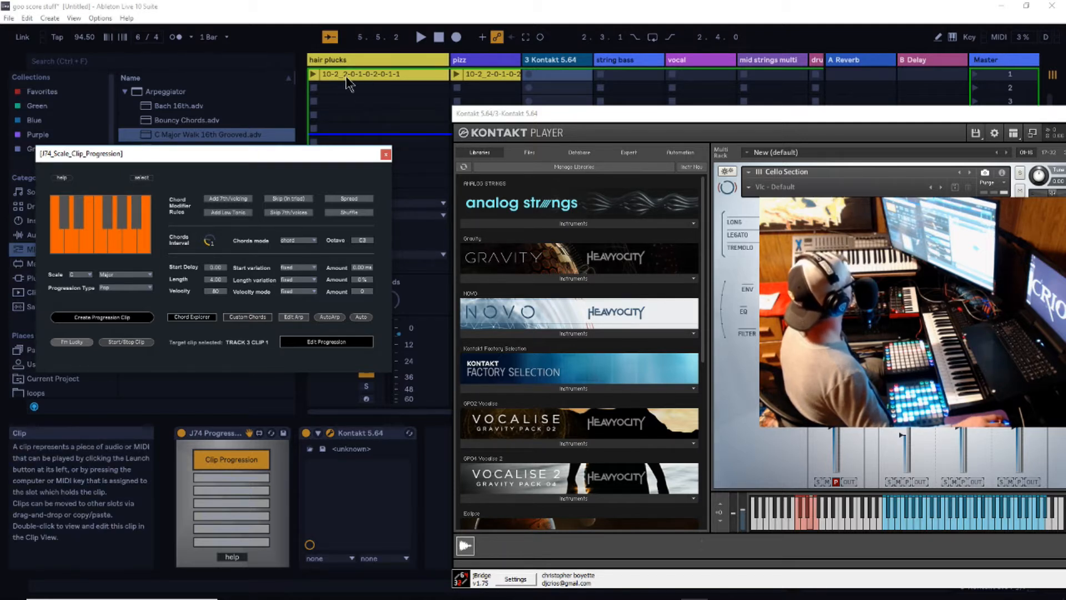
right_click(385, 76)
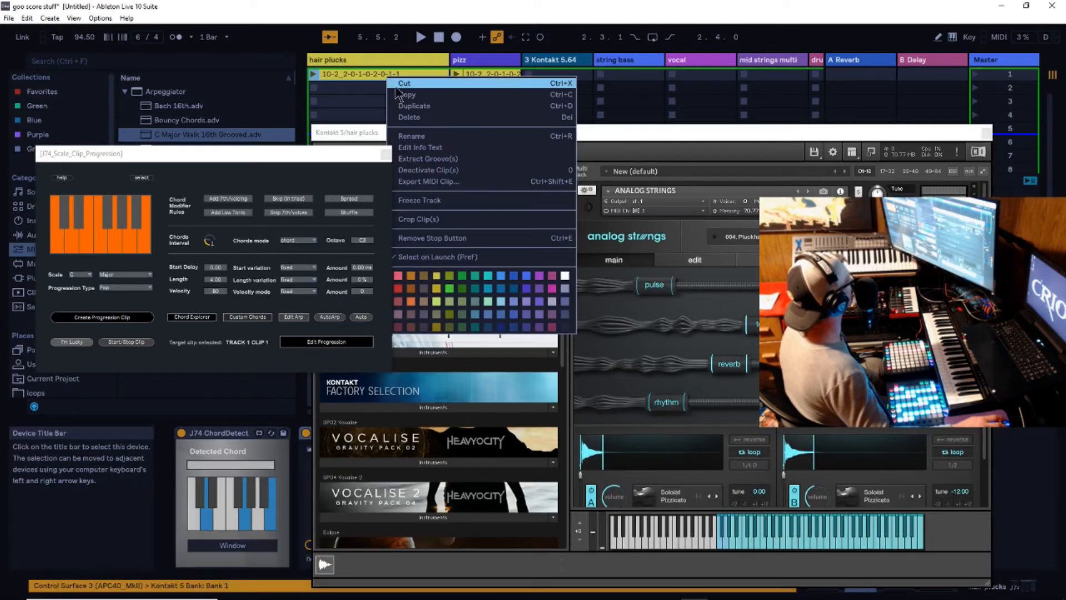
click(421, 109)
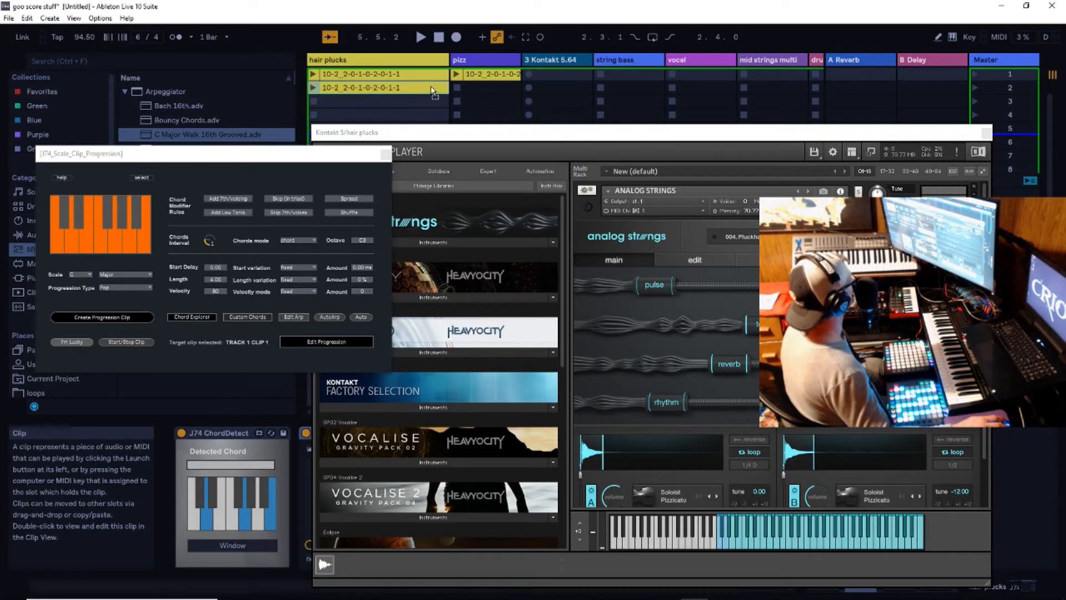
click(552, 75)
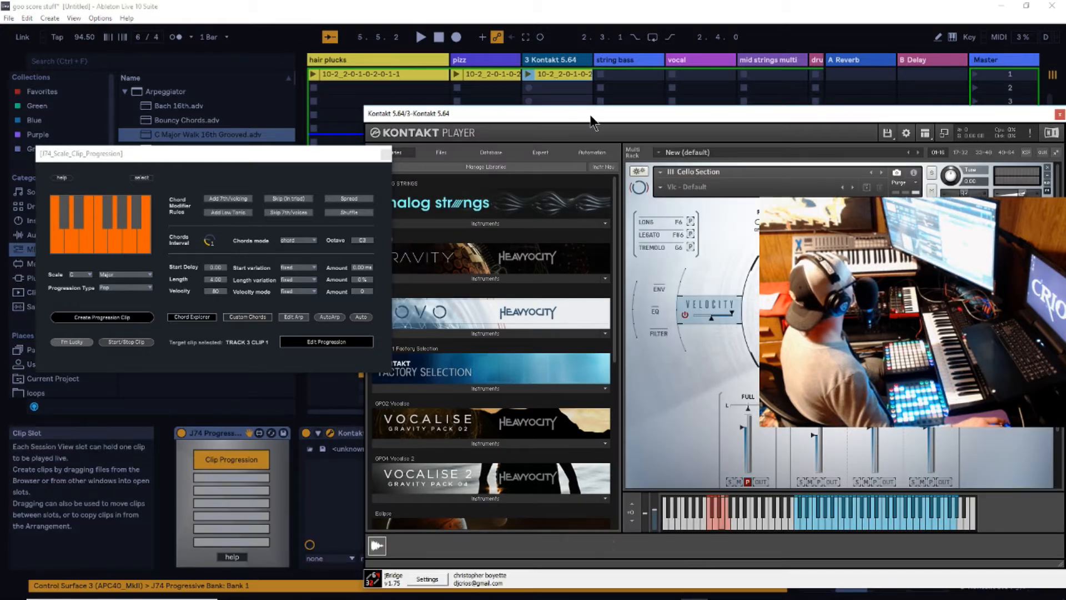
- Open the J74 Clip Analysis window, and play and analyze the clip on the 3 Kontakt 5.64 track
drag(597, 115, 663, 132)
click(246, 543)
drag(290, 159, 322, 257)
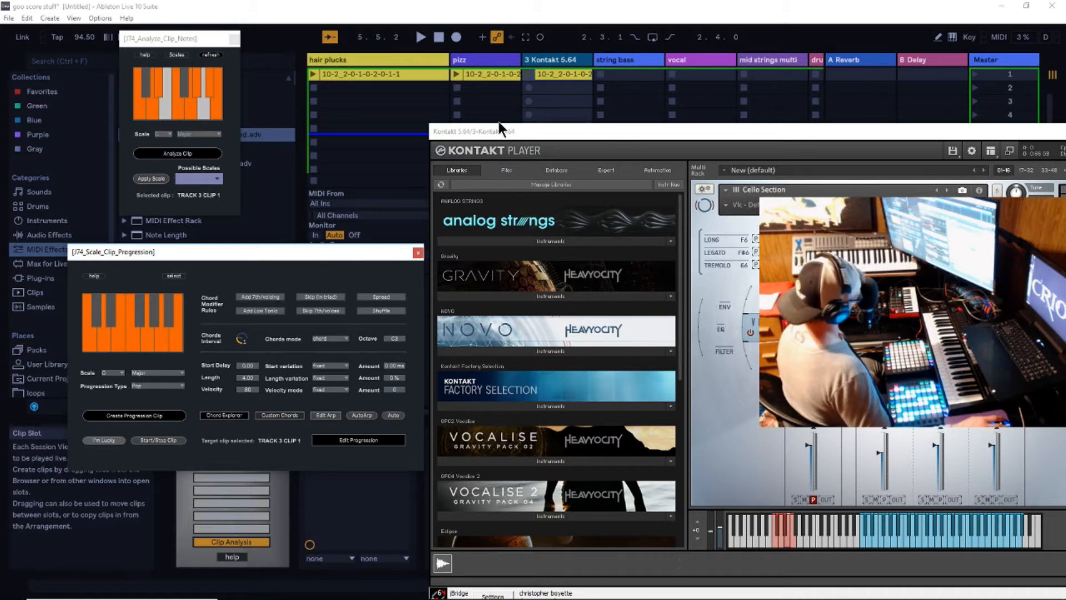
click(528, 74)
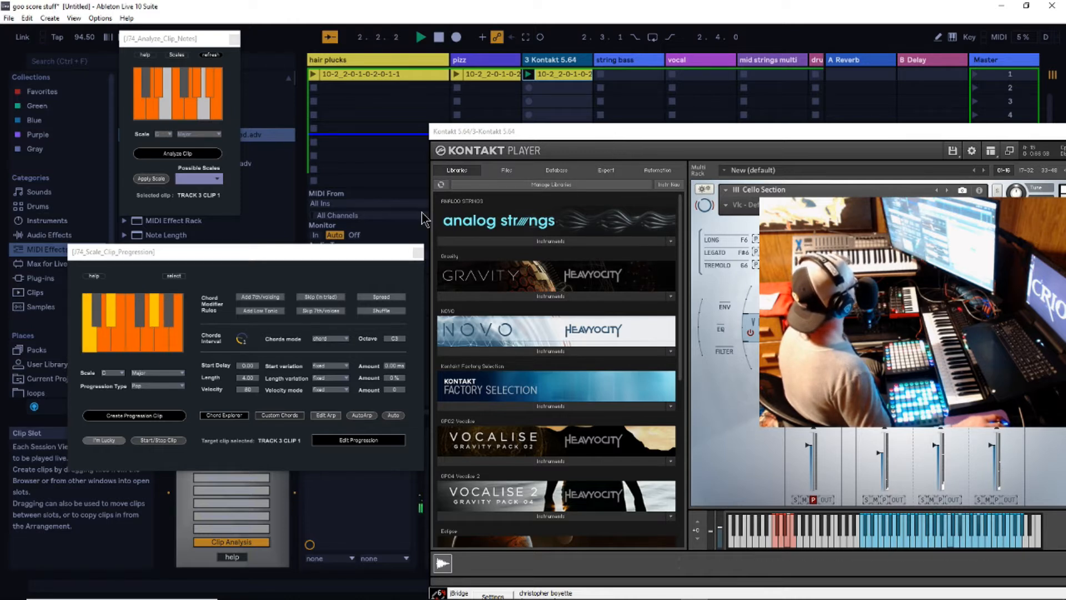
click(182, 155)
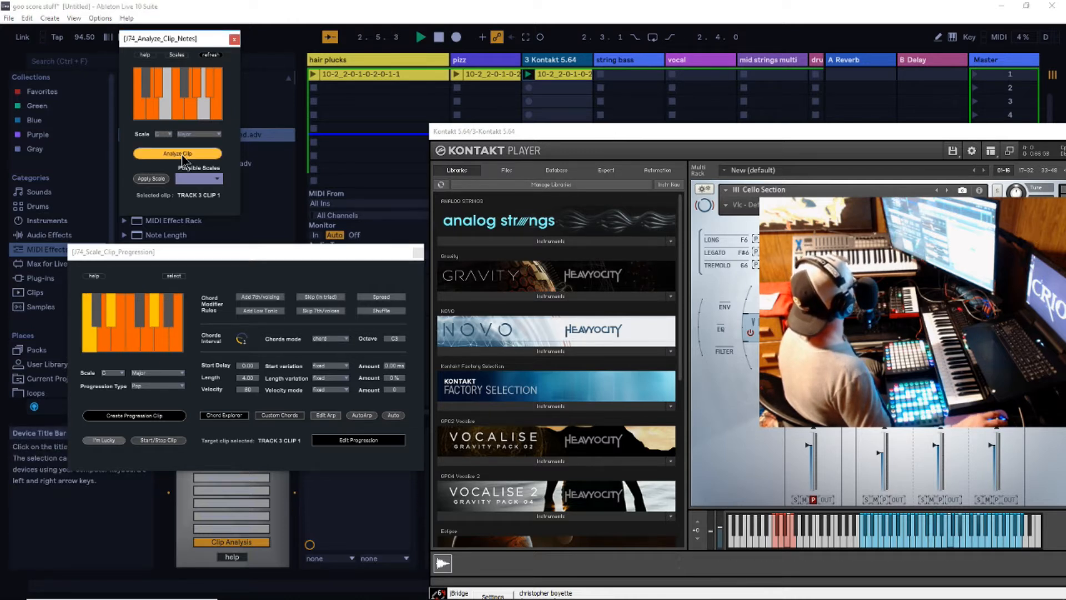
click(182, 155)
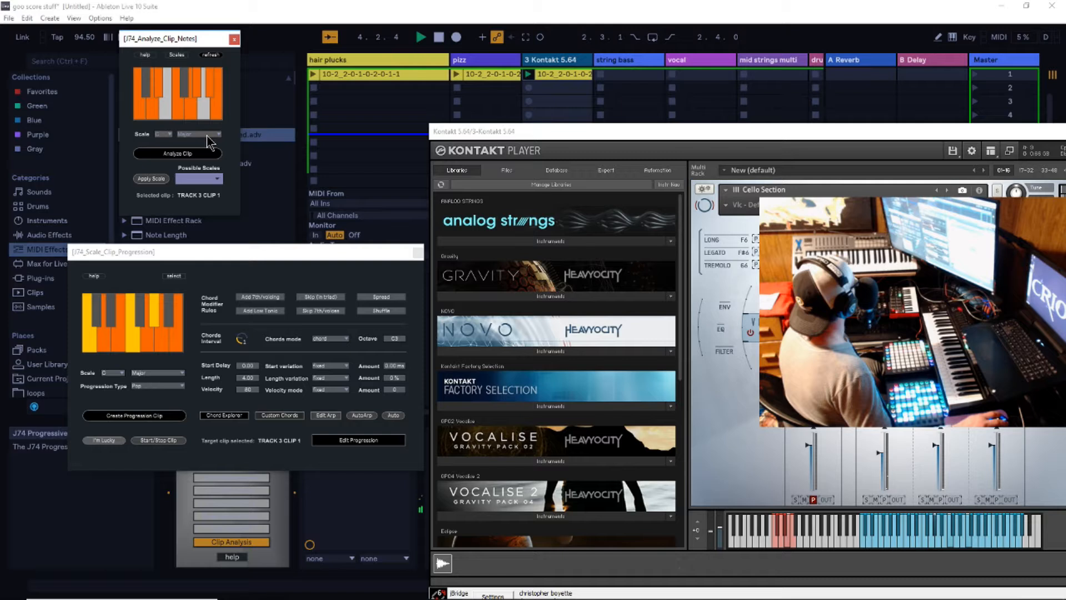
- Set the scale type in the clip progression window to Minor and check the possible scales of the analyzed clip
click(167, 372)
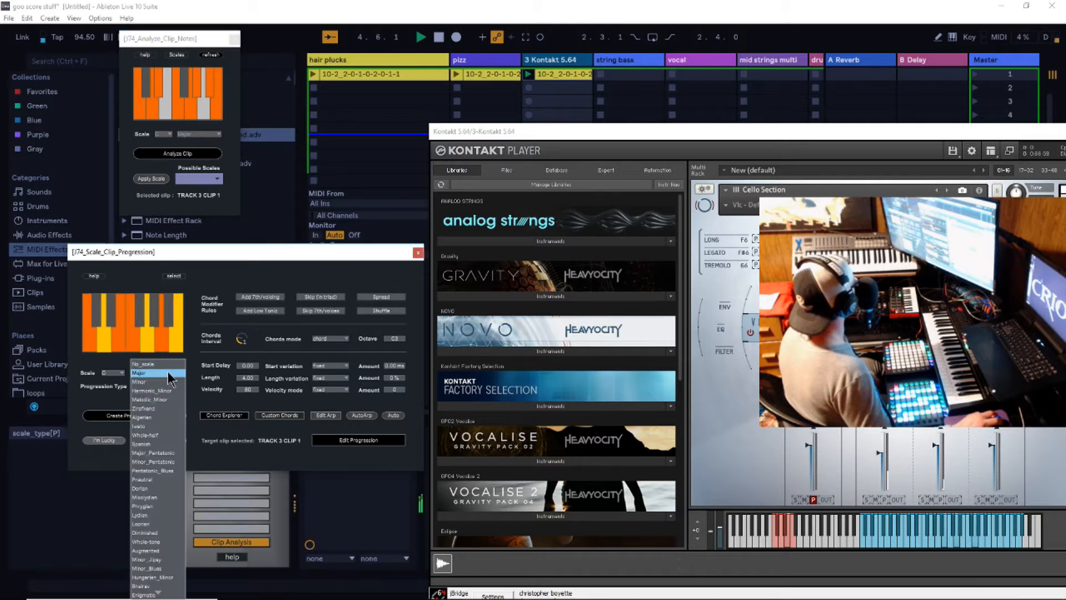
click(153, 382)
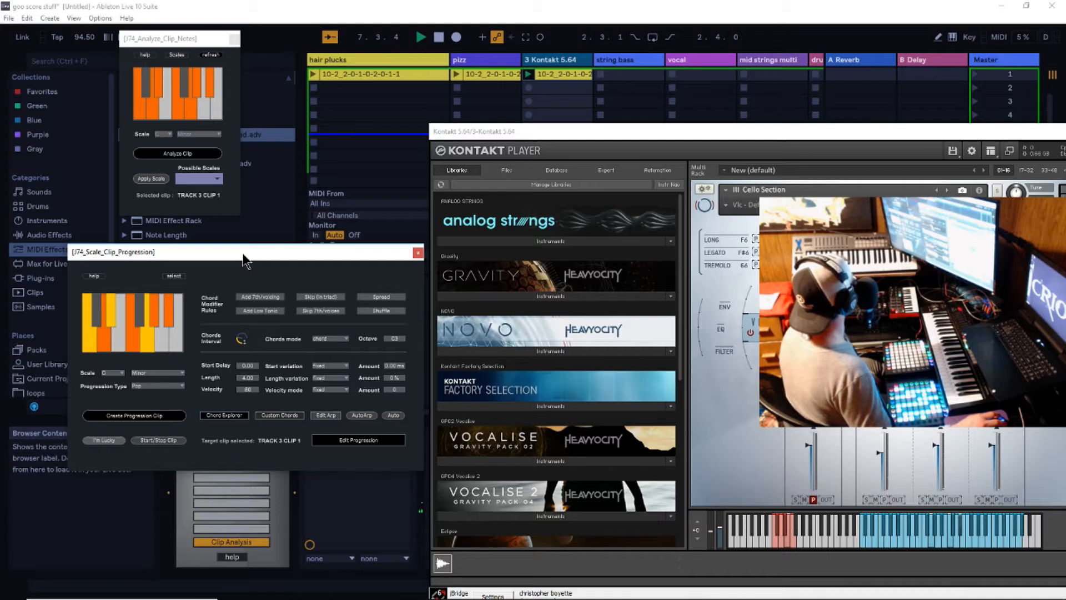
click(209, 203)
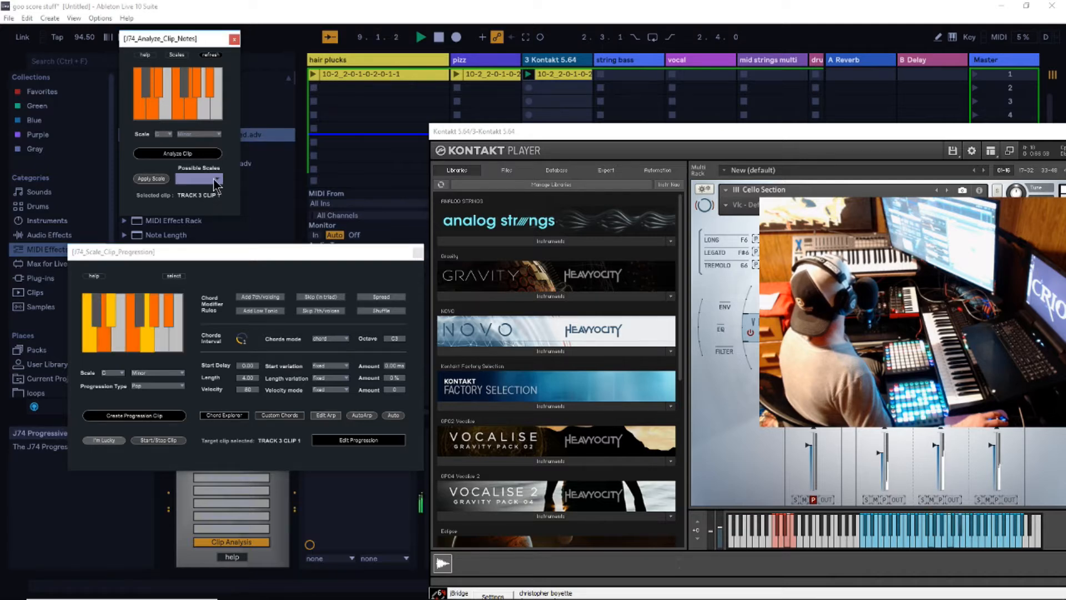
- Inspect the MIDI notes of the 3 Kontakt 5.64 clip in an enlarged clip view, and restore the layout
click(561, 80)
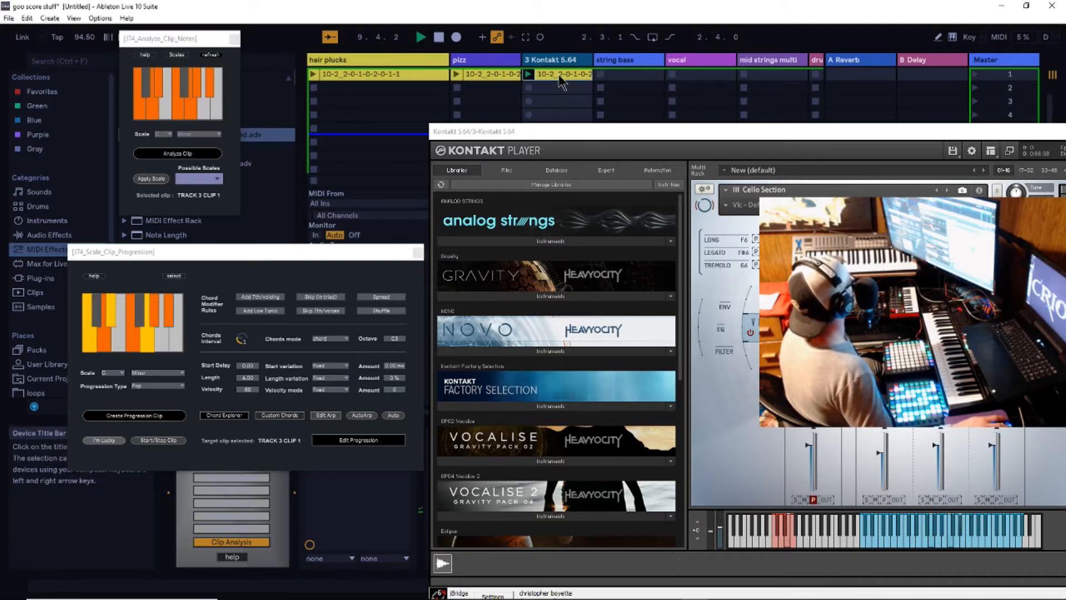
drag(608, 136, 916, 183)
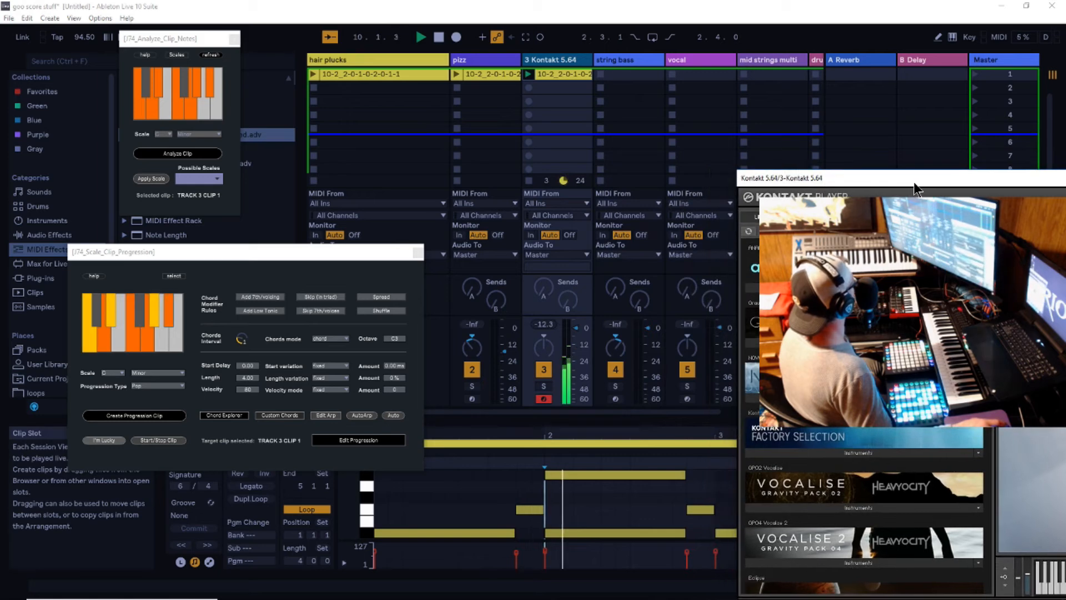
drag(671, 410, 658, 256)
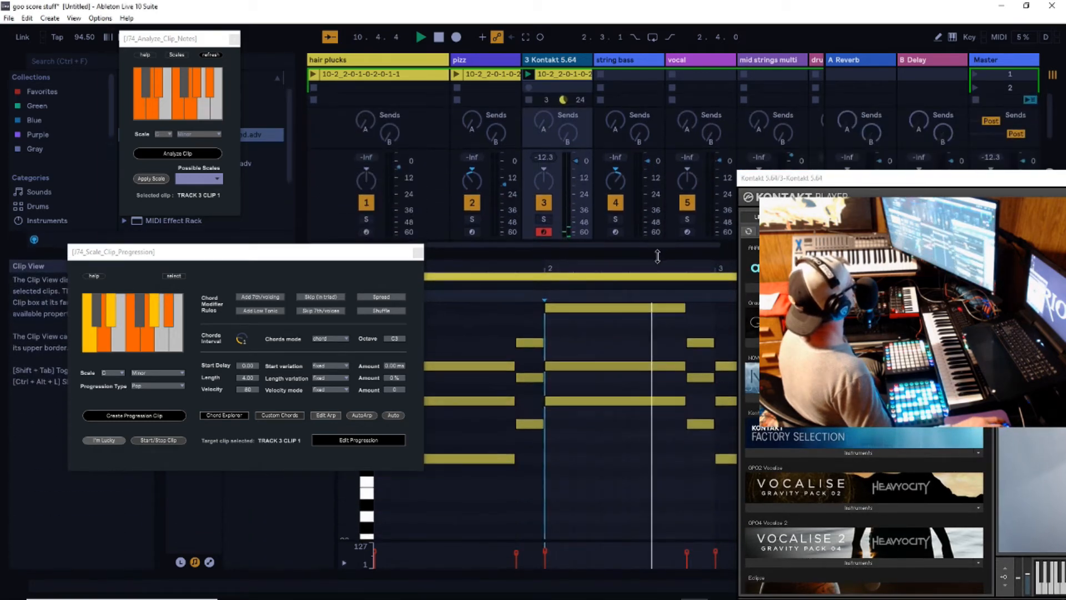
drag(658, 257, 653, 403)
drag(933, 183, 644, 172)
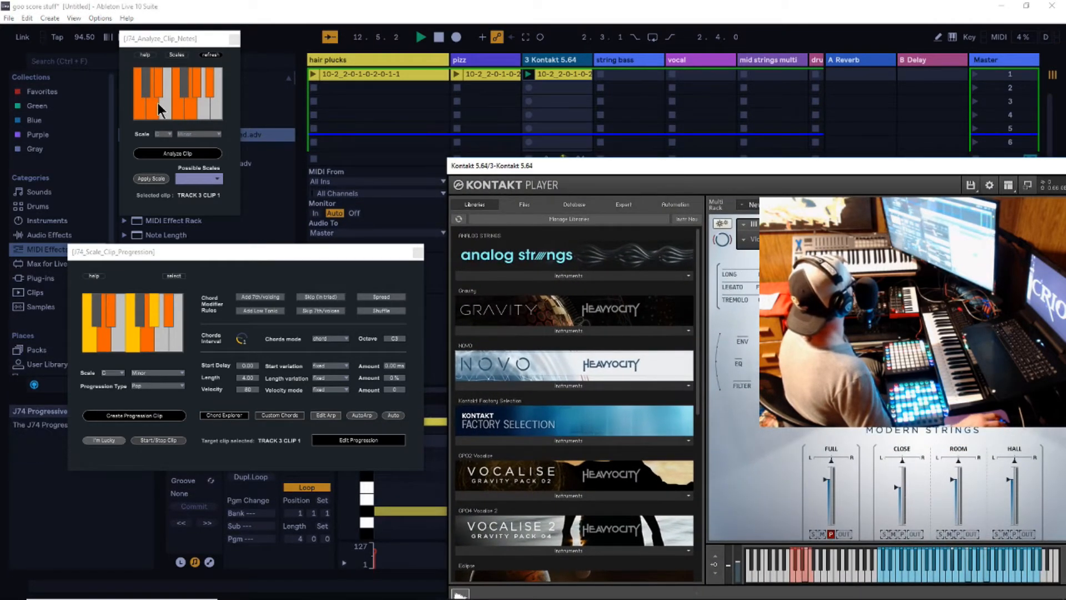
- Check the clip's possible chords and scales, try applying the scale, and close the clip analysis window
click(175, 55)
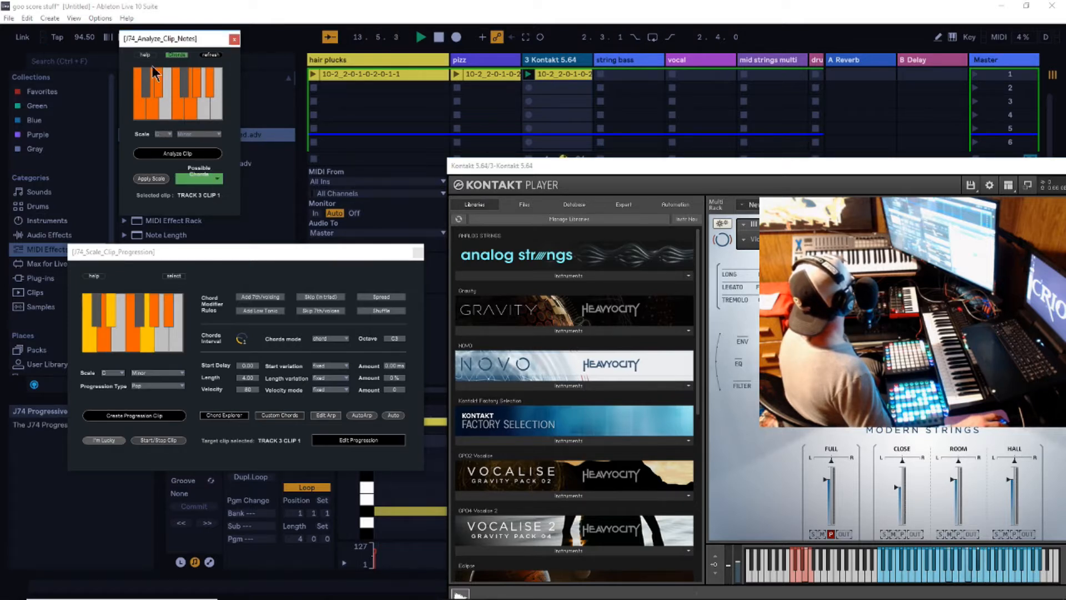
click(177, 54)
click(224, 63)
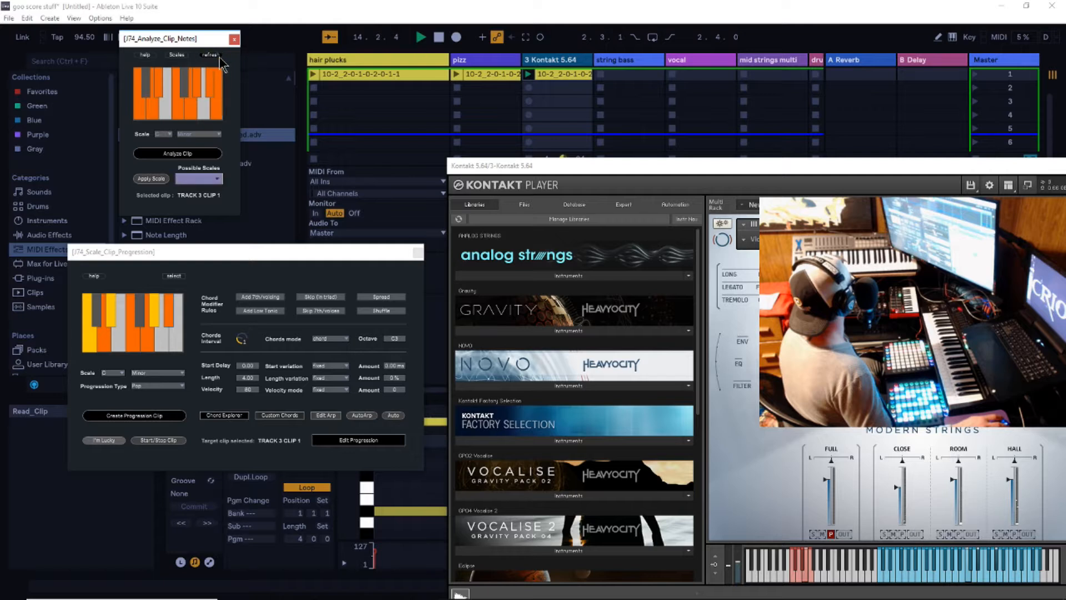
click(177, 55)
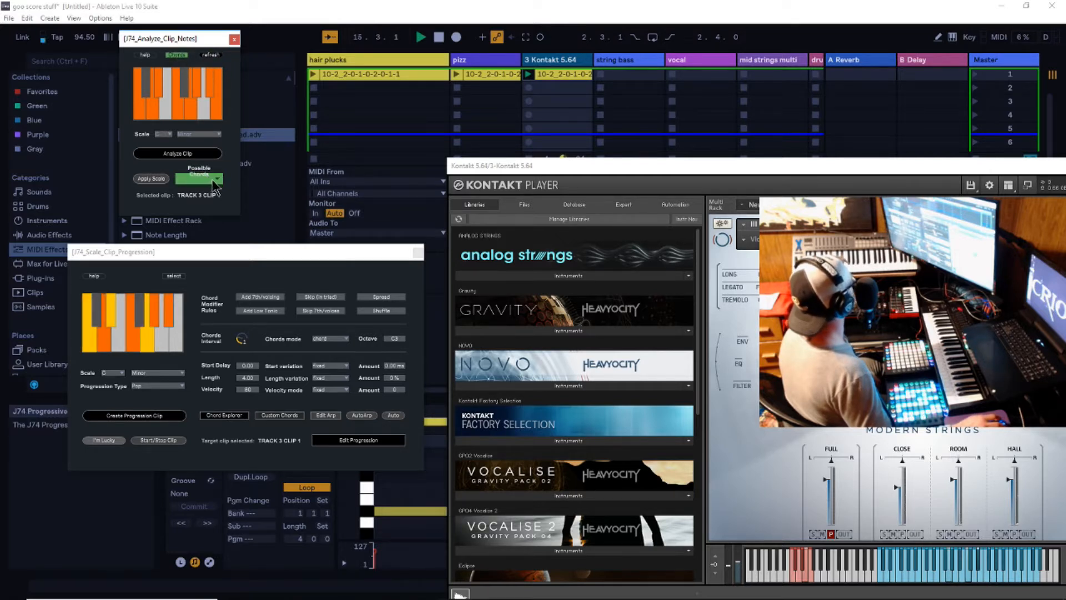
click(151, 178)
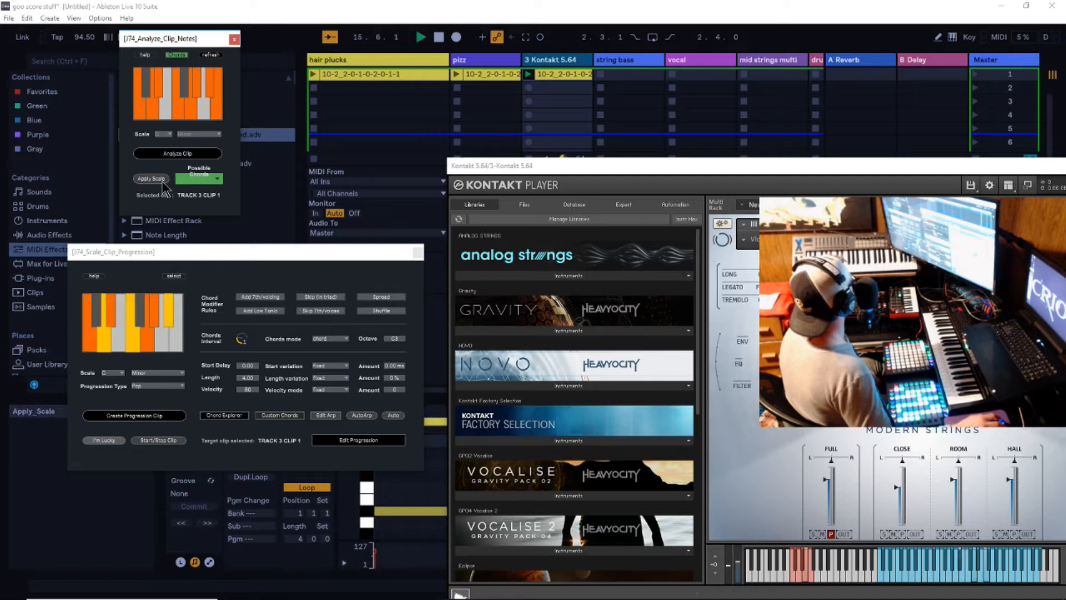
click(176, 54)
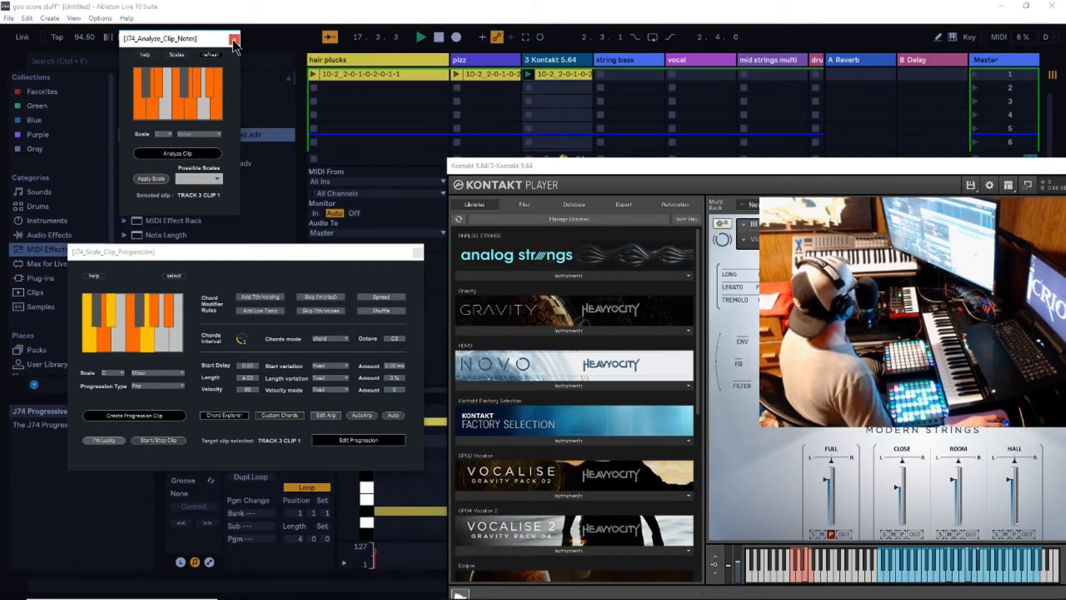
click(235, 39)
- Look over the J74 Edit Progression, Chord Explorer and Circle of Fifths windows for the 3 Kontakt 5.64 track
click(424, 60)
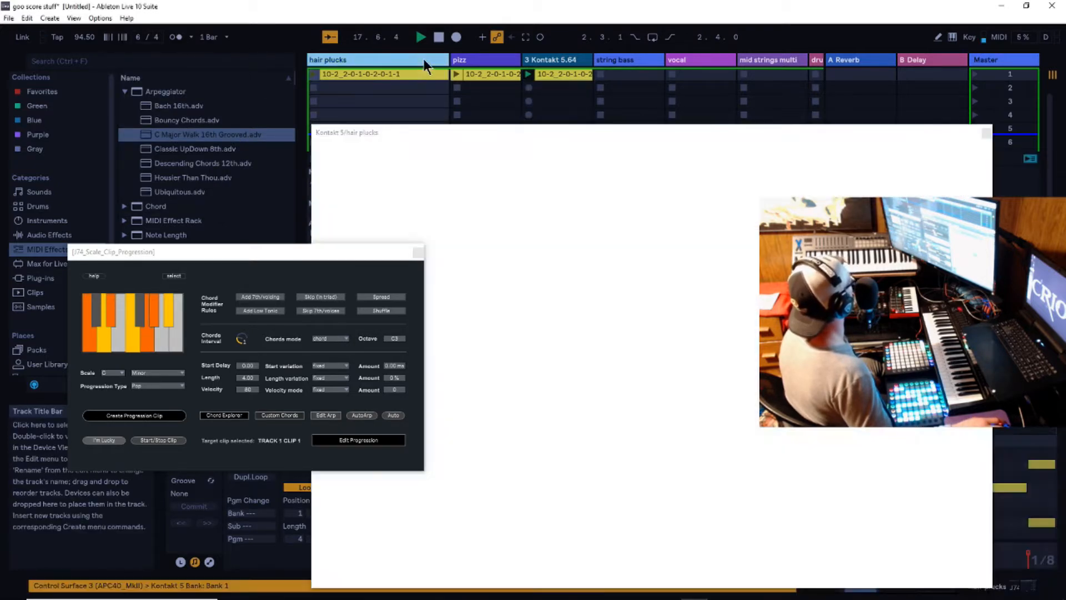
drag(309, 252, 649, 268)
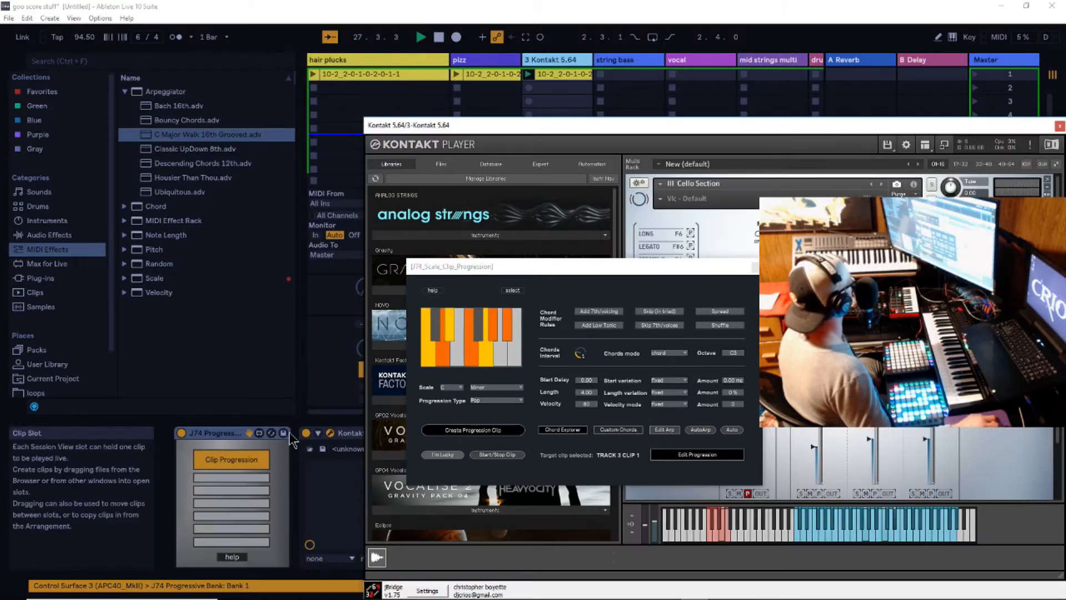
click(232, 478)
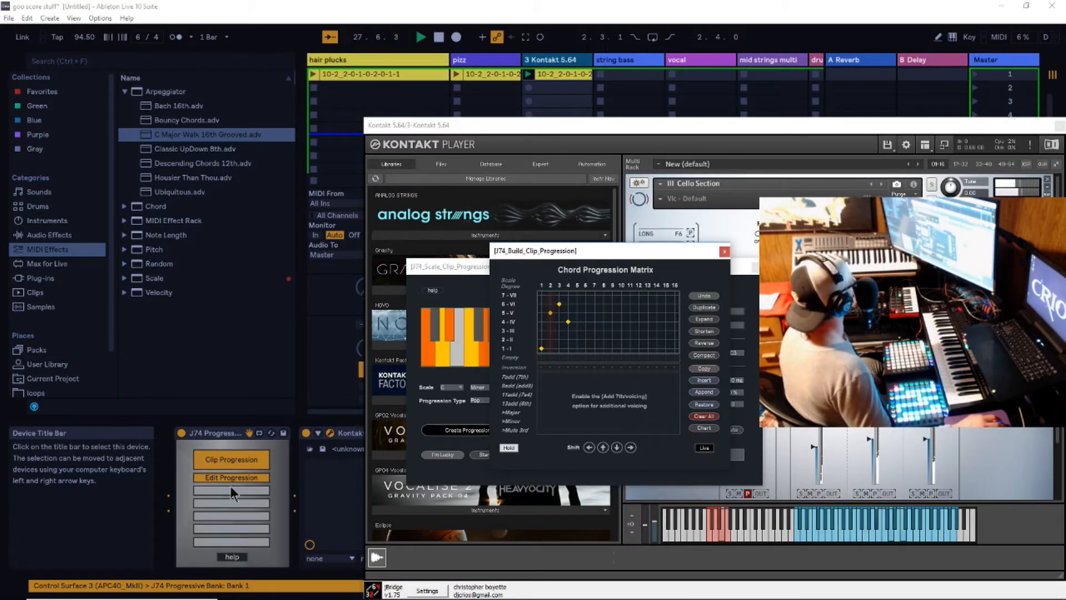
click(231, 491)
click(231, 502)
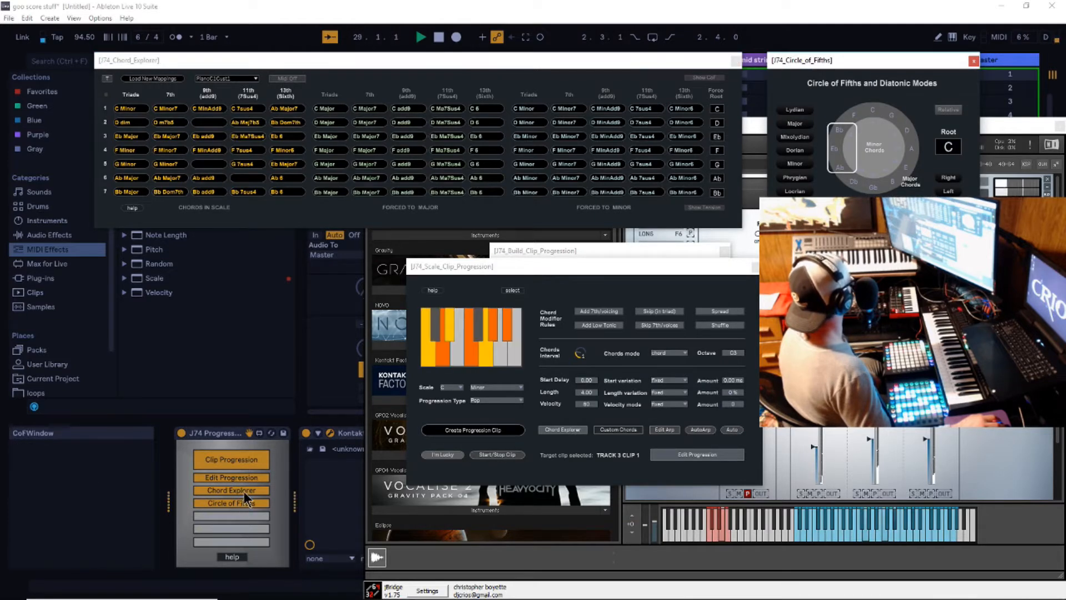
click(242, 490)
click(245, 478)
- View the progression chart and open the Clip Modifier, keeping only the Clip Modifier window of the J74 device open
click(237, 515)
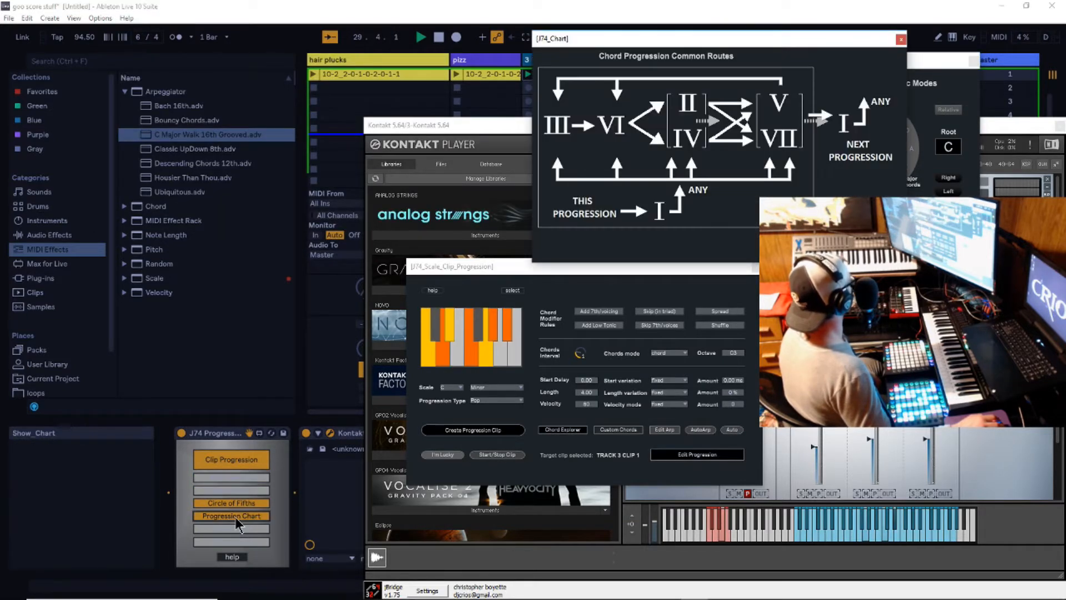
click(233, 529)
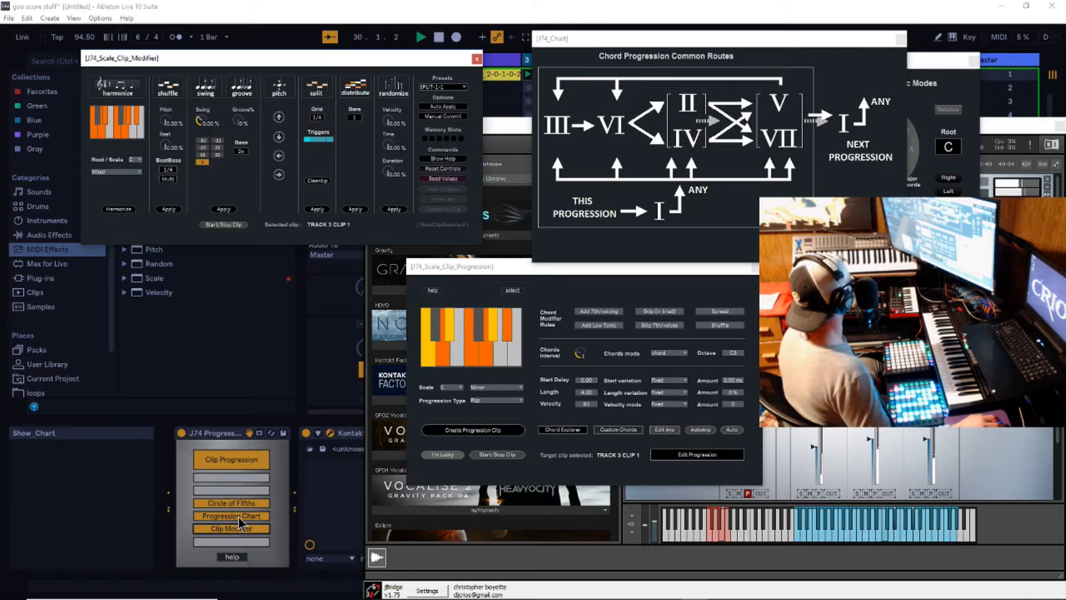
click(238, 516)
click(238, 503)
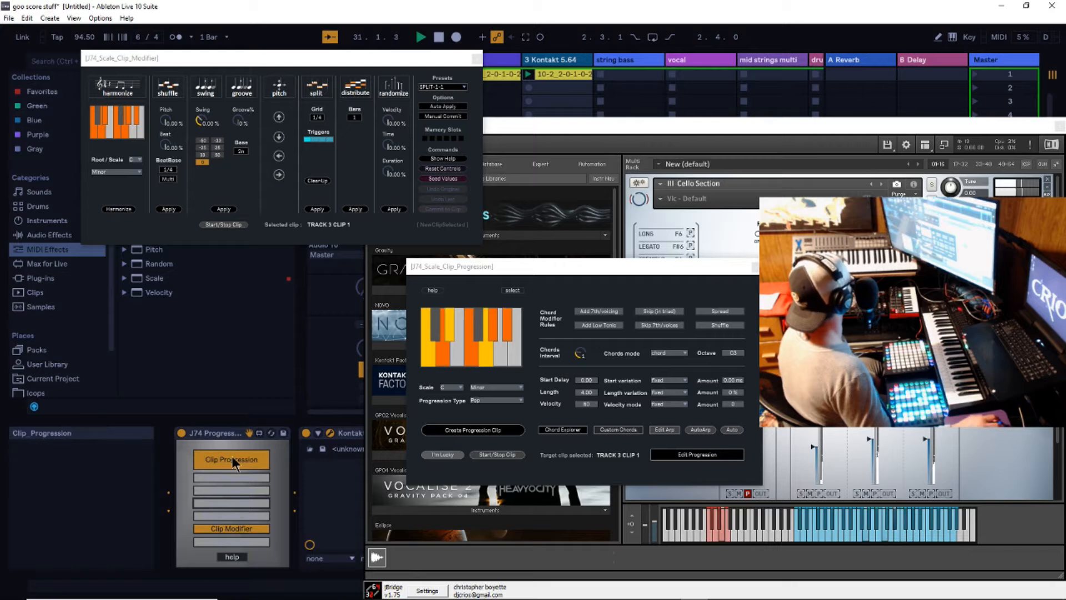
click(252, 463)
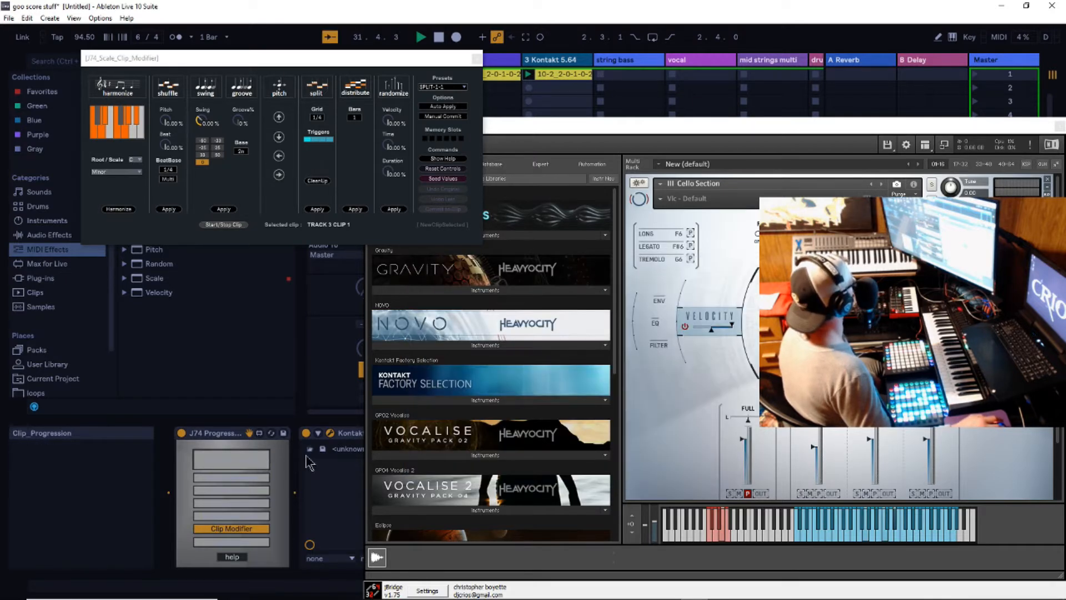
- Split the notes of the 3 Kontakt 5.64 clip on a 1/4 grid with the Clip Modifier, keeping the clip's notes in view
drag(323, 60, 626, 185)
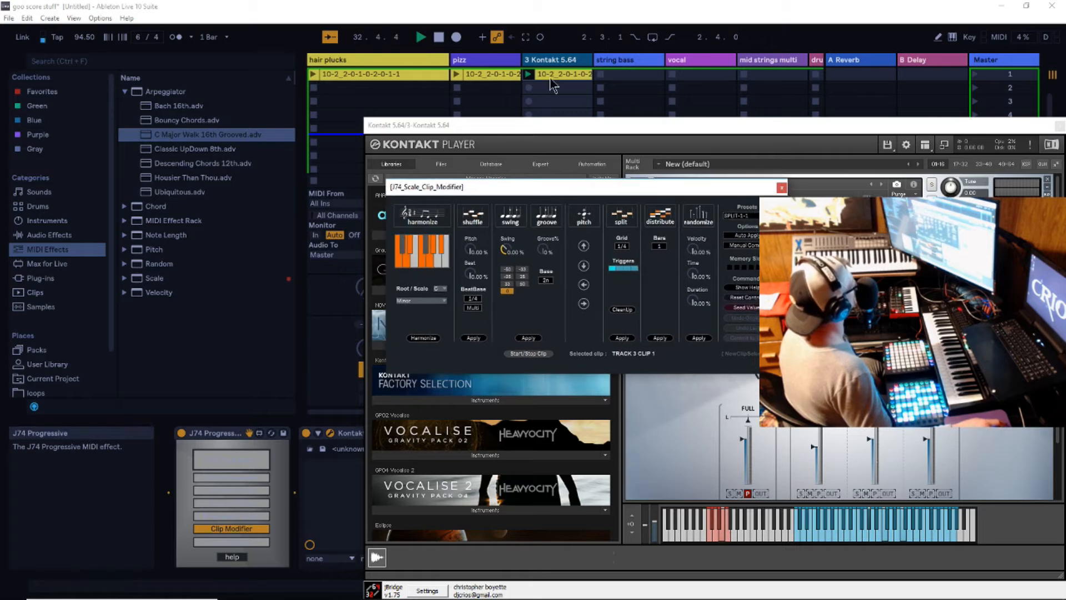
click(555, 73)
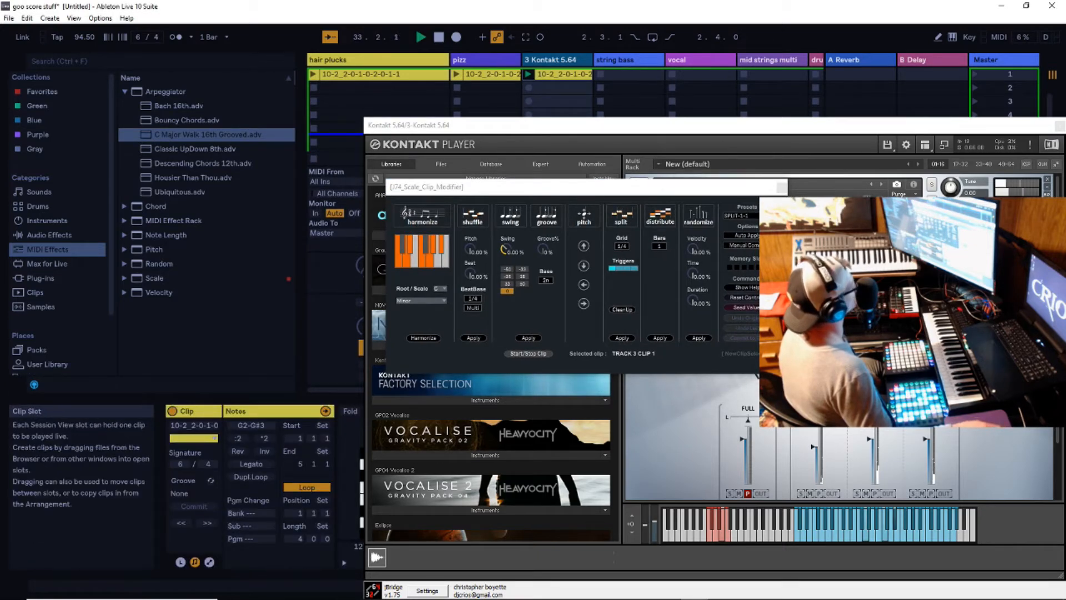
click(1060, 126)
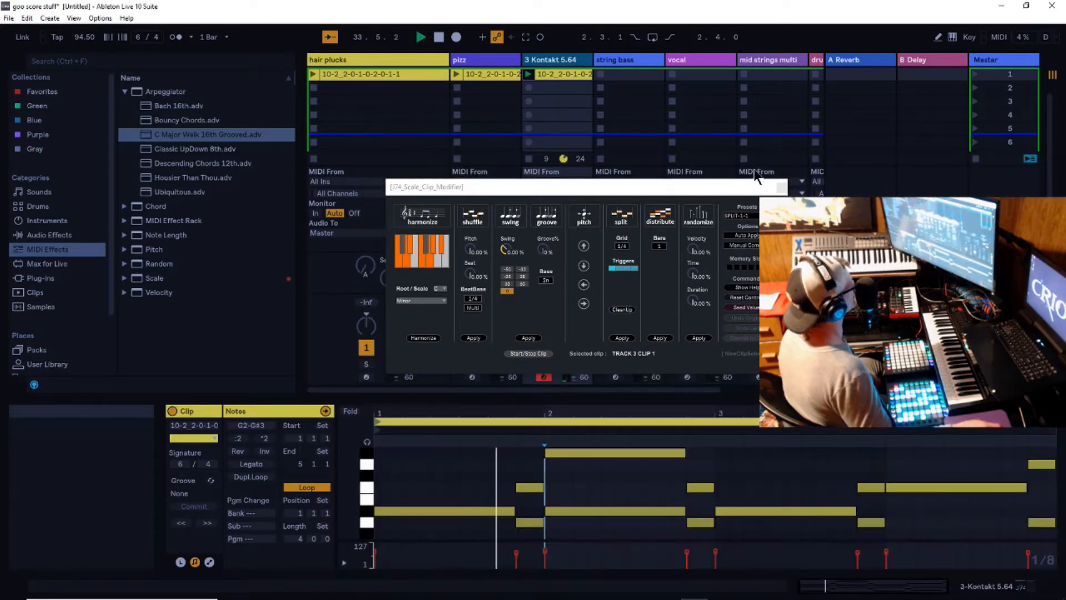
drag(658, 194, 771, 144)
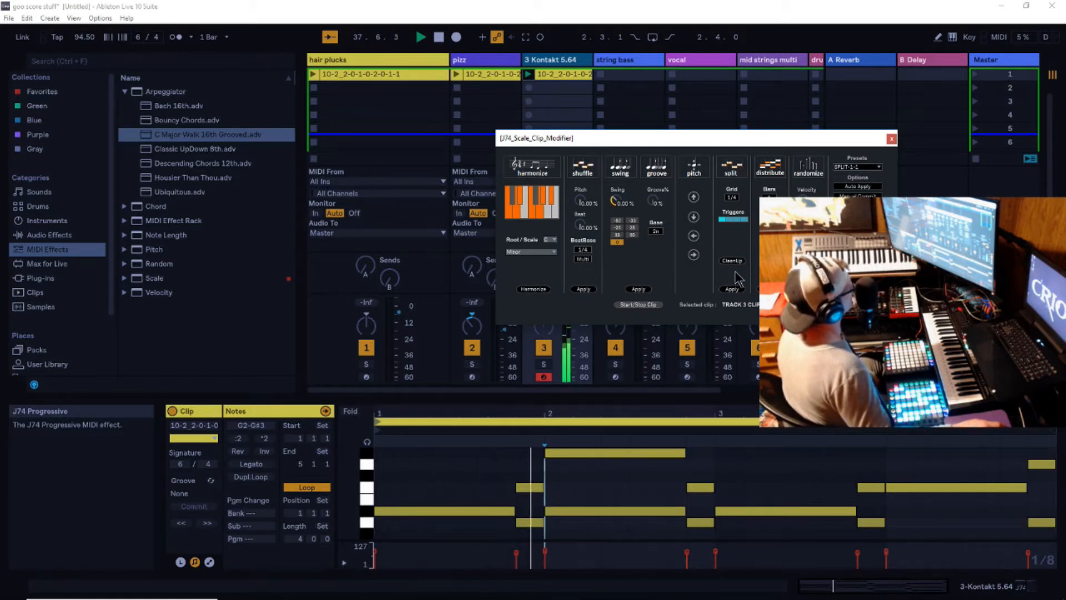
click(733, 291)
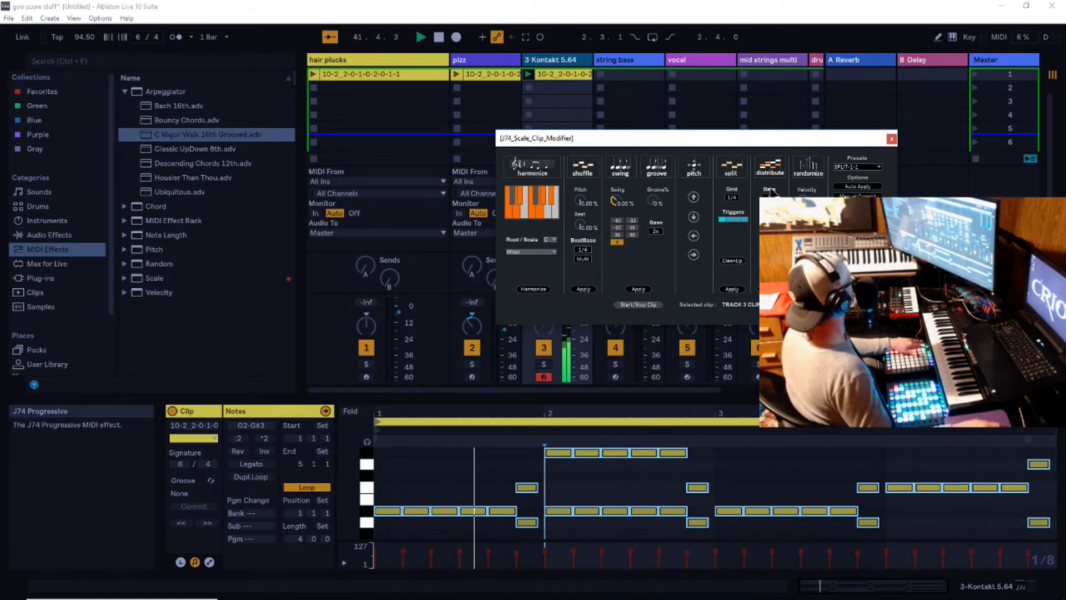
drag(704, 143, 834, 178)
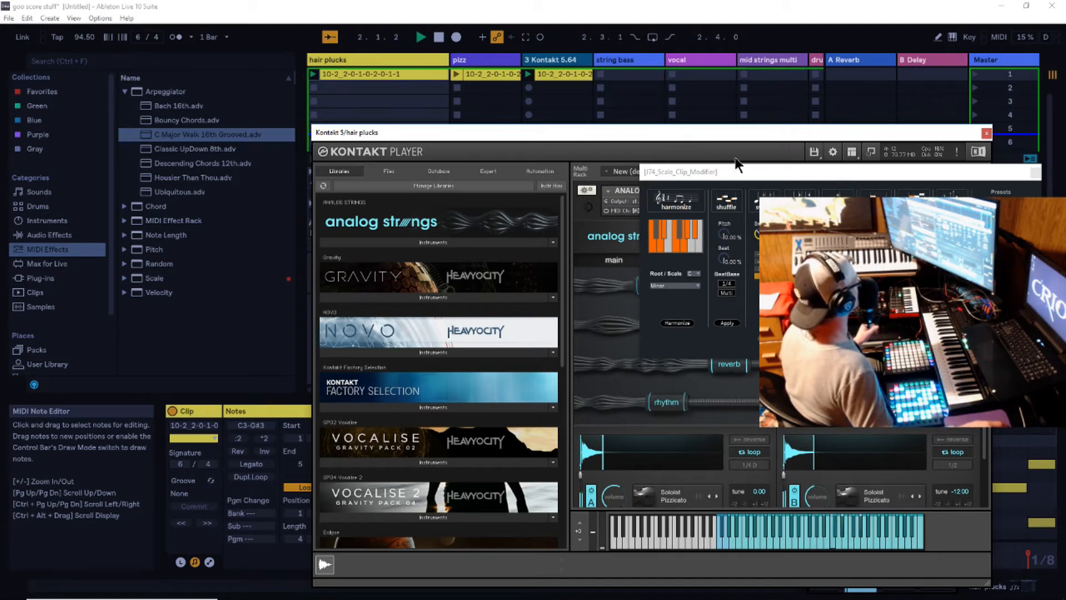
drag(843, 178, 742, 210)
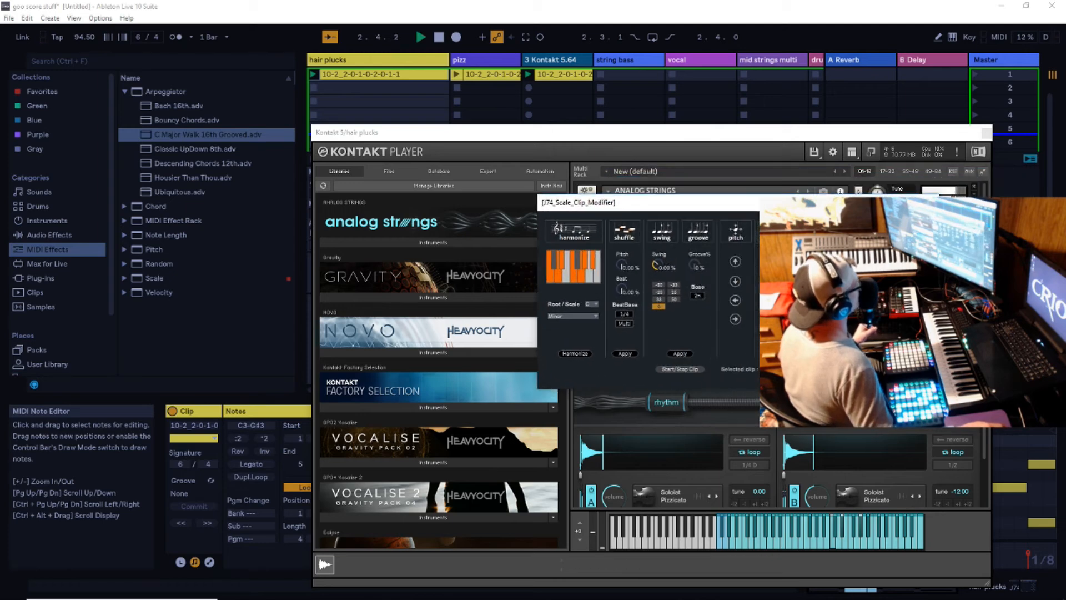
- Set the rate of the arpeggiator on the pizz track to 1/8 and move the Clip Modifier window aside
click(439, 39)
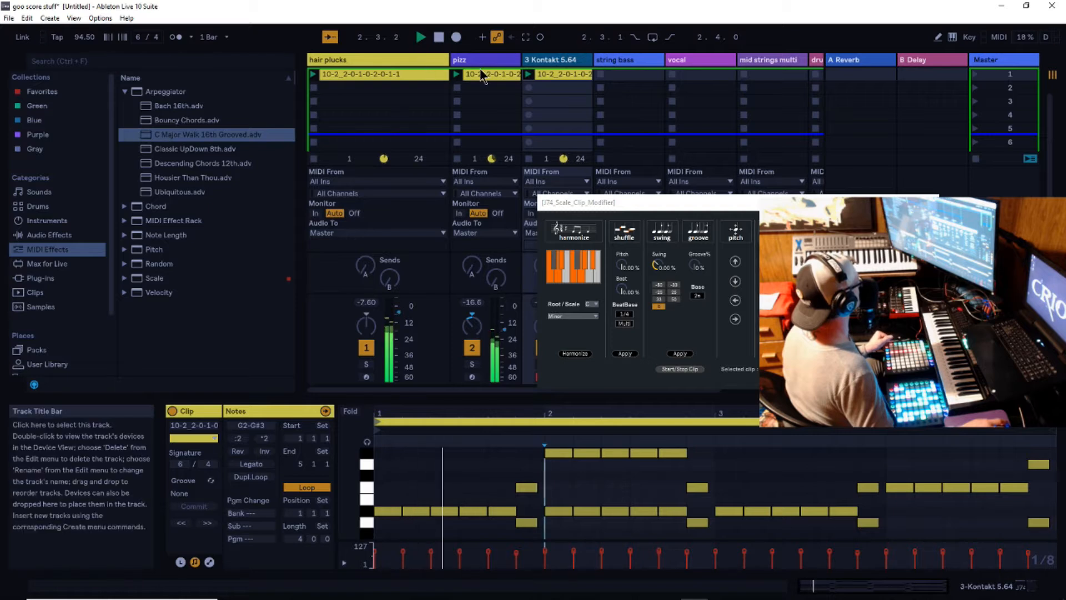
double_click(484, 61)
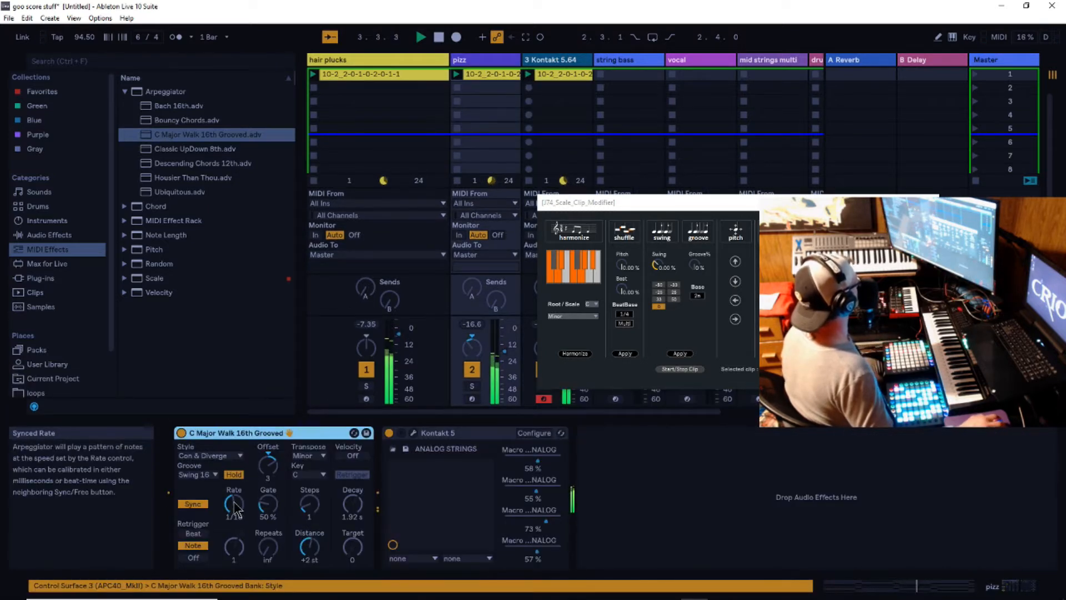
drag(235, 507, 235, 514)
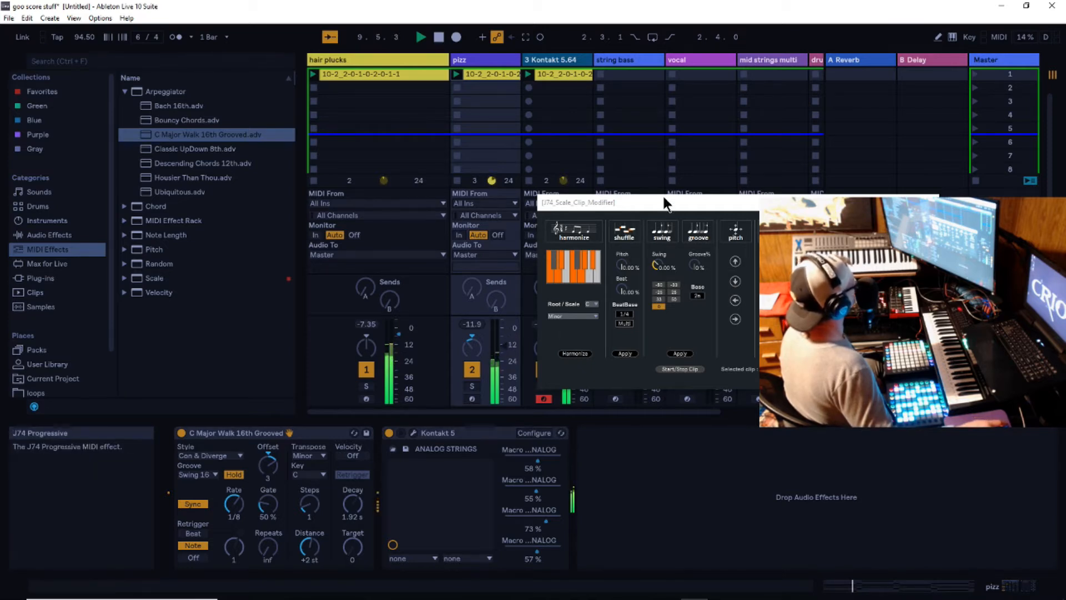
drag(663, 208, 754, 210)
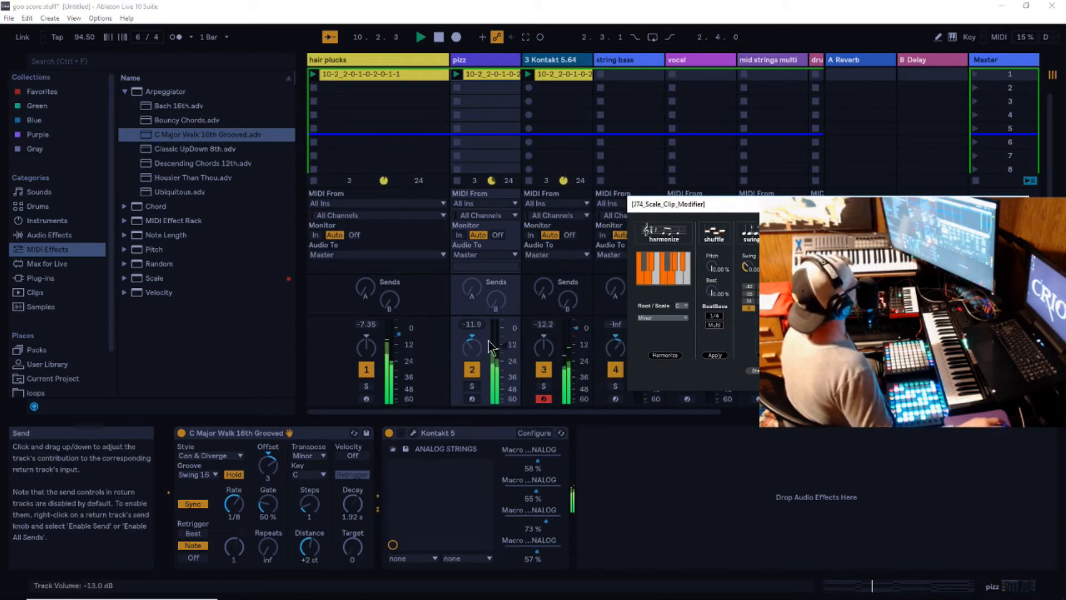
- Pan the pizz track to the left and the 3 Kontakt 5.64 track to the right, with playback stopped
drag(471, 349, 472, 353)
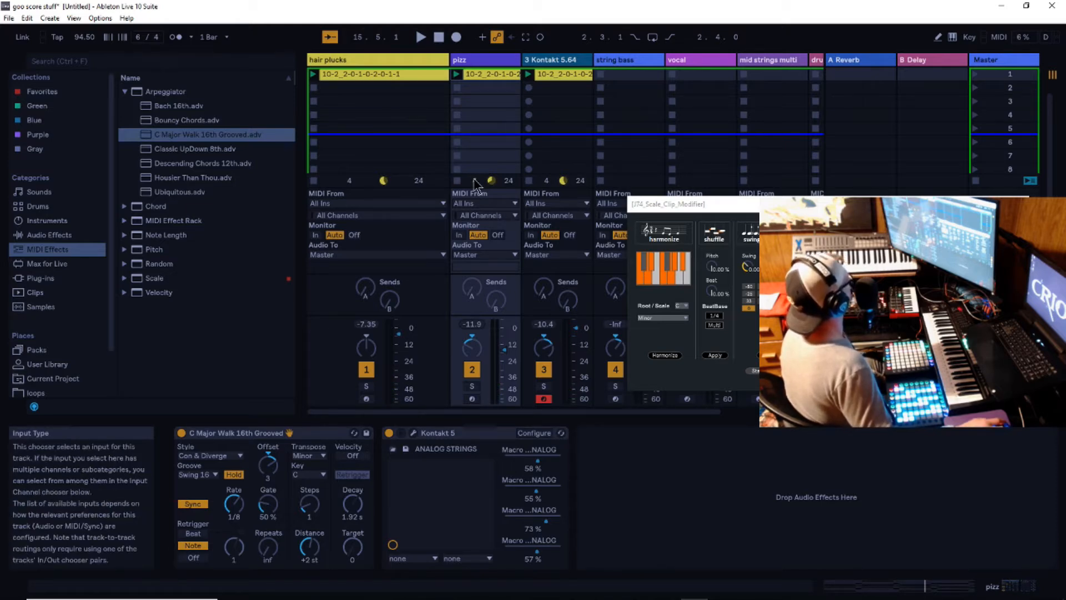
click(356, 58)
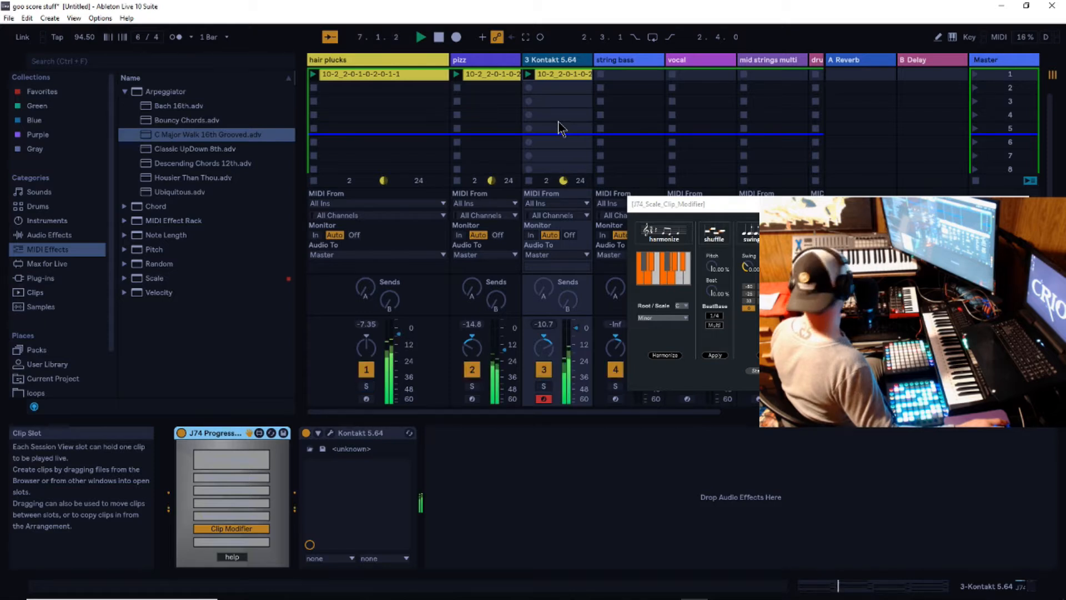
click(439, 38)
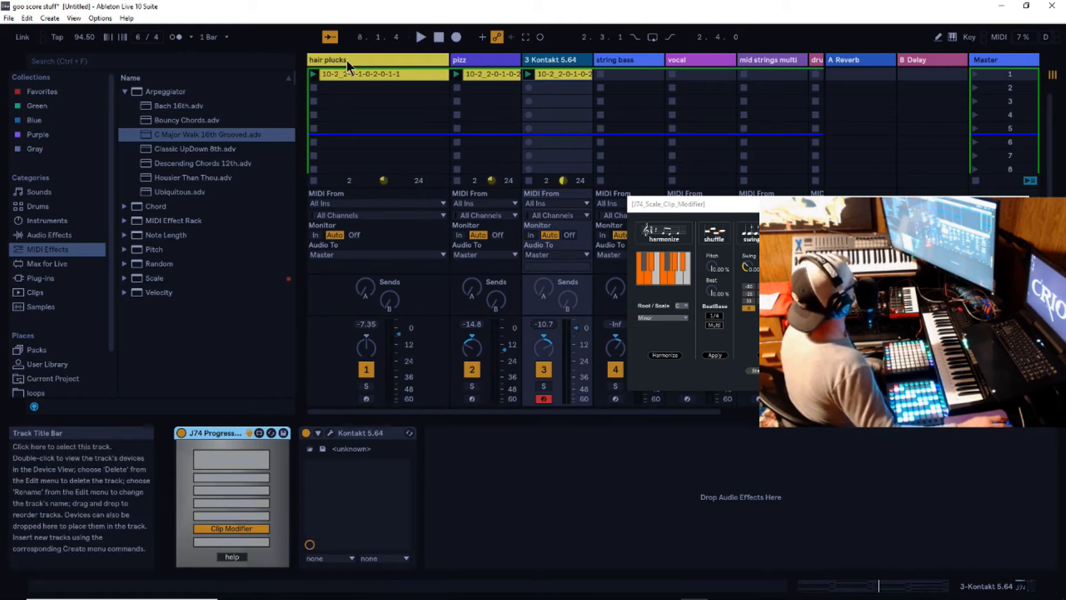
drag(472, 347, 472, 351)
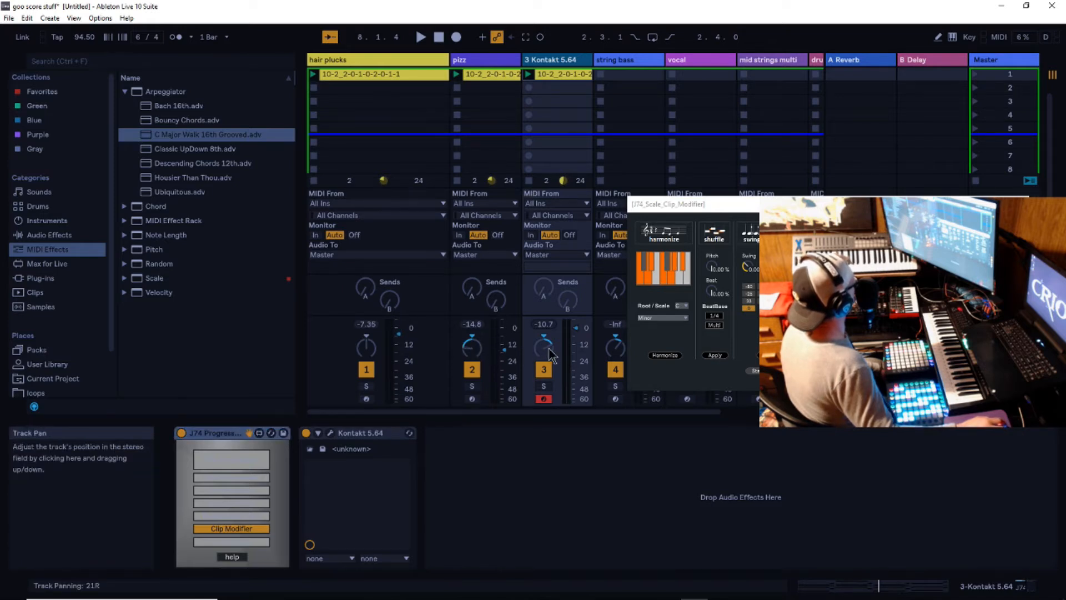
drag(471, 348, 471, 350)
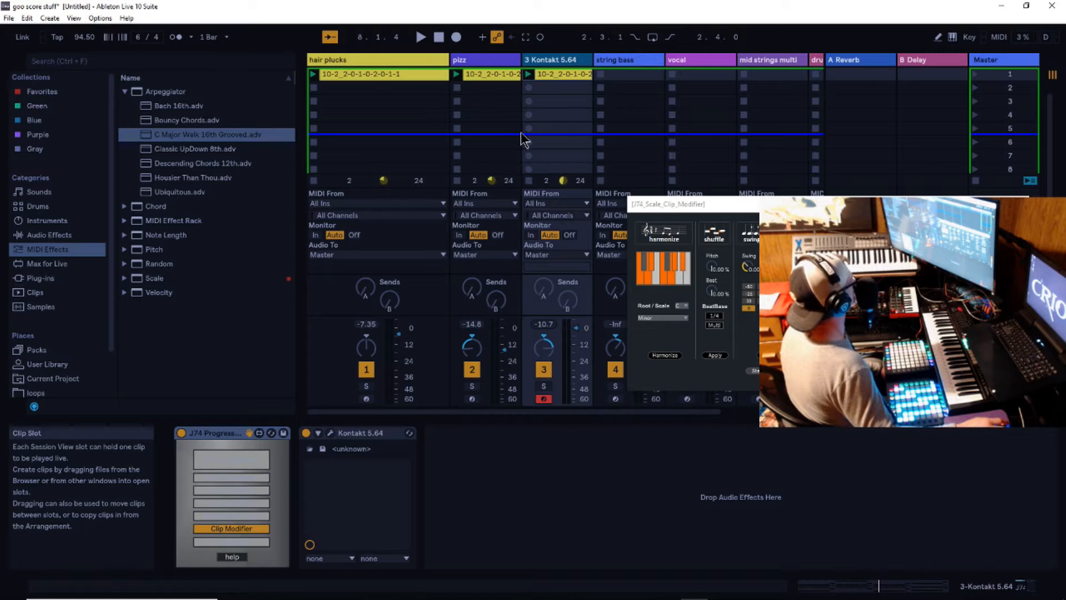
- Show the hair plucks track's devices with its Kontakt window moved aside, and list the third-party plug-ins in the browser
click(368, 61)
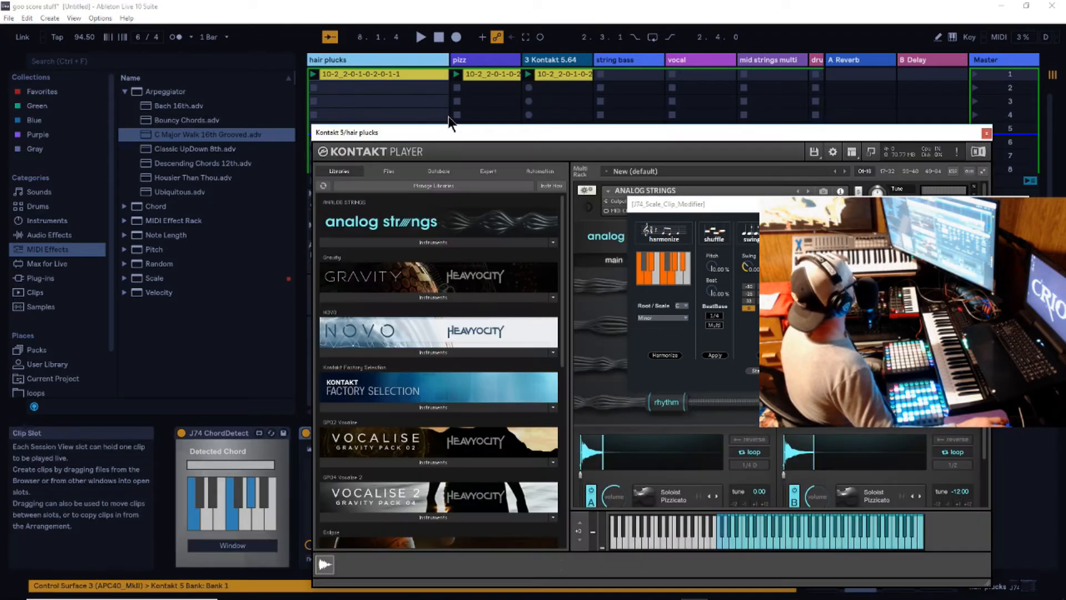
drag(465, 137, 685, 158)
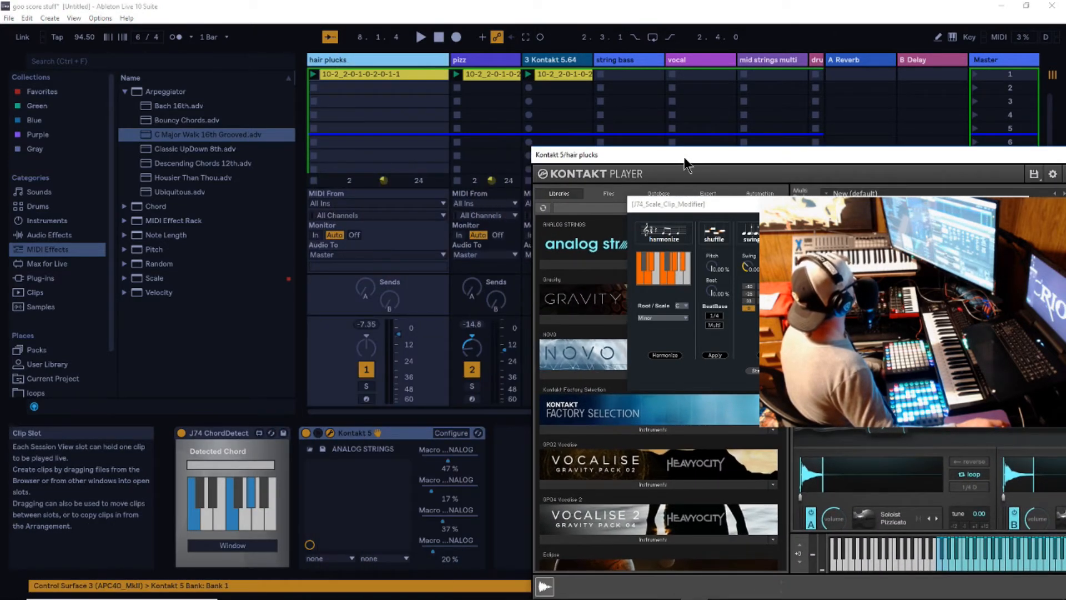
scroll(57, 309, down, 2)
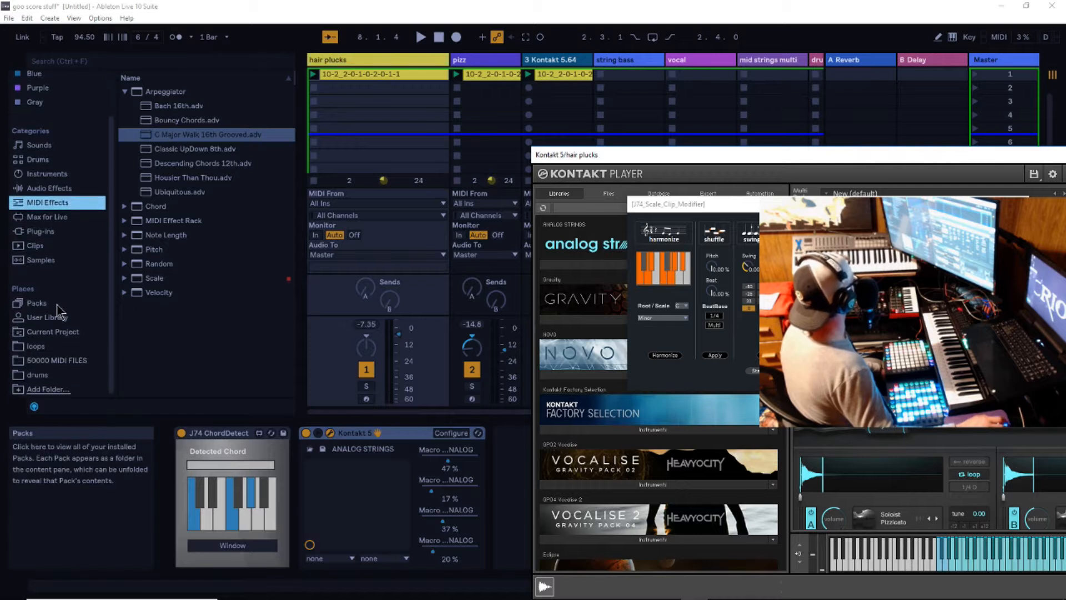
click(40, 233)
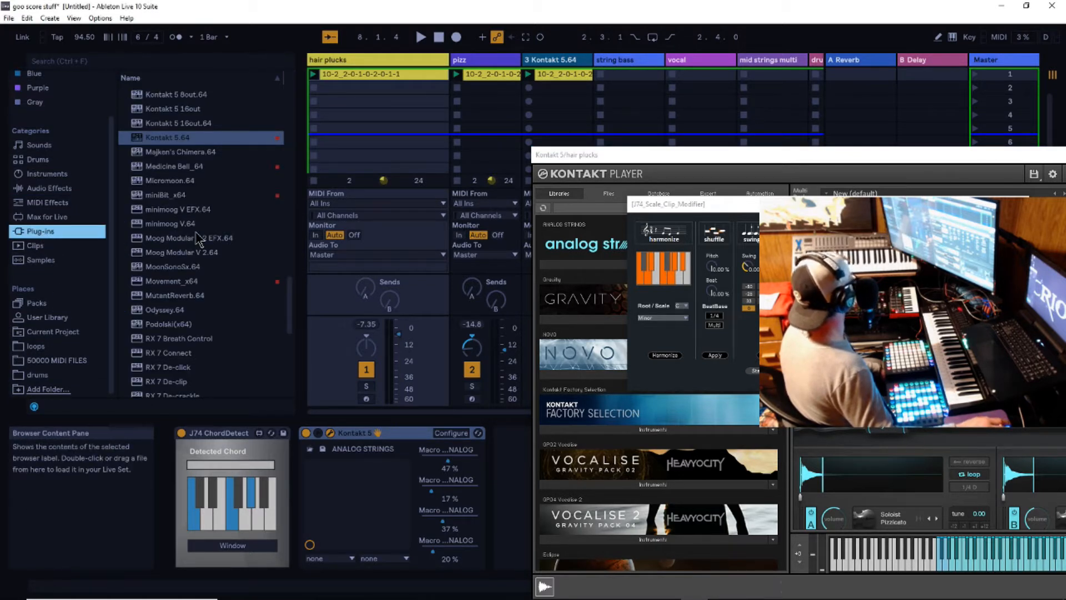
- Try adding the Movement_x64 plug-in to the 3 Kontakt 5.64 track, and remove it again
click(144, 282)
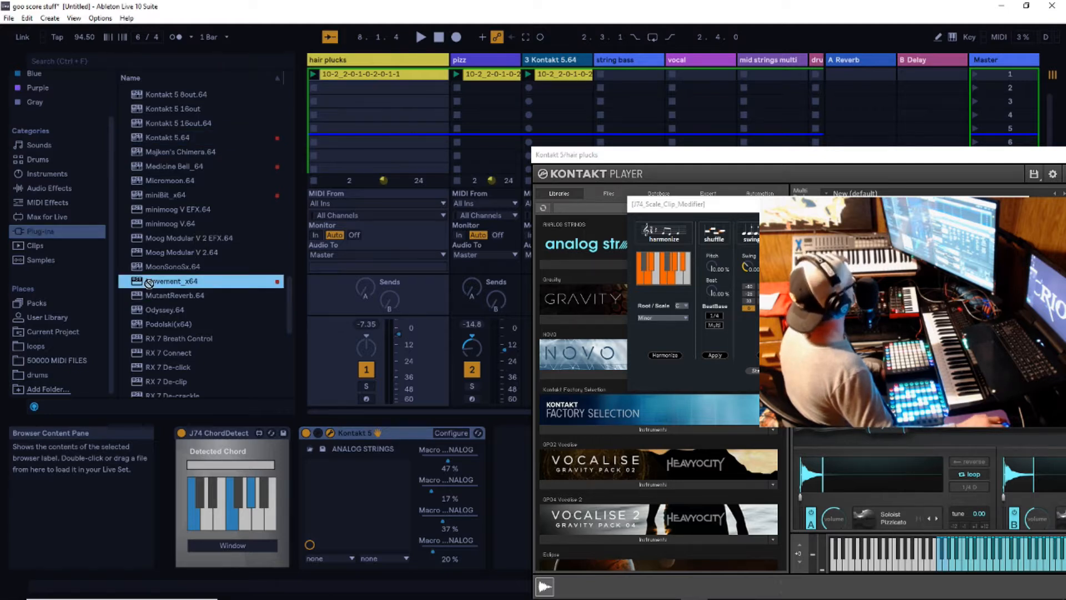
click(561, 60)
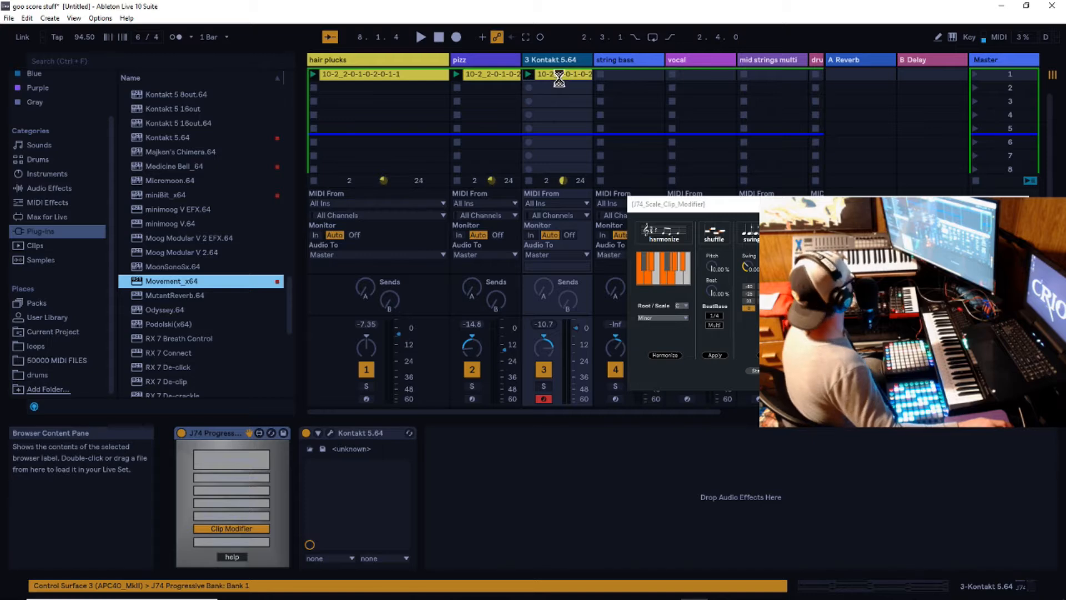
drag(560, 87, 552, 101)
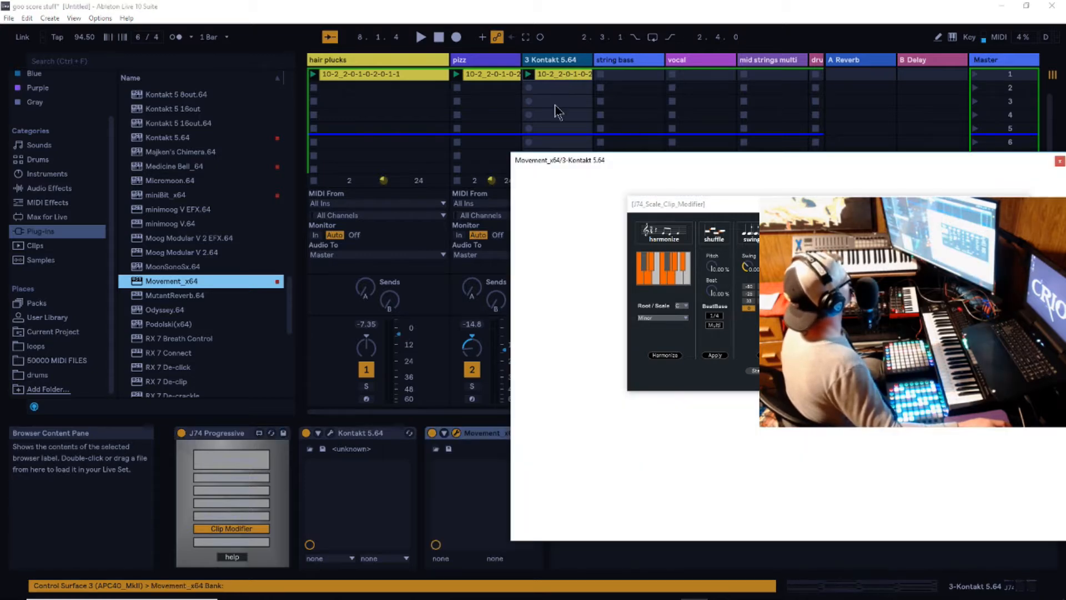
right_click(494, 435)
click(531, 299)
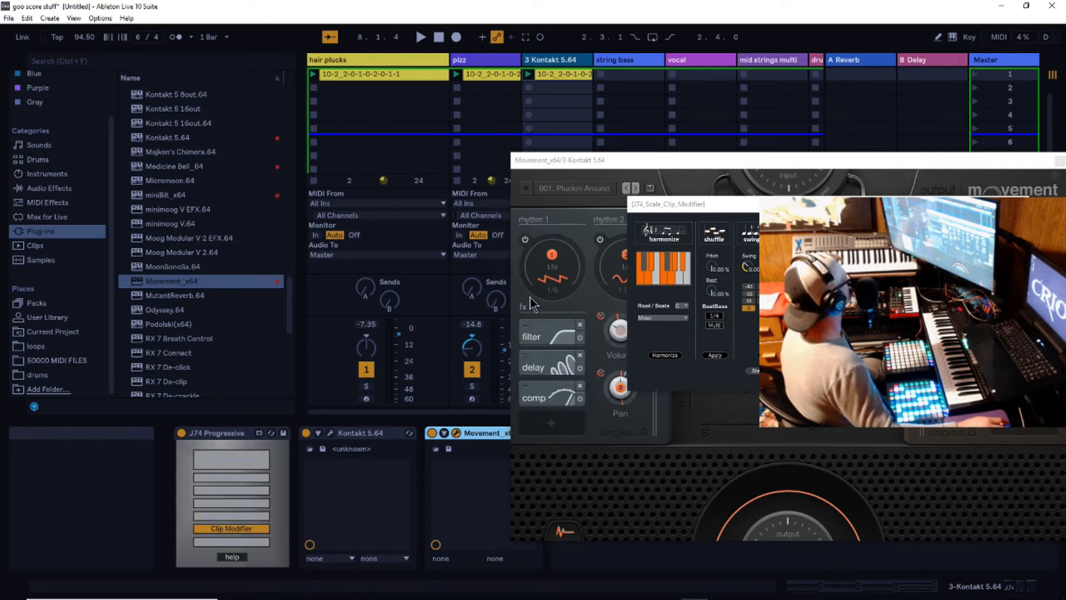
- Add the Movement_x64 plug-in to the hair plucks track and reposition its window
click(365, 61)
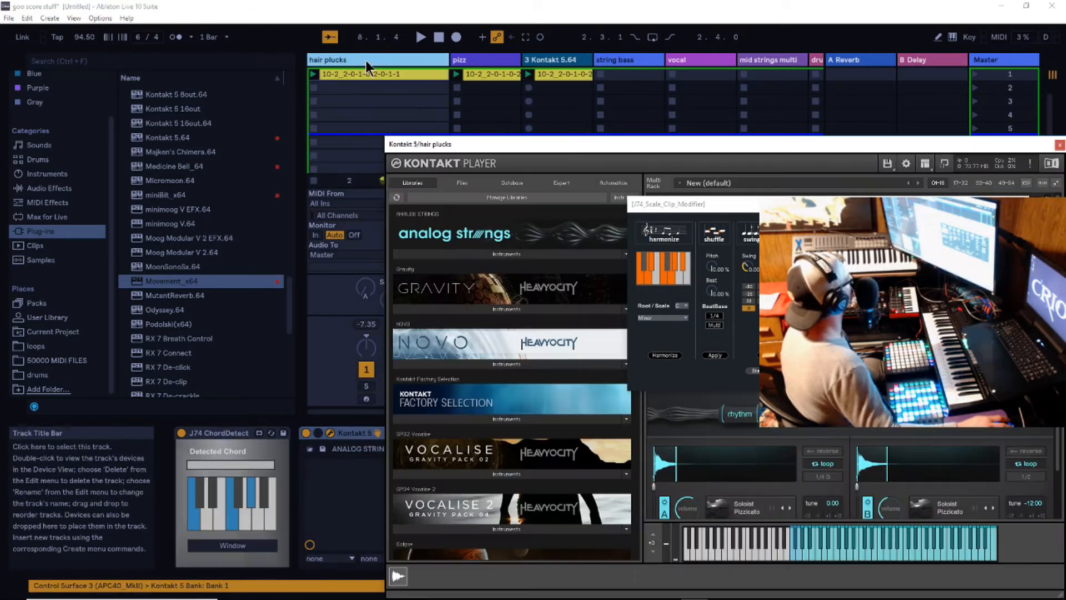
drag(144, 283, 394, 108)
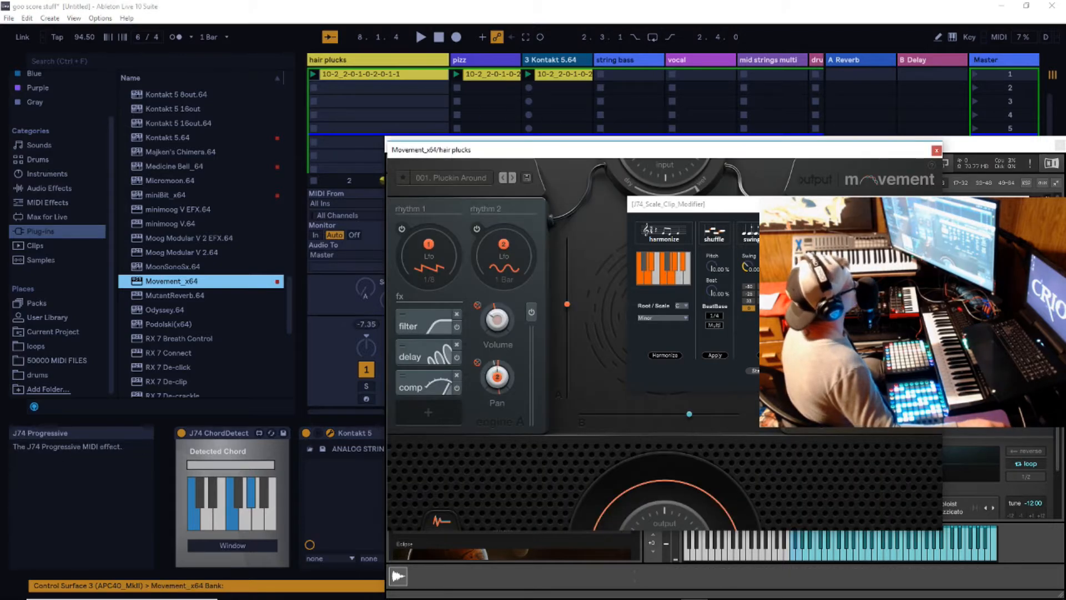
drag(835, 154, 824, 139)
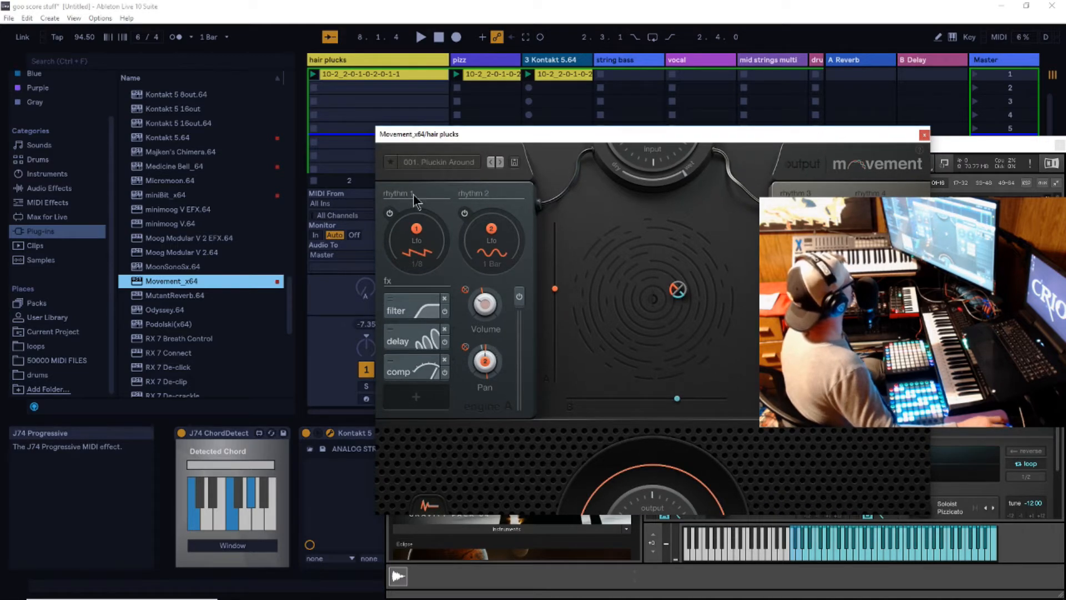
- Filter the Movement presets by auto pan and slow, and look through the resulting list
click(437, 162)
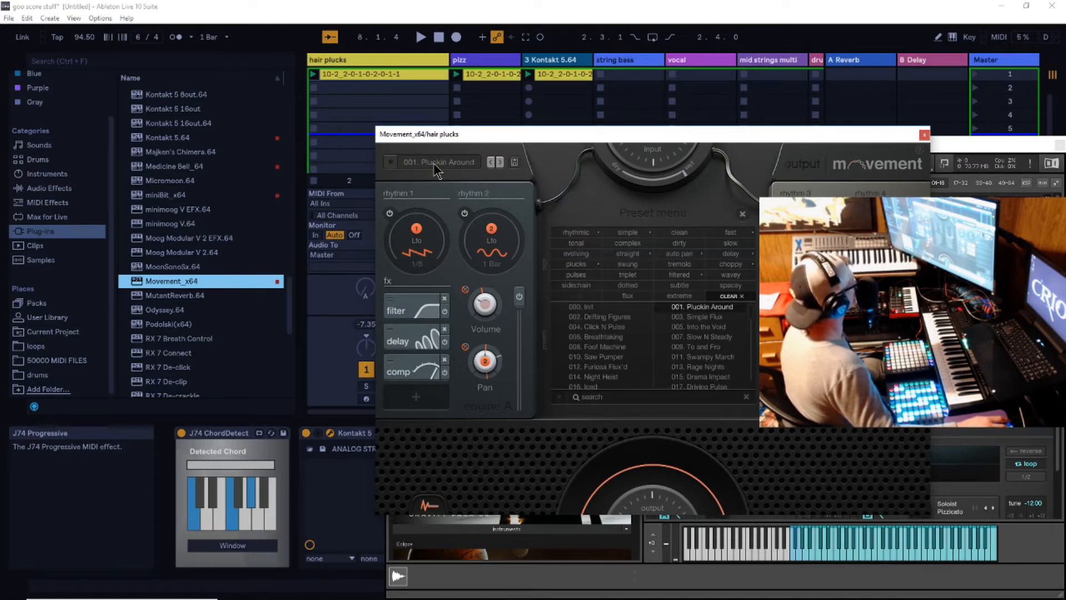
click(687, 253)
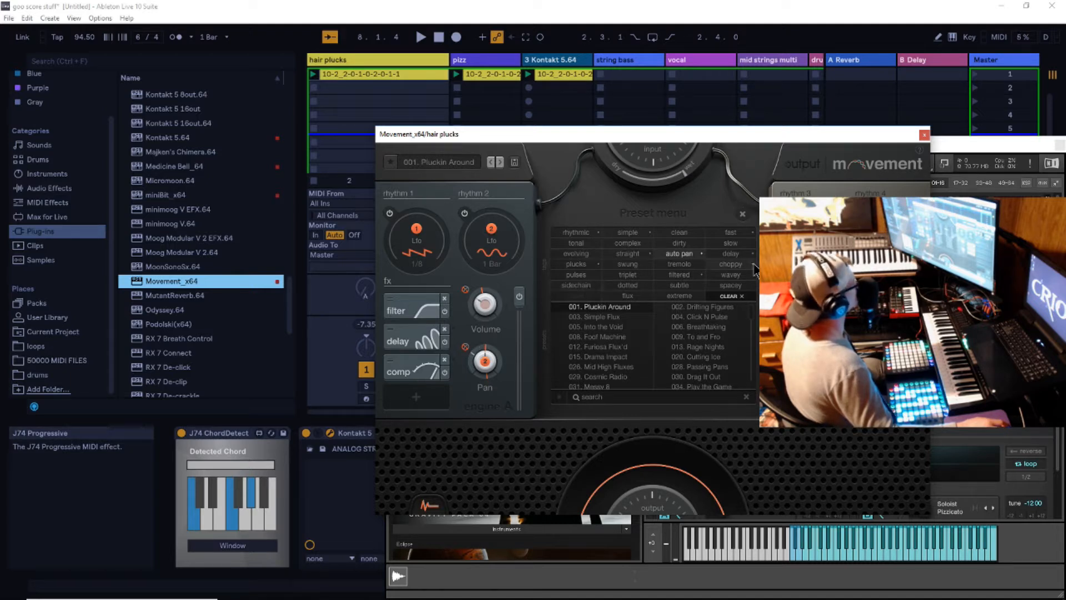
click(735, 244)
scroll(739, 333, down, 5)
scroll(734, 350, down, 5)
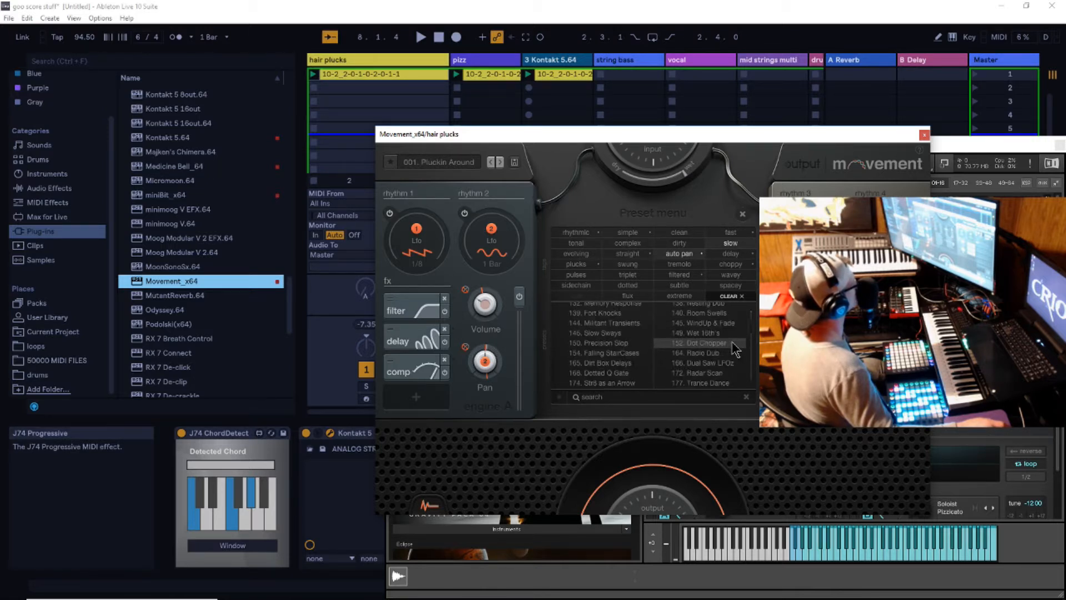
scroll(735, 350, up, 10)
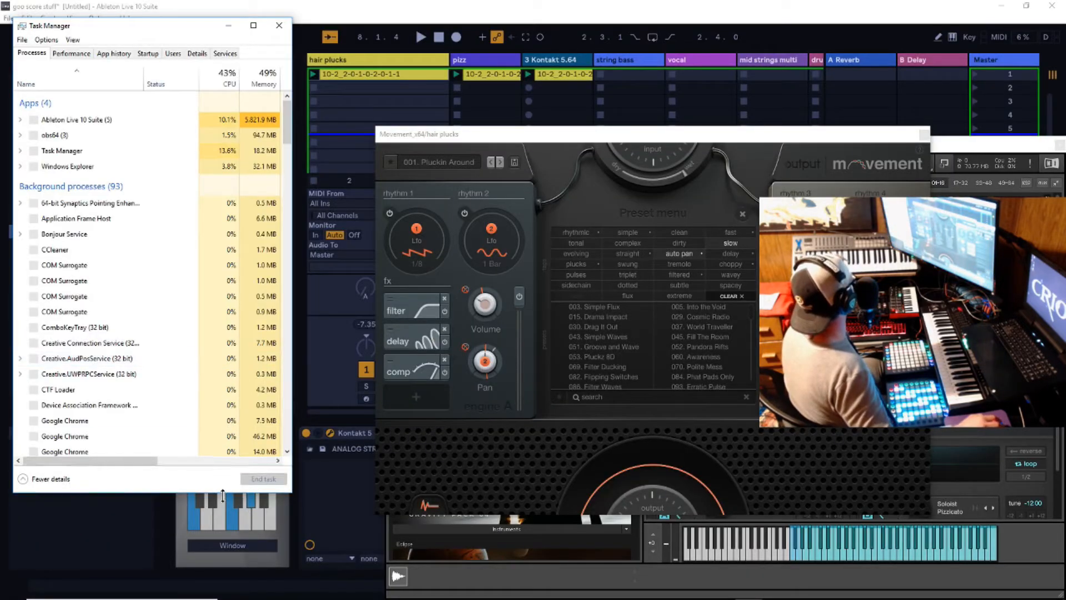
- Switch to Task Manager to check Ableton Live's CPU and memory use, and close it again
drag(223, 492, 285, 170)
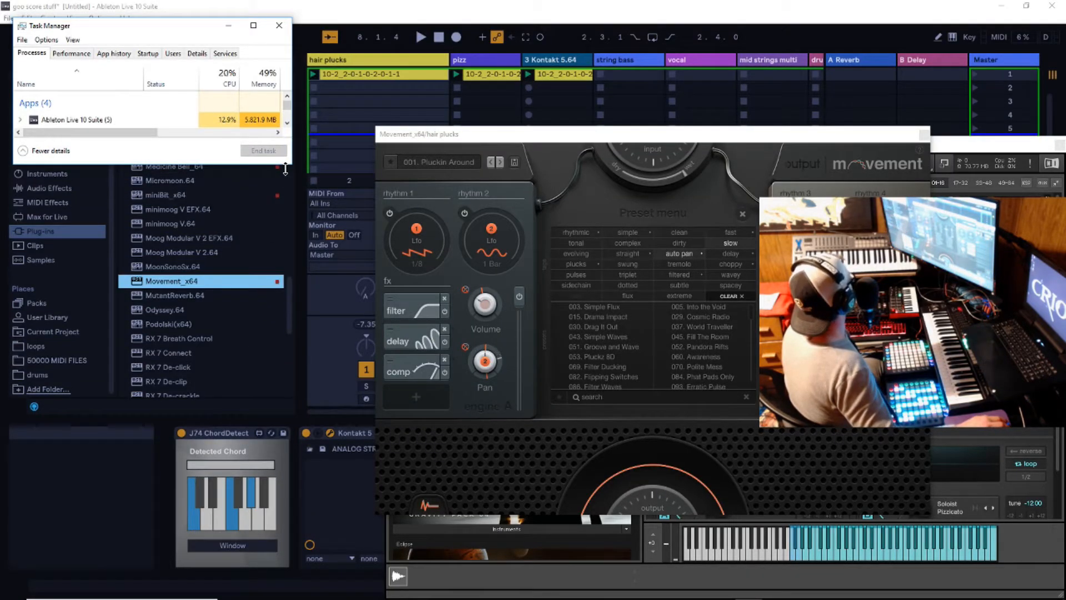
drag(295, 72, 308, 72)
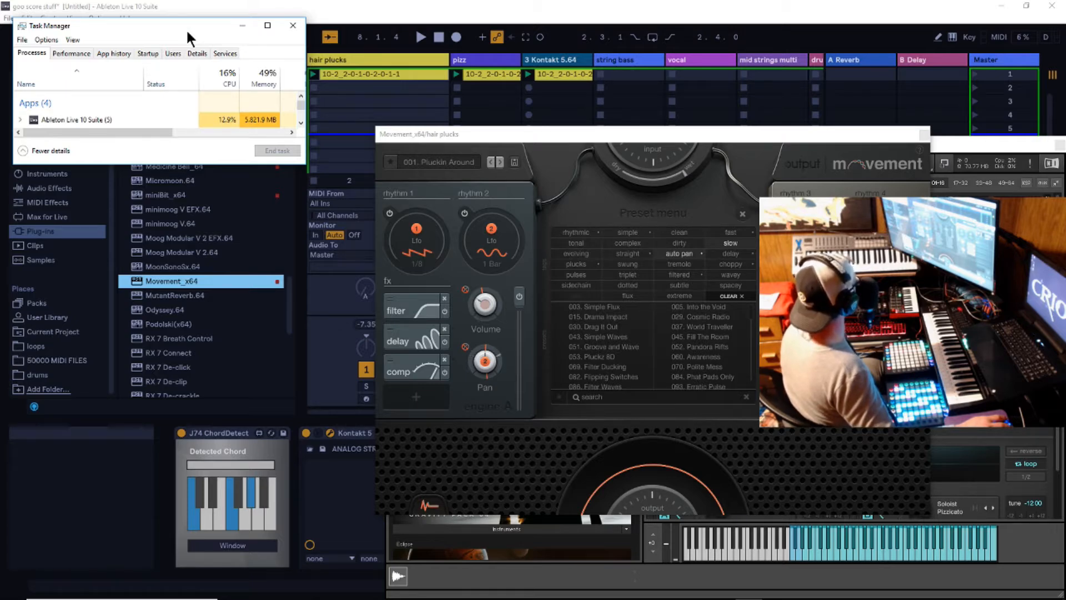
drag(185, 29, 832, 207)
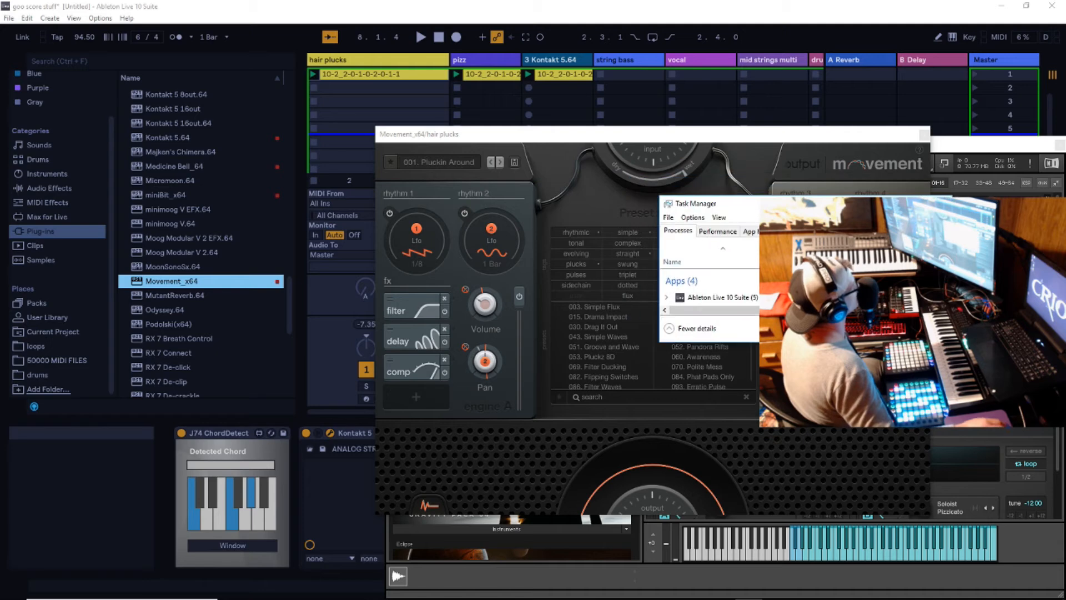
click(940, 204)
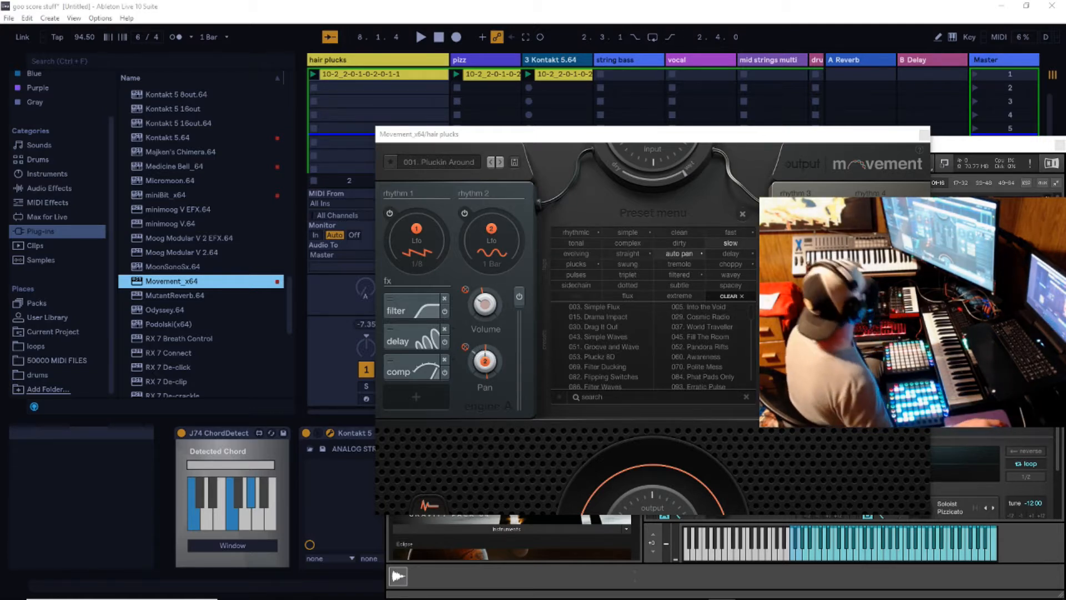
- Audition the Movement presets Simple Flux, Into the Void, Drama Impact and Cosmic Radio on hair plucks during playback
drag(677, 139, 691, 181)
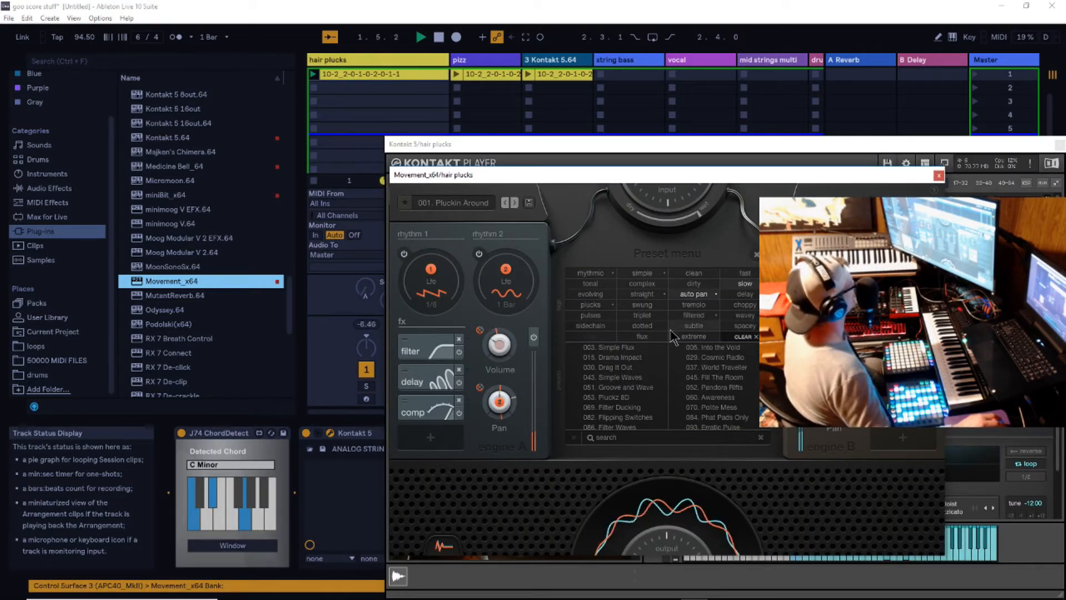
click(622, 348)
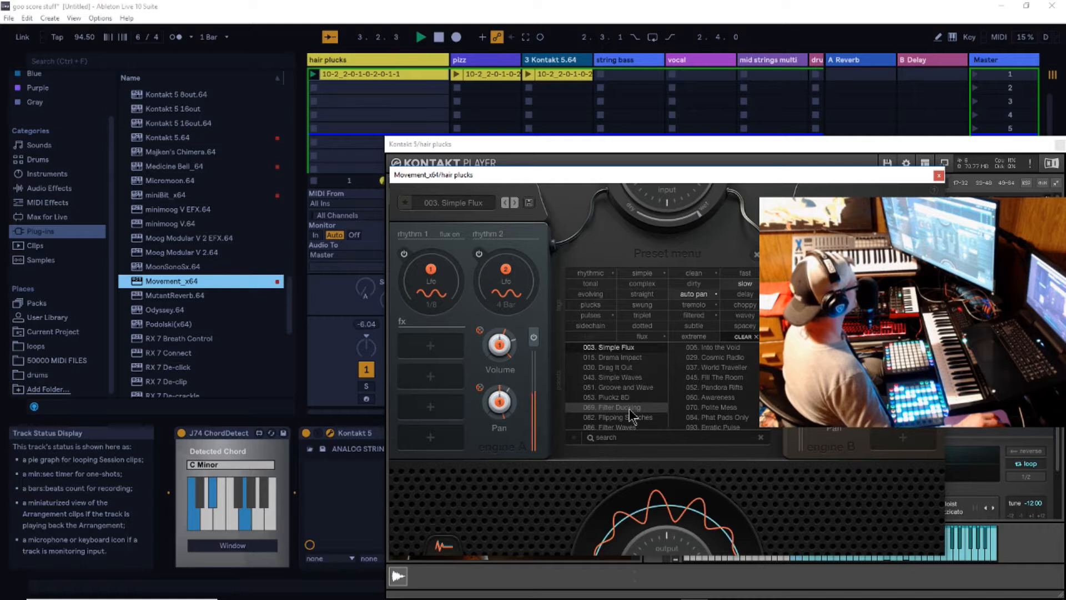
click(515, 203)
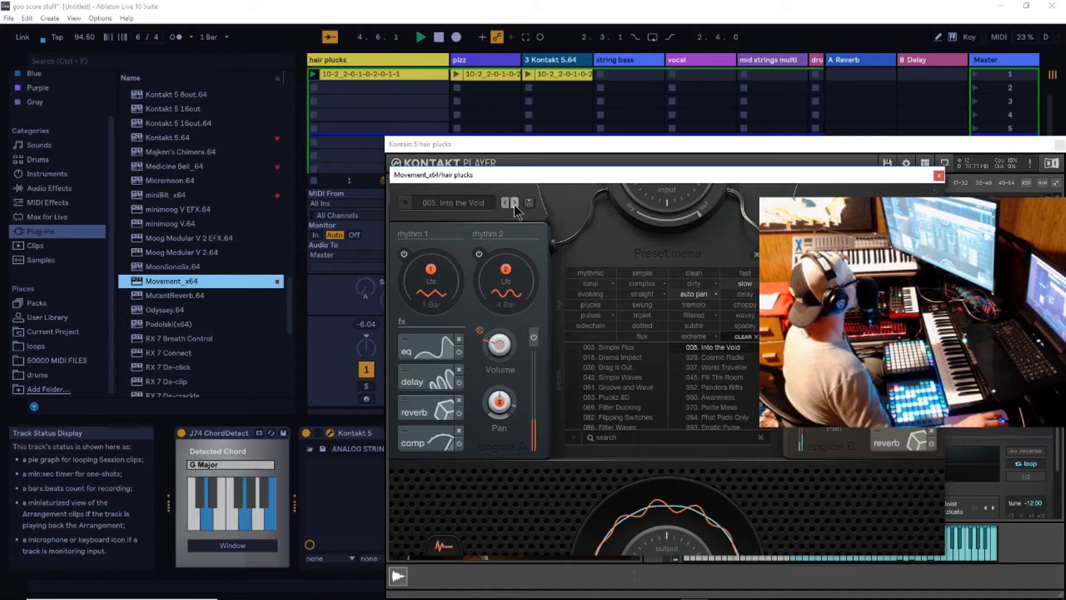
click(515, 203)
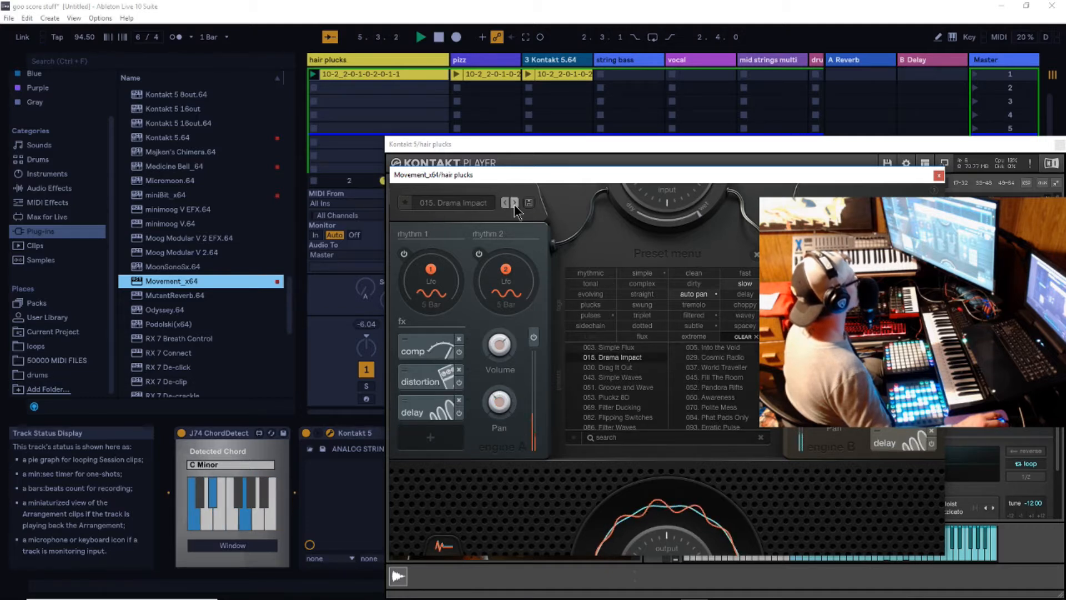
click(515, 203)
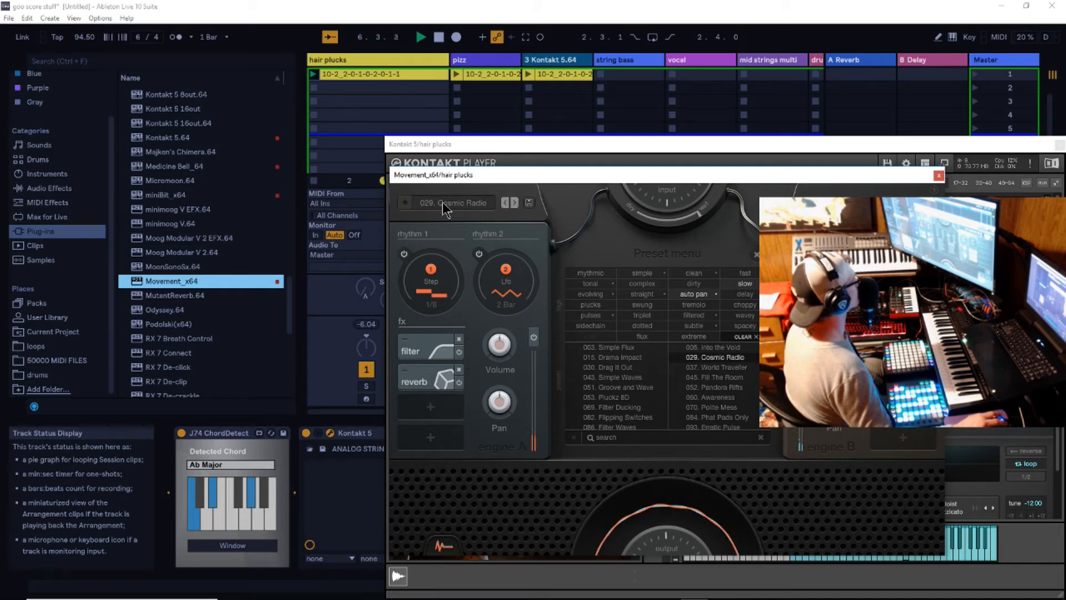
- Narrow the Movement presets further to clean ones and load 030. Drag It Out
click(695, 275)
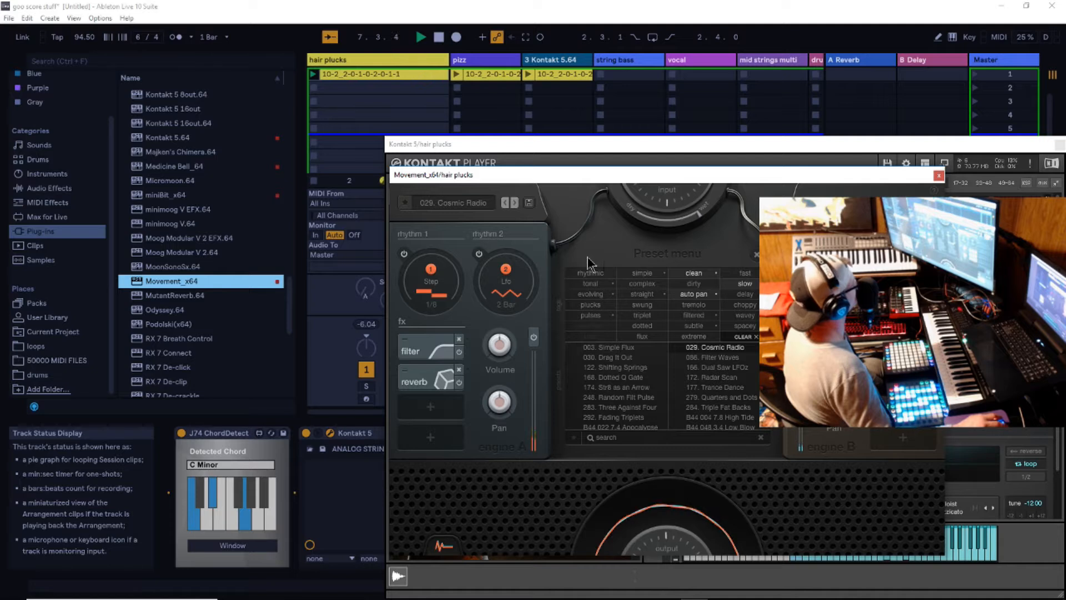
click(515, 203)
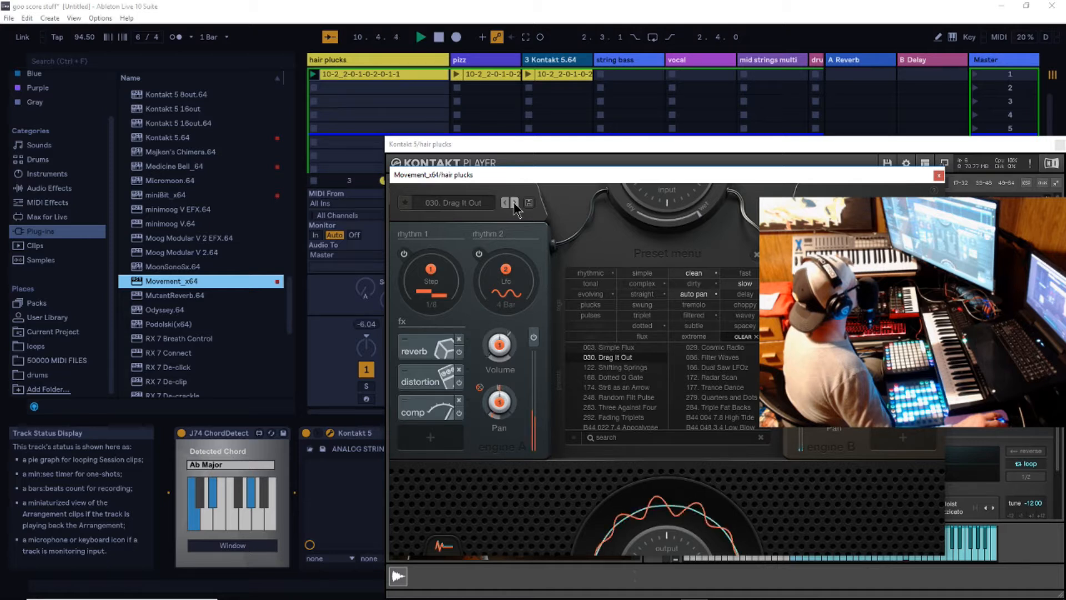
- Audition the filtered Movement presets on hair plucks from 086. Filter Waves through 177. Trance Dance during playback
click(515, 202)
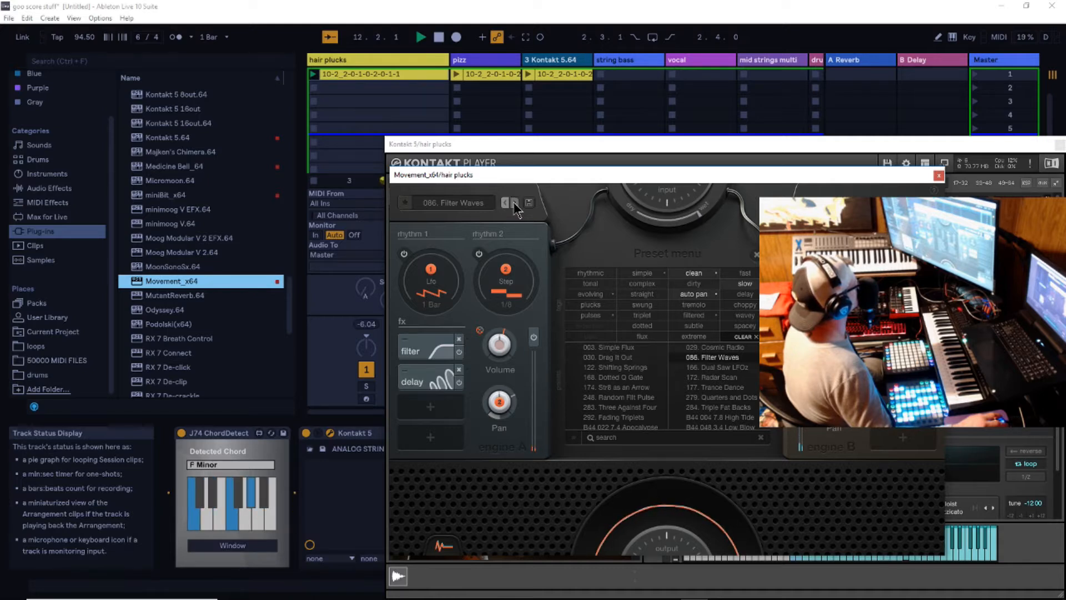
click(515, 203)
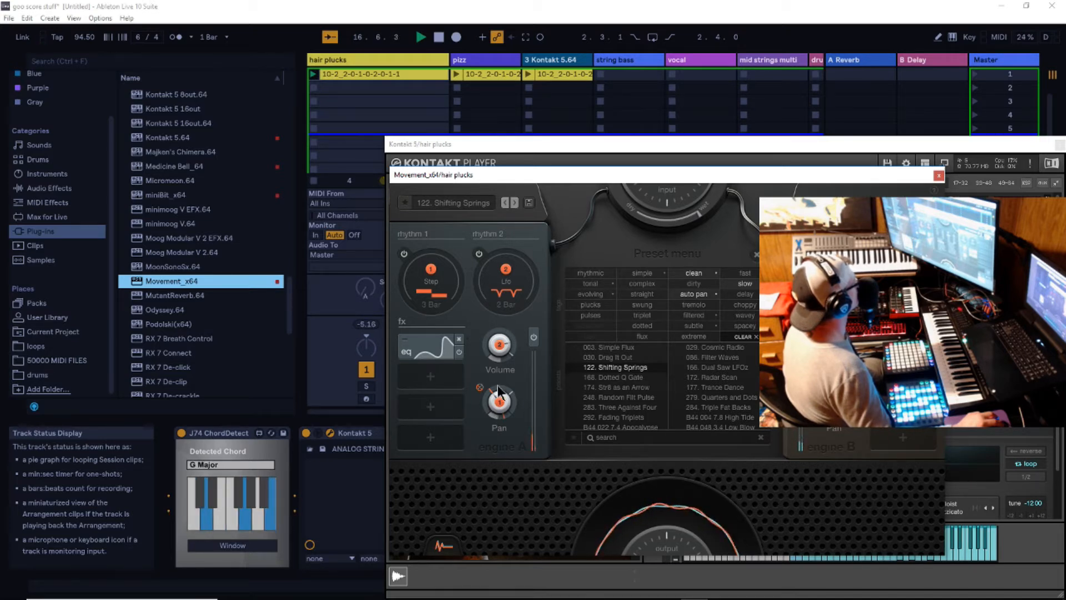
drag(507, 270, 500, 404)
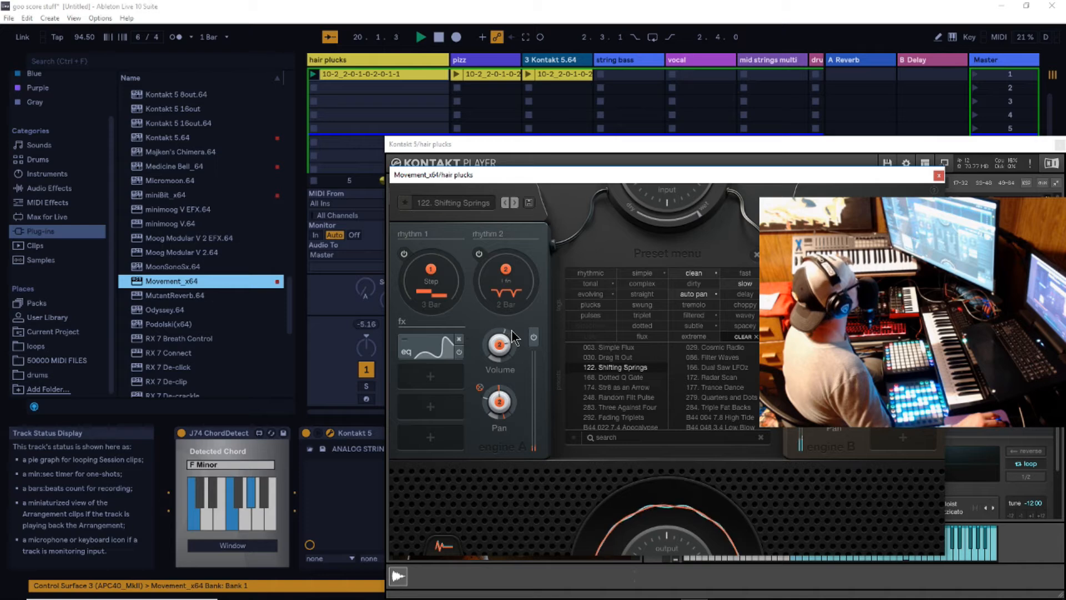
click(514, 204)
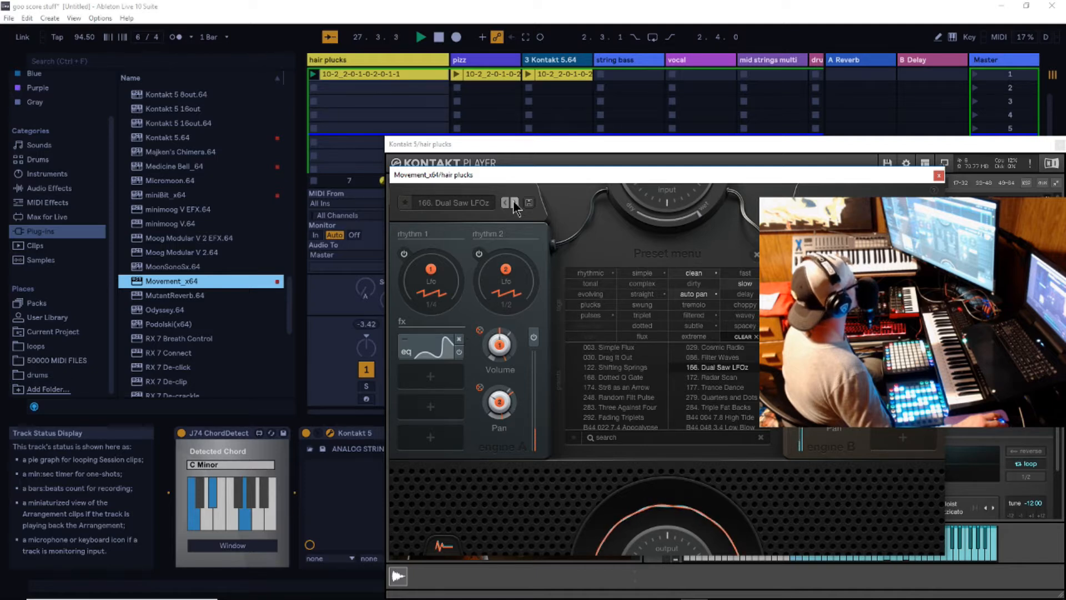
click(515, 202)
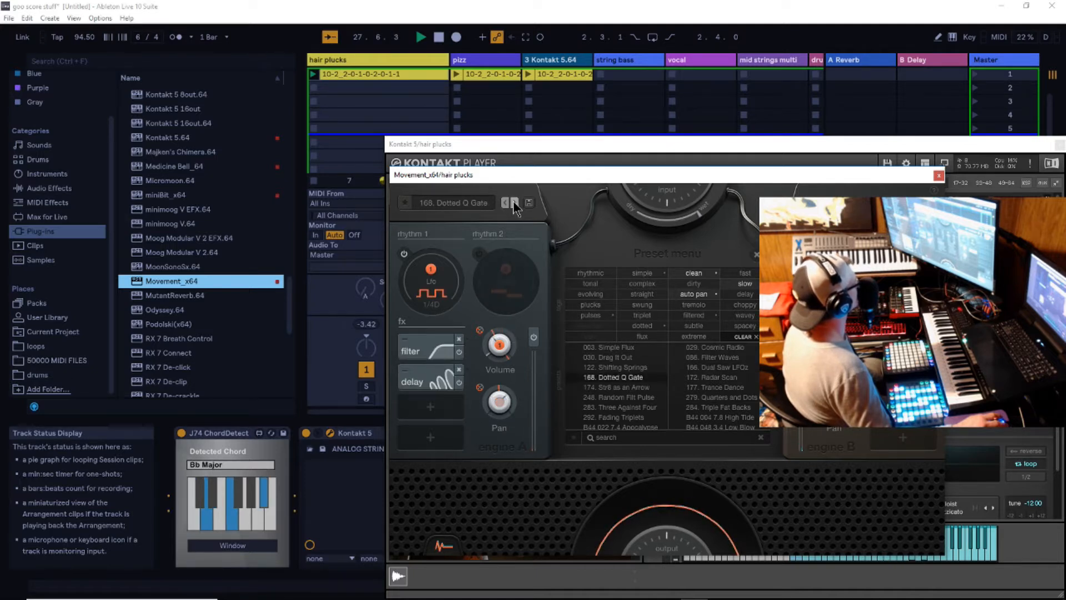
click(514, 202)
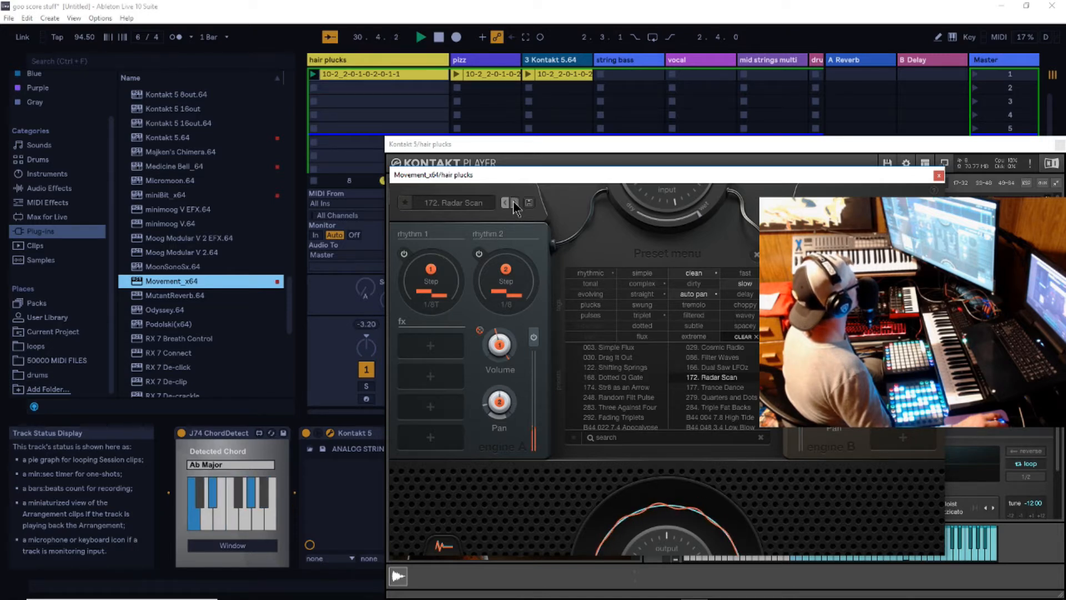
click(514, 203)
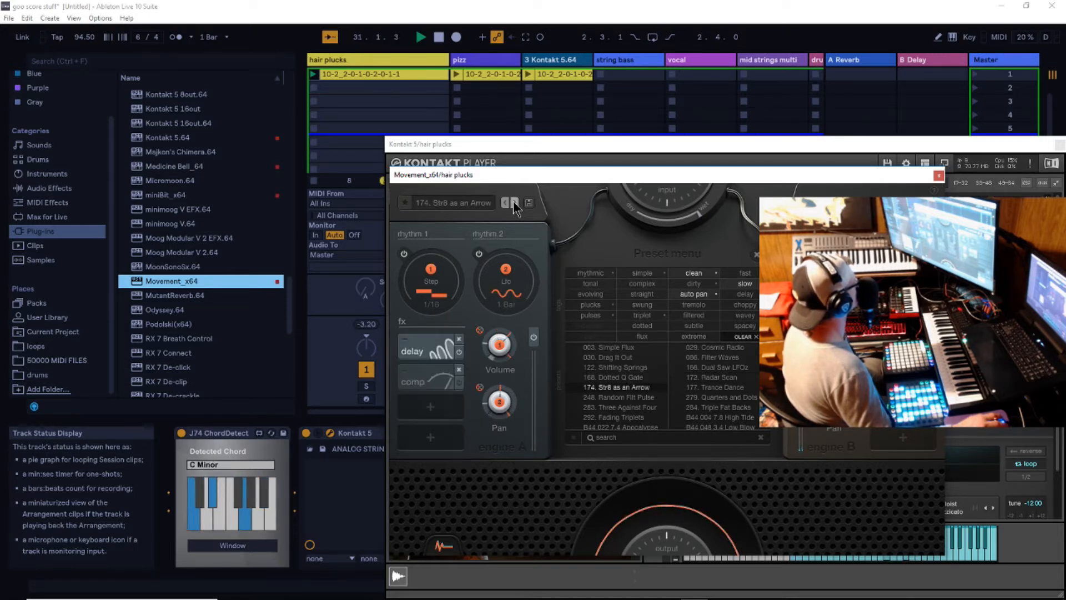
click(515, 204)
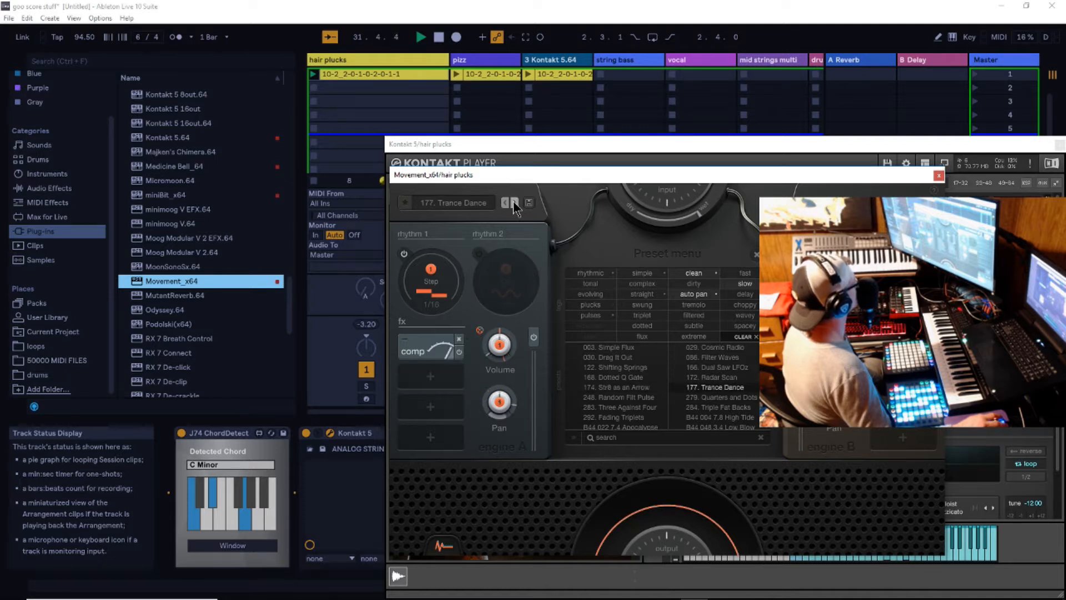
- Continue auditioning the Movement presets from 248. Random Filt Pulse through B44 048 3.4 Low Blow
click(515, 203)
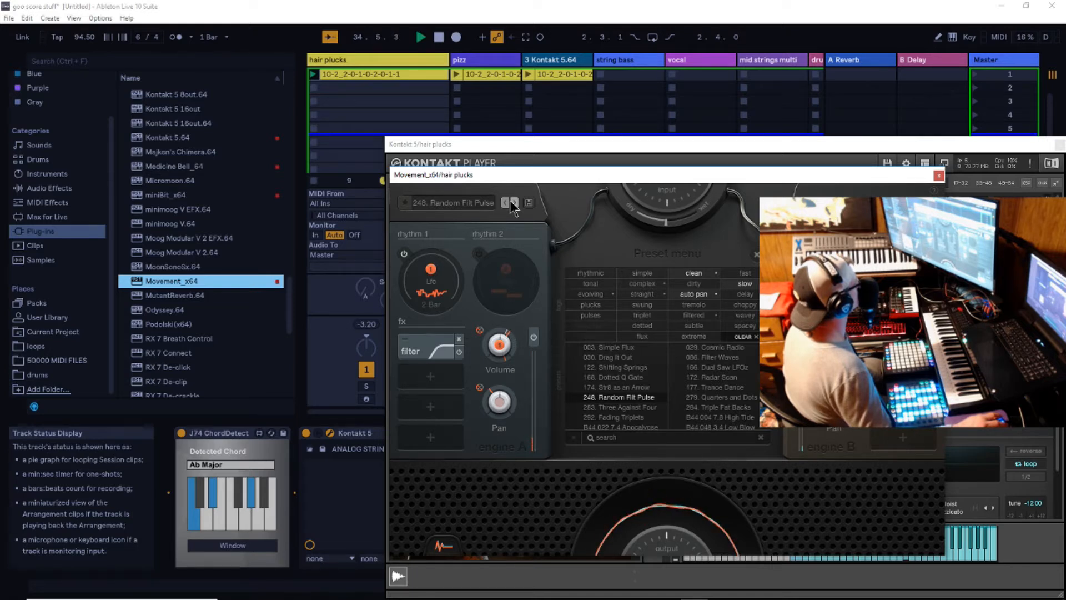
click(514, 203)
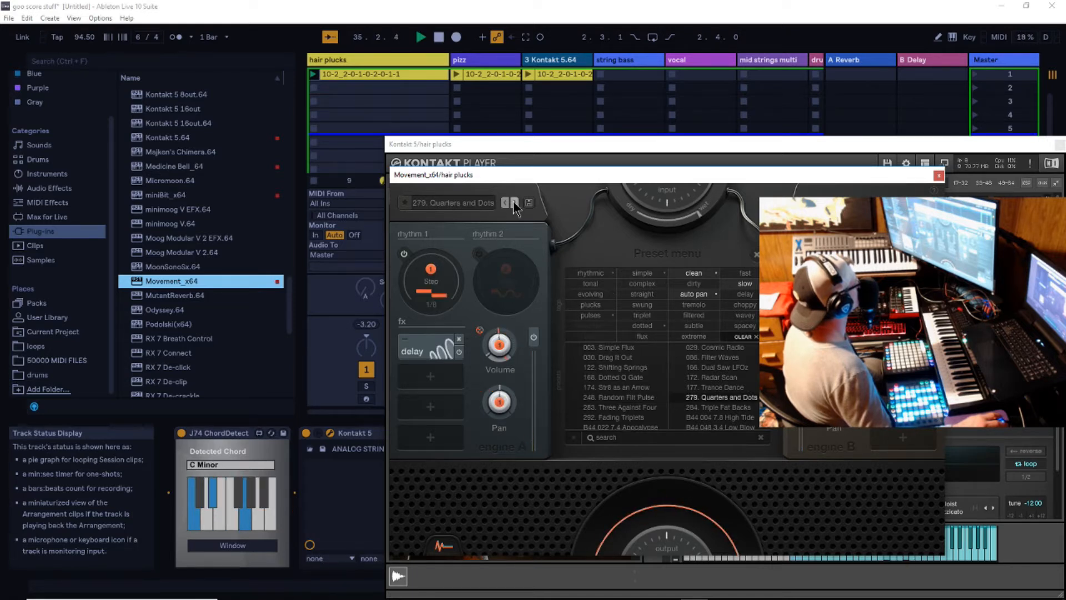
click(514, 203)
click(514, 203)
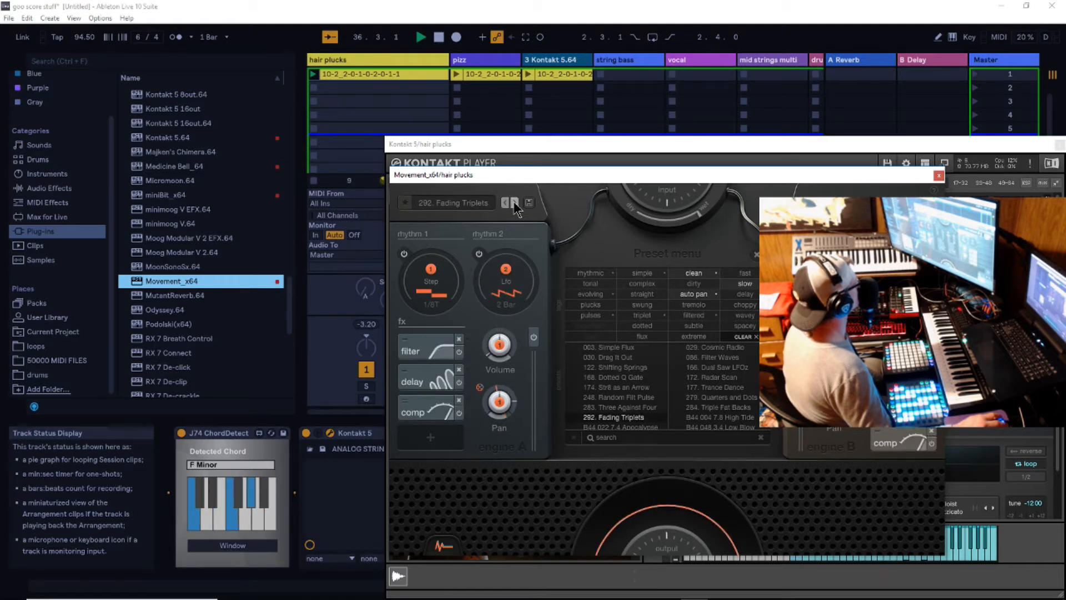
click(514, 202)
click(514, 203)
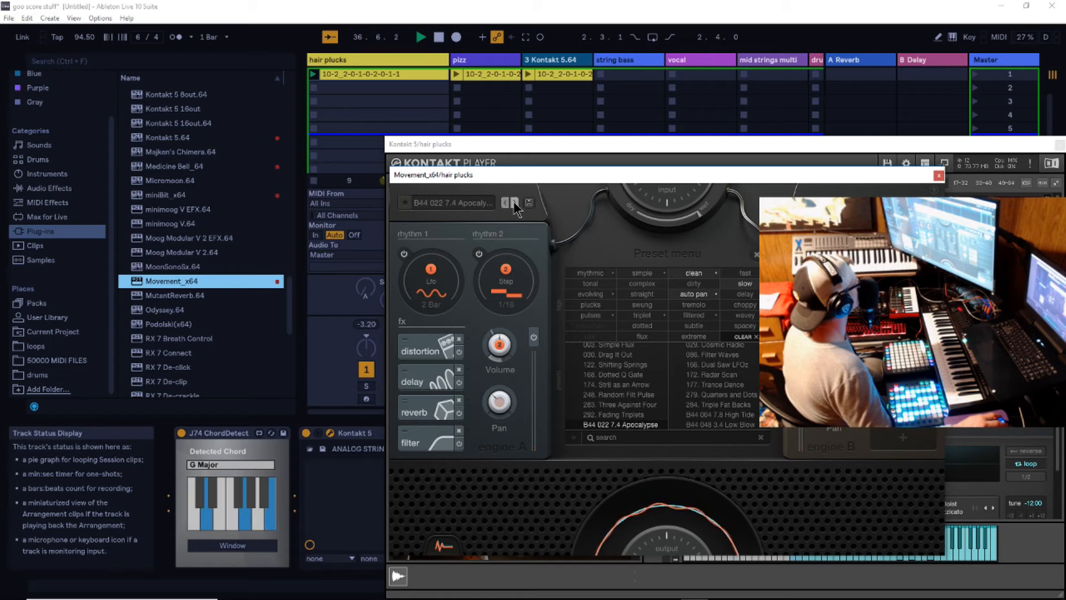
click(514, 202)
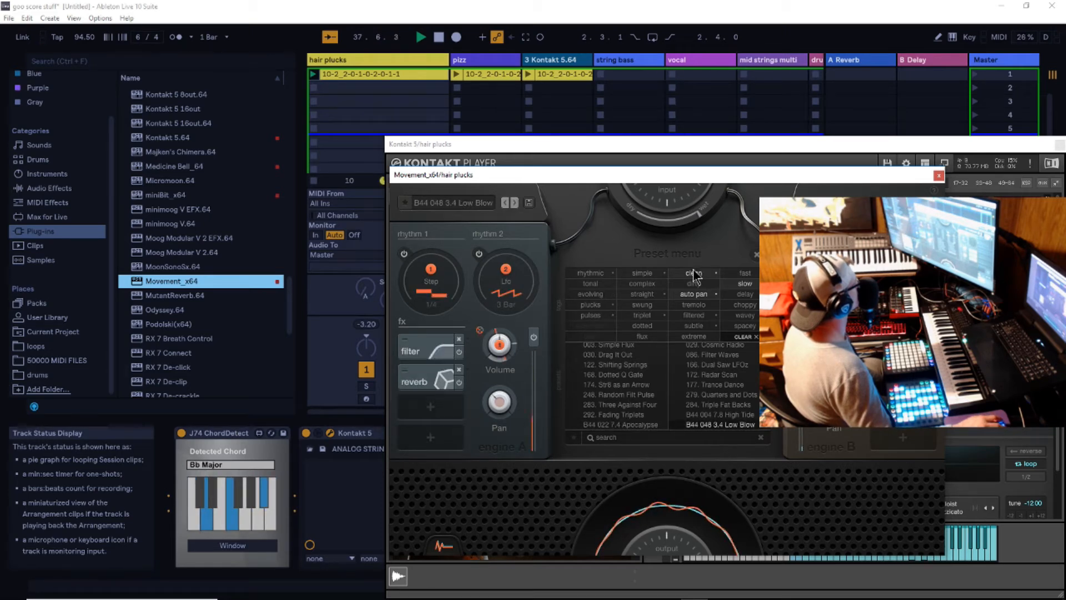
- Narrow the Movement presets to evolving ones, try Random Filt Pulse and Fading Triplets, and load CUR 00 Slow Fades
click(589, 294)
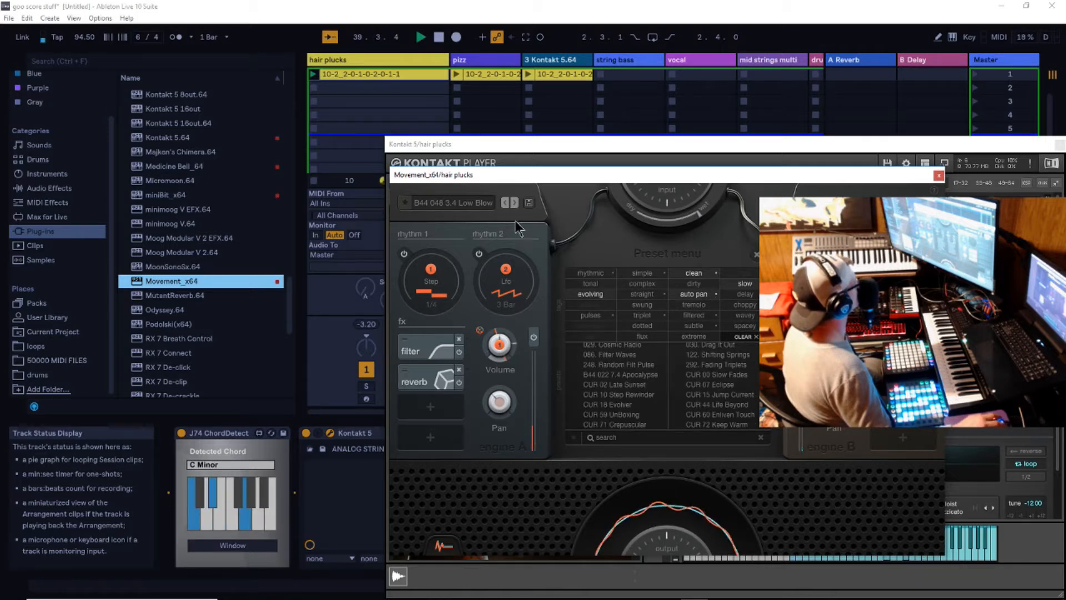
click(620, 368)
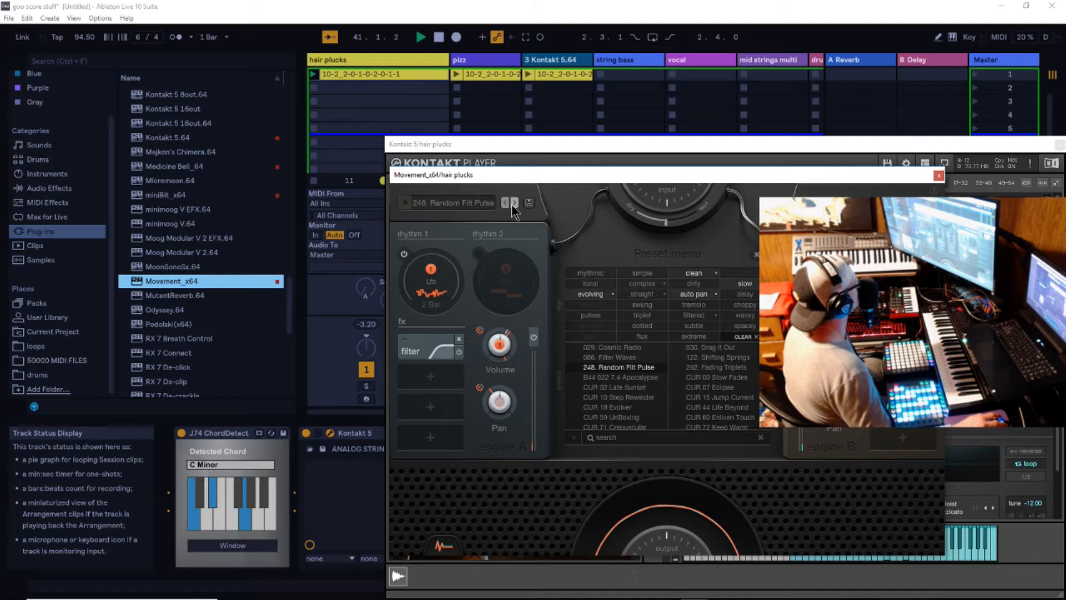
click(515, 203)
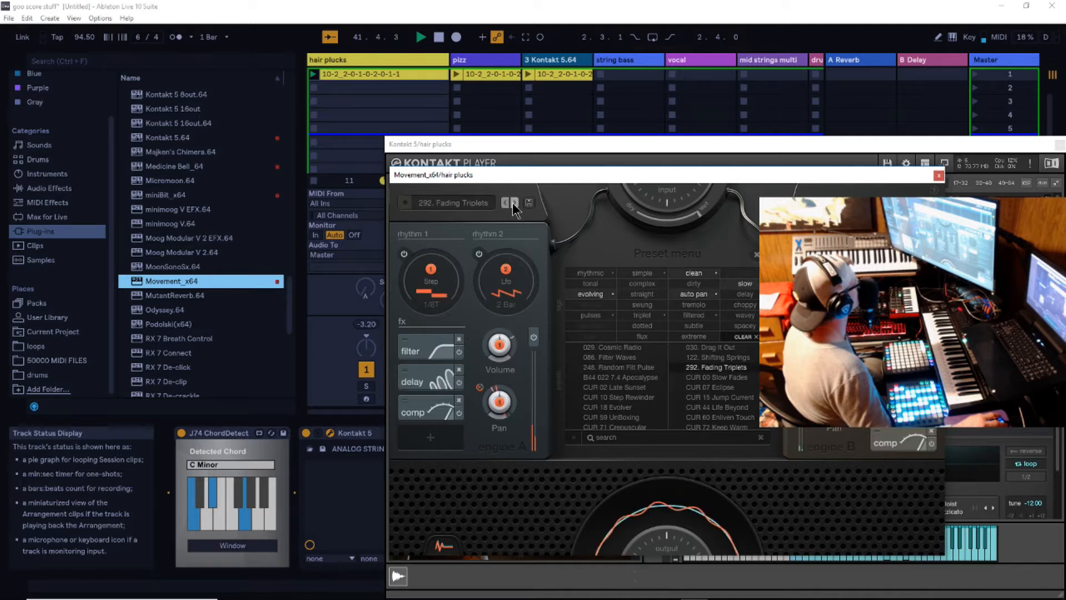
click(514, 204)
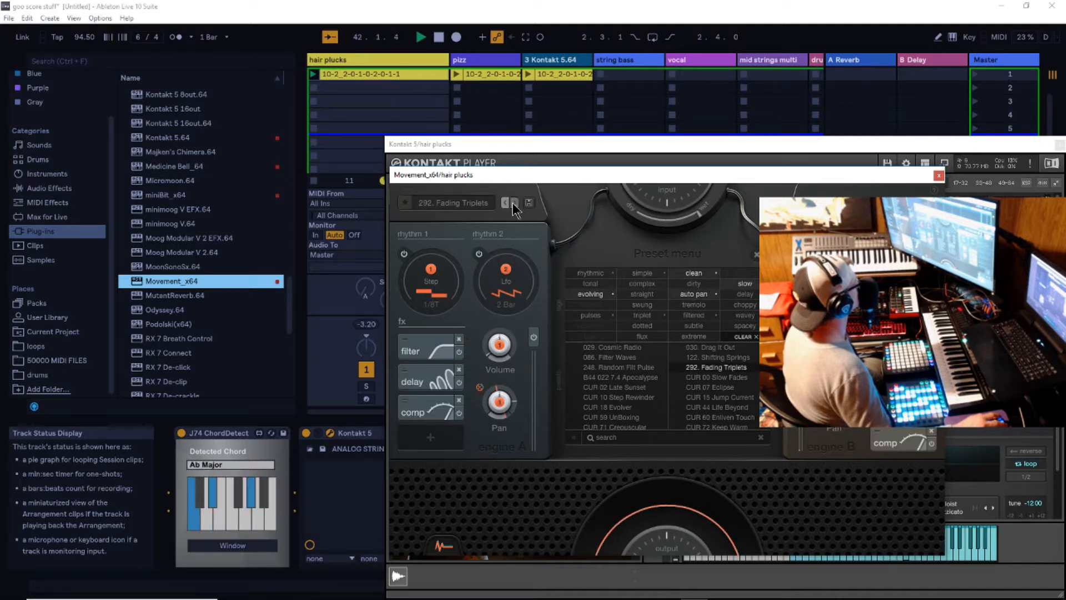
click(514, 203)
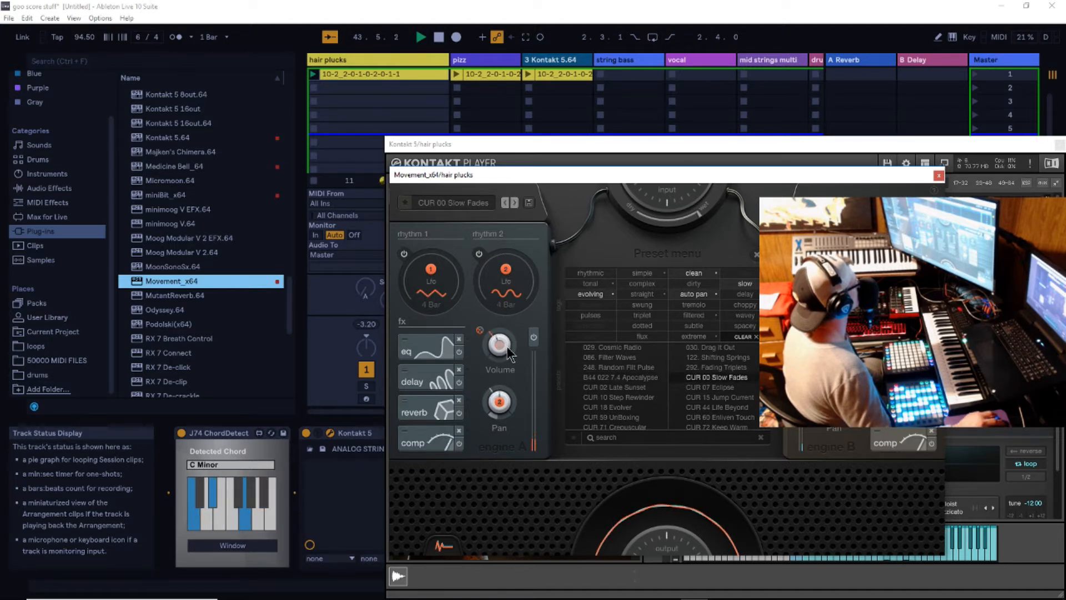
- Remove the reverb from Movement's engine A and boost the first band of its equalizer, leaving the type at Parametric
click(459, 400)
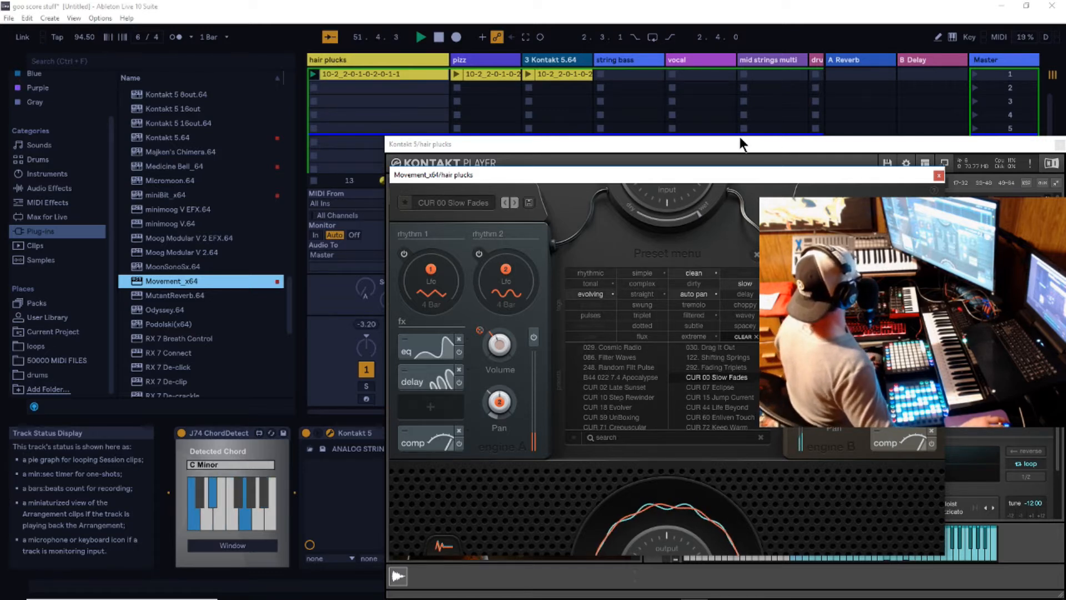
click(440, 345)
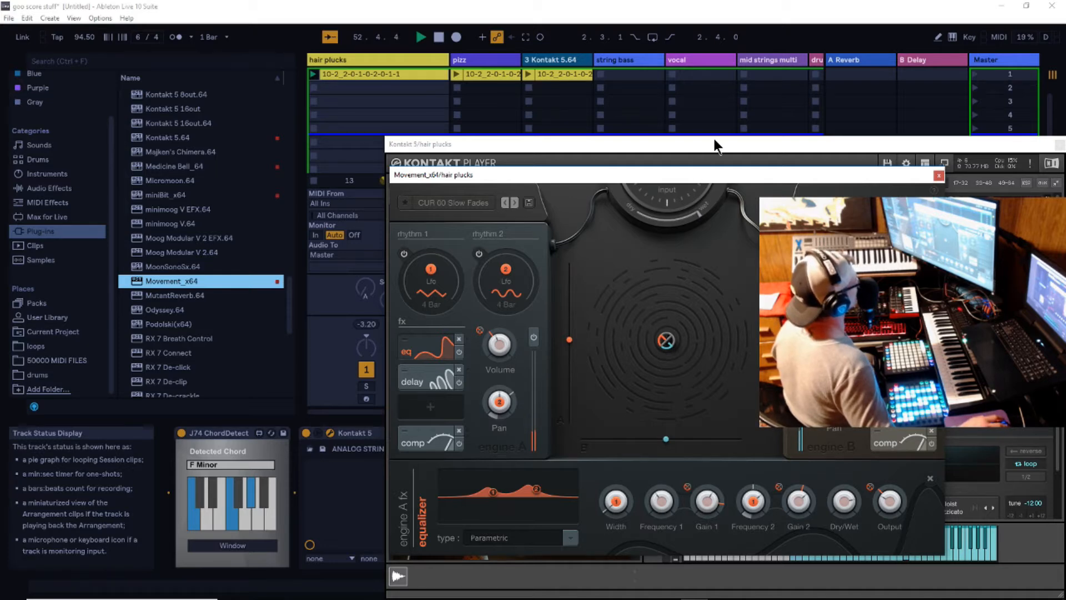
drag(718, 174, 688, 129)
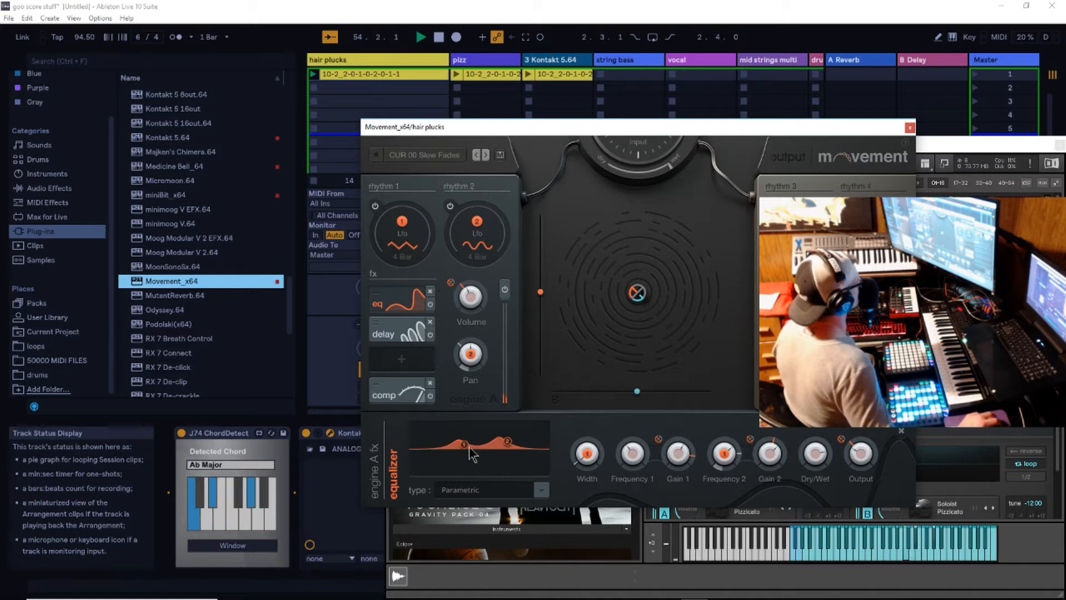
mouse_move(466, 447)
mouse_down()
mouse_move(439, 429)
mouse_move(495, 434)
mouse_move(460, 432)
mouse_up()
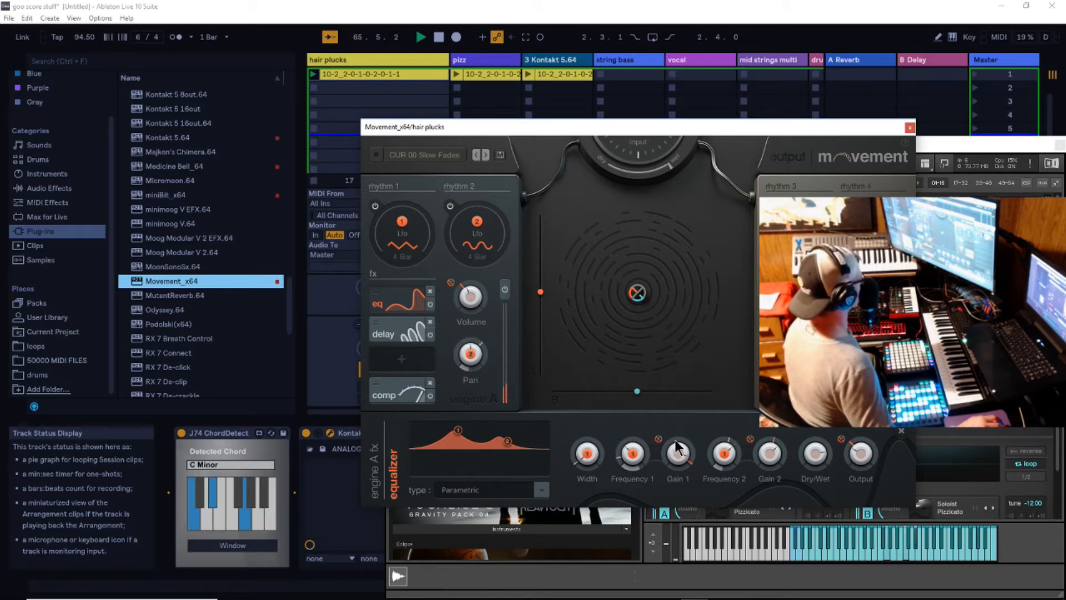
click(542, 490)
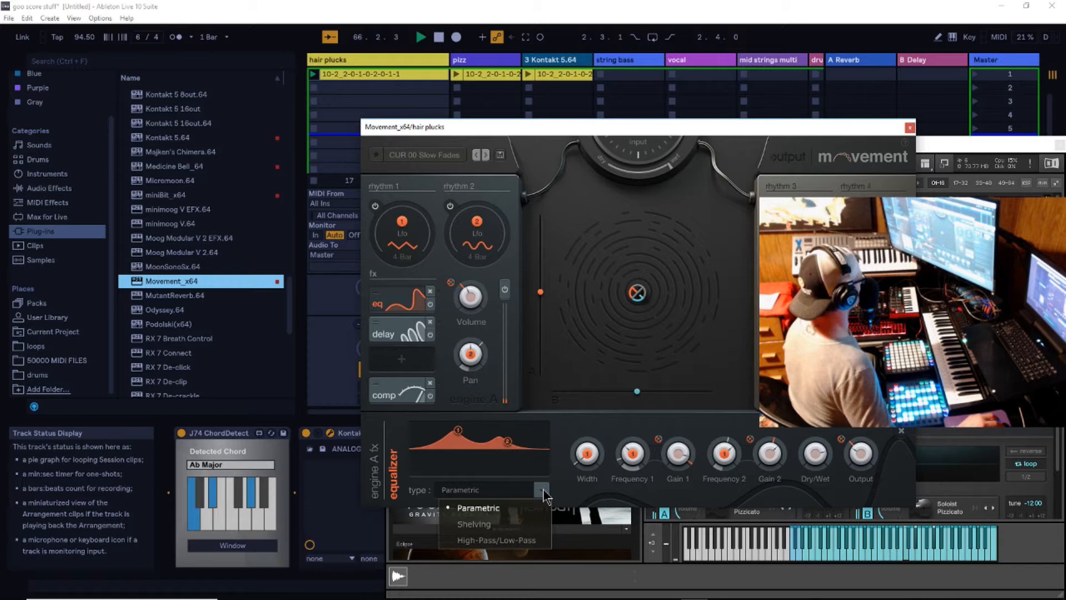
click(543, 489)
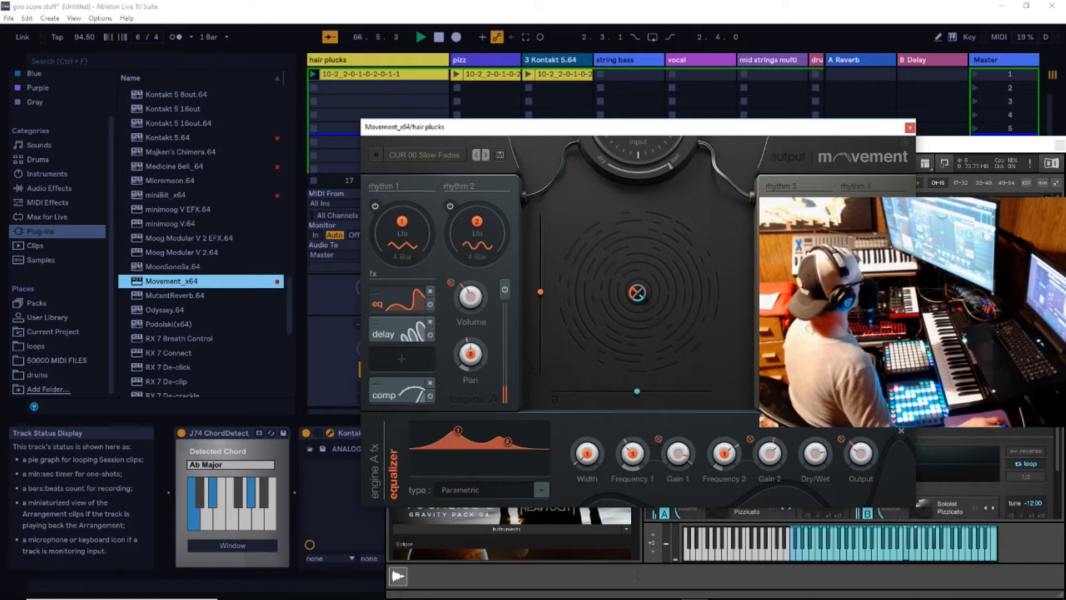
- Move Movement's XY control slightly above centre and close the plug-in window
mouse_move(637, 293)
mouse_down()
mouse_move(678, 257)
mouse_move(705, 211)
mouse_move(693, 241)
mouse_move(641, 277)
mouse_up()
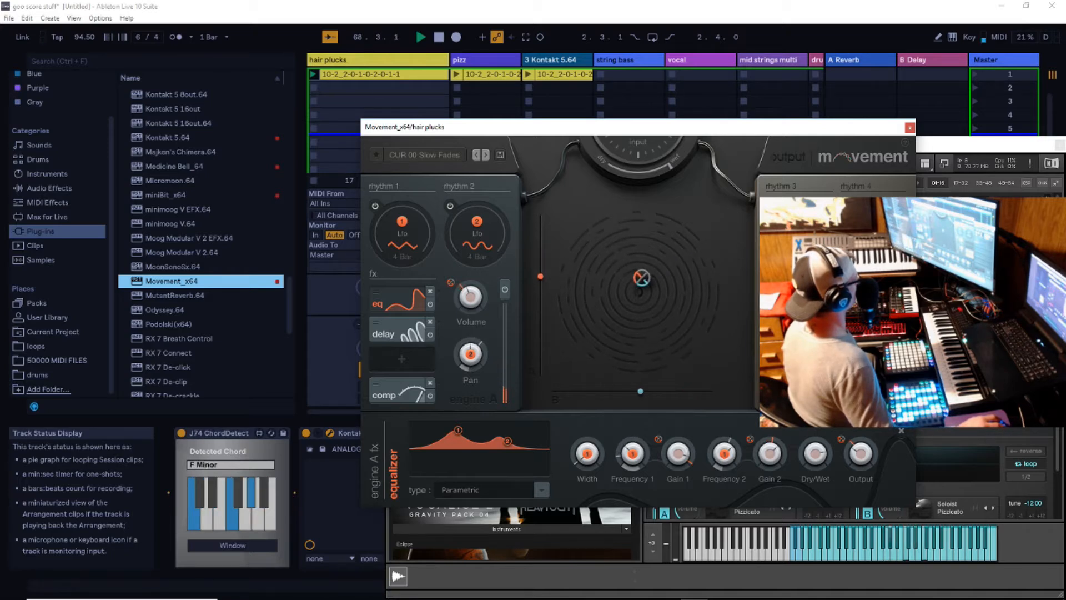
click(910, 127)
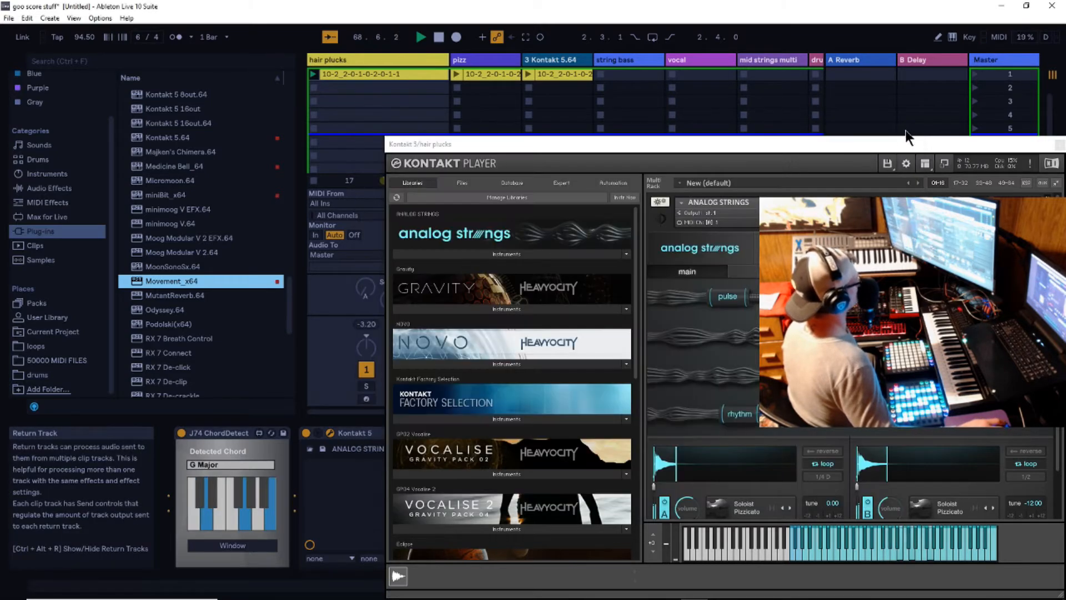
- Review the hair plucks, pizz and 3 Kontakt 5.64 tracks, listen to their clips together, and stop playback
click(439, 38)
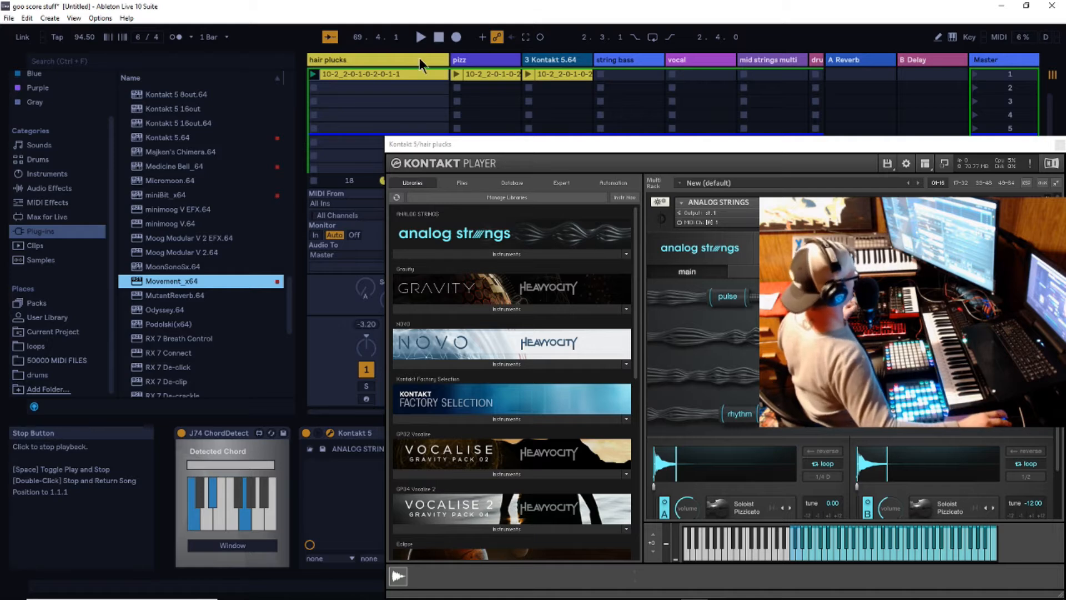
click(356, 72)
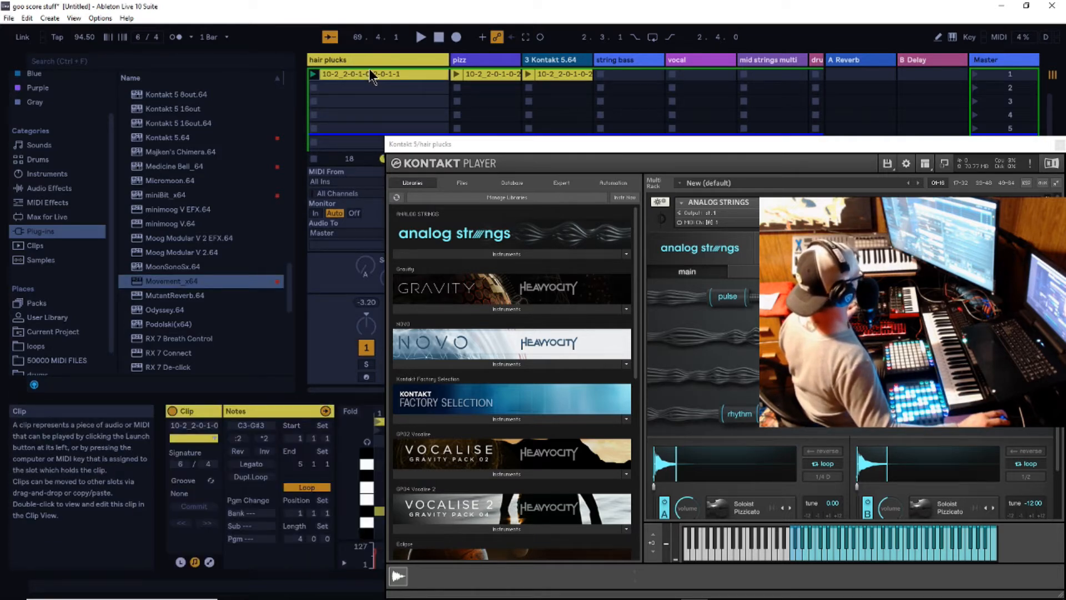
click(473, 62)
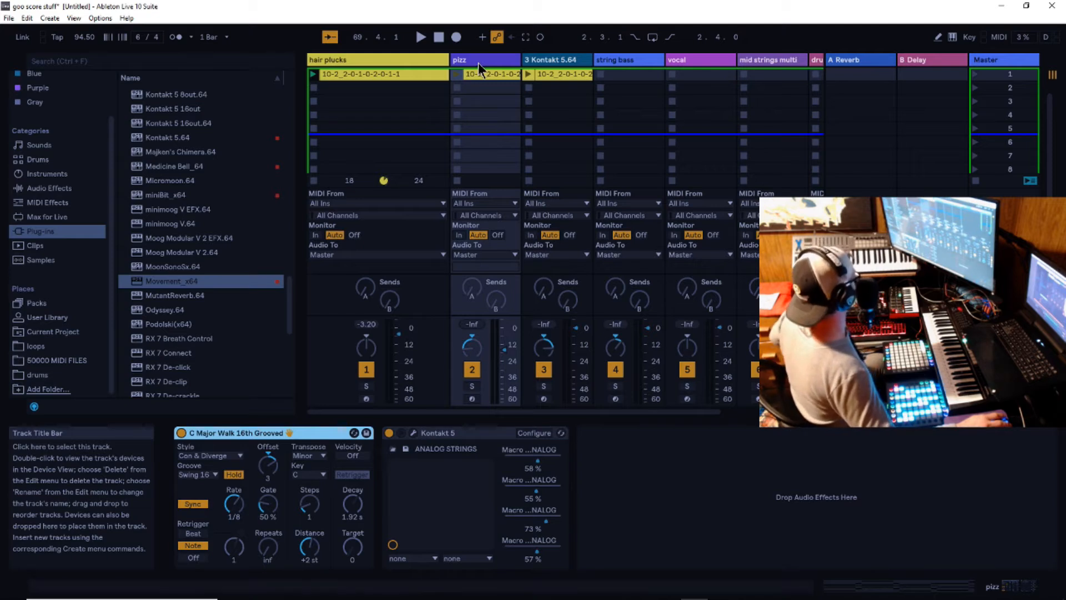
click(567, 62)
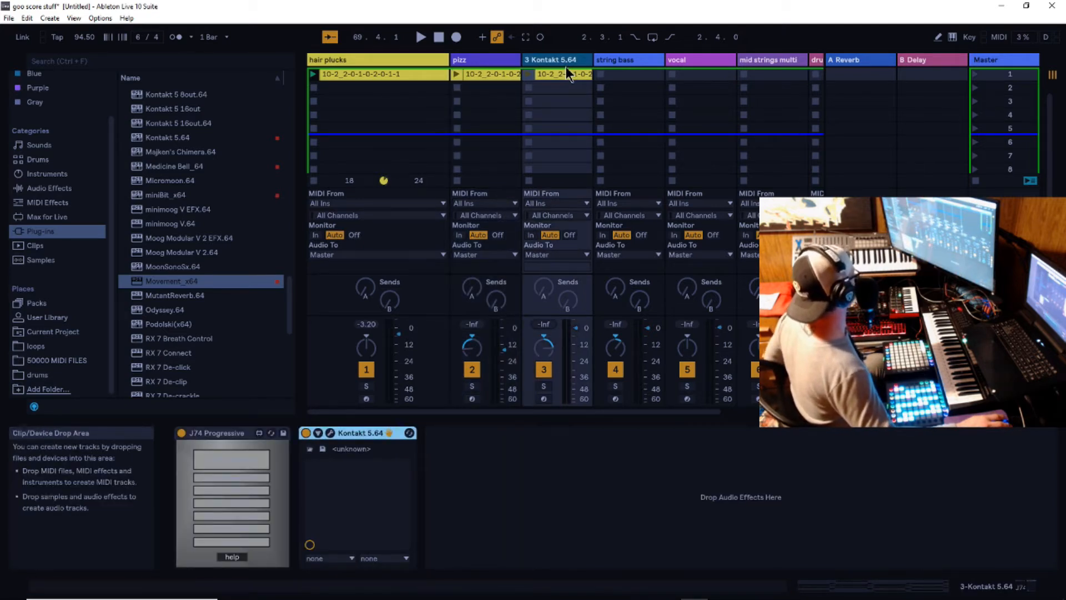
click(560, 78)
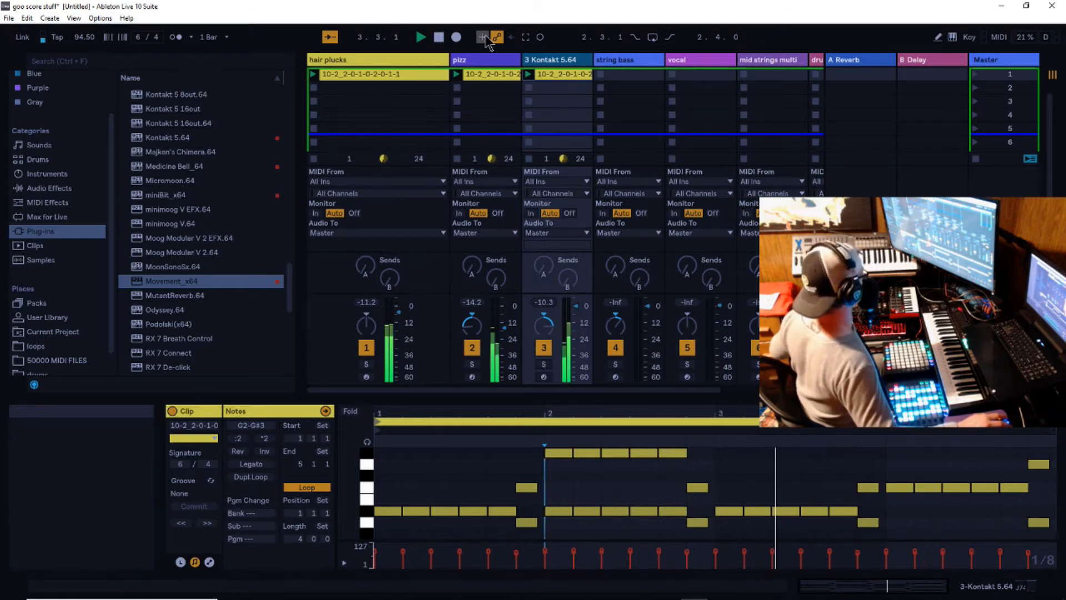
click(438, 38)
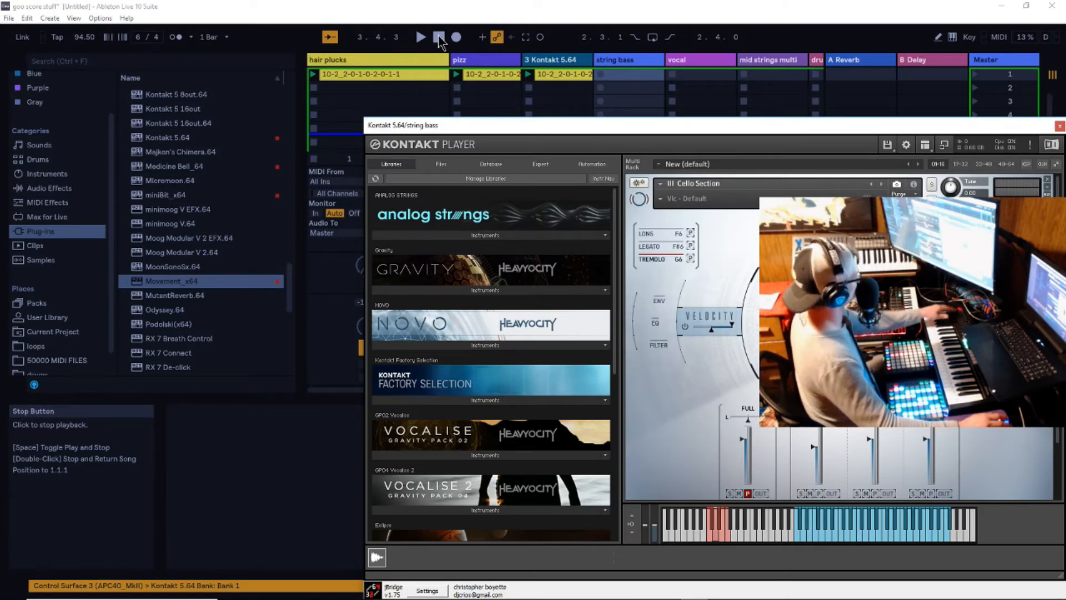
- Record a string bass take into the track's first clip slot, delete it, and record a replacement take over the other clips
drag(795, 132, 740, 127)
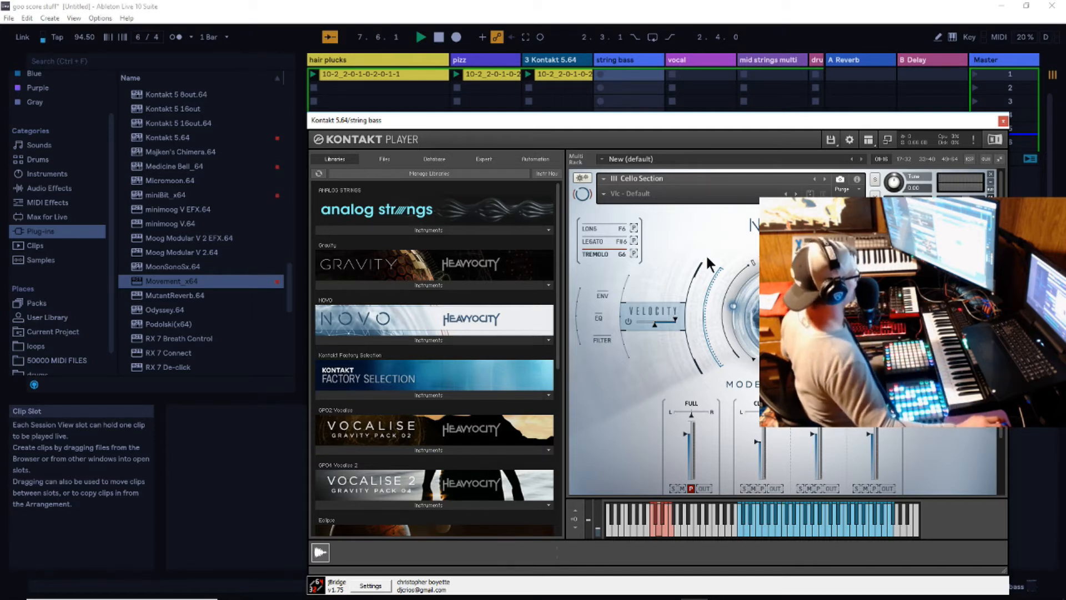
click(440, 38)
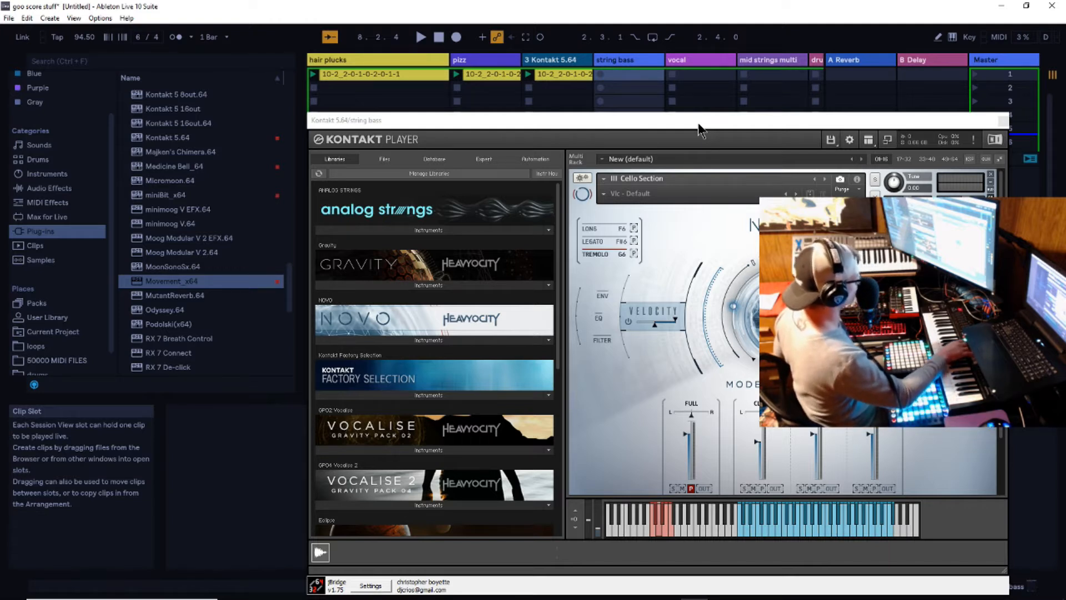
key(Return)
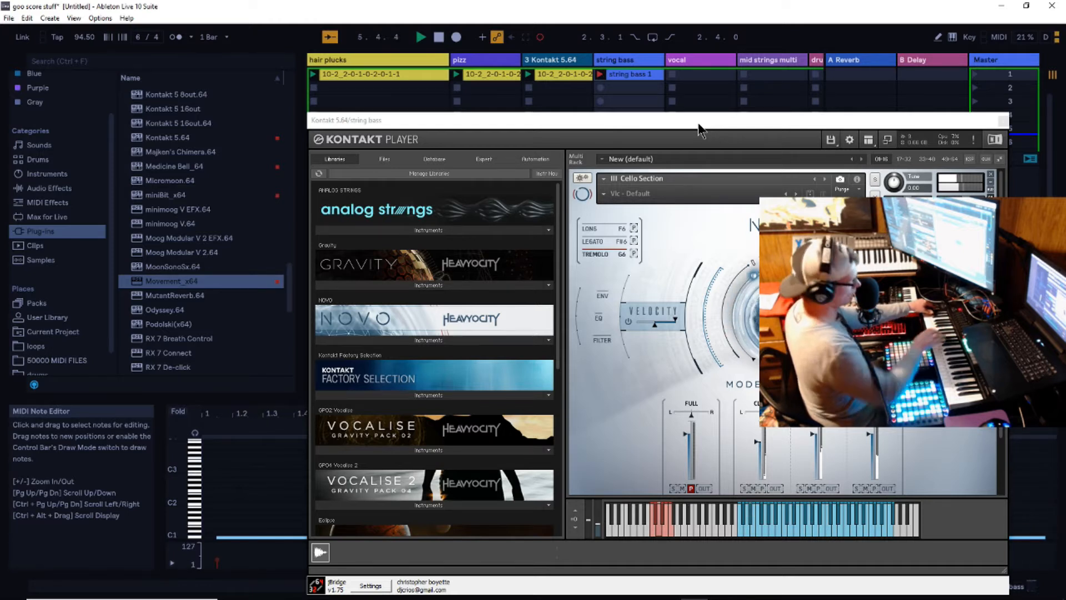
right_click(633, 76)
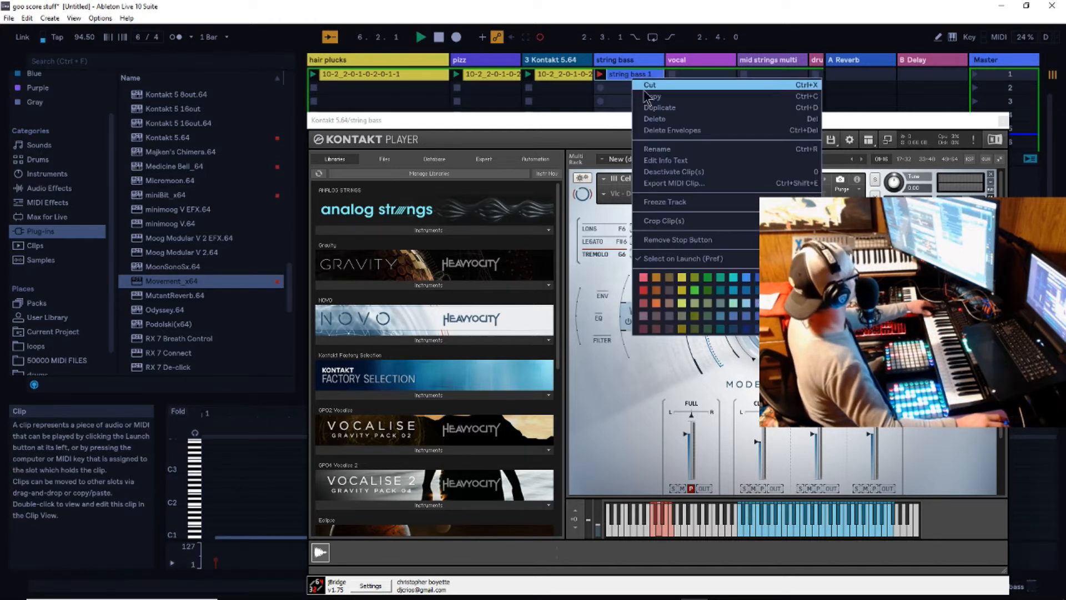
click(661, 118)
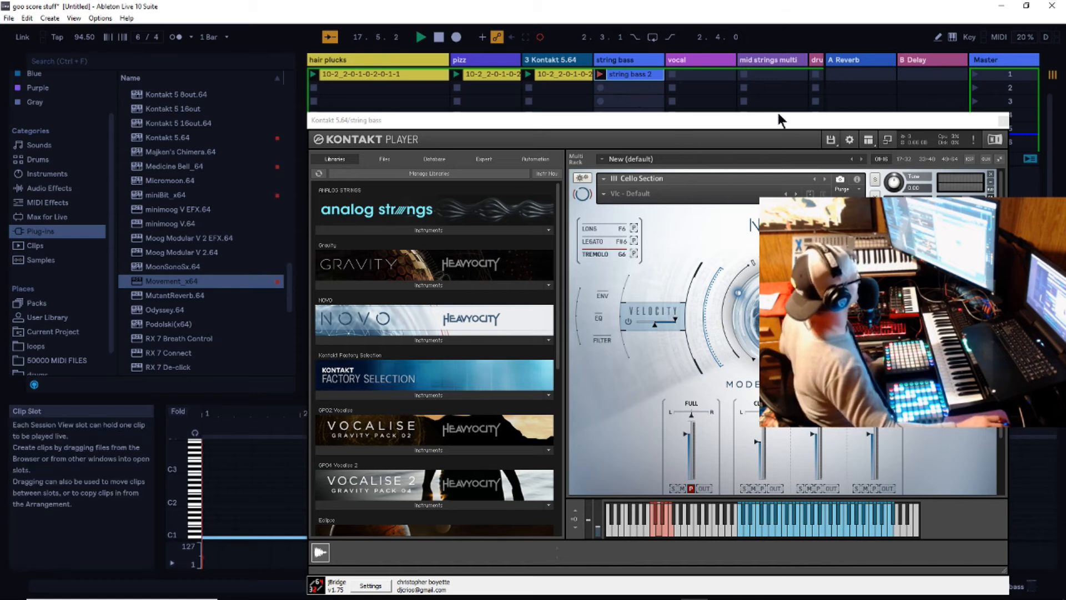
- Close the Kontakt window and extend the string bass clip's D#1 note to the end of the clip
click(1005, 121)
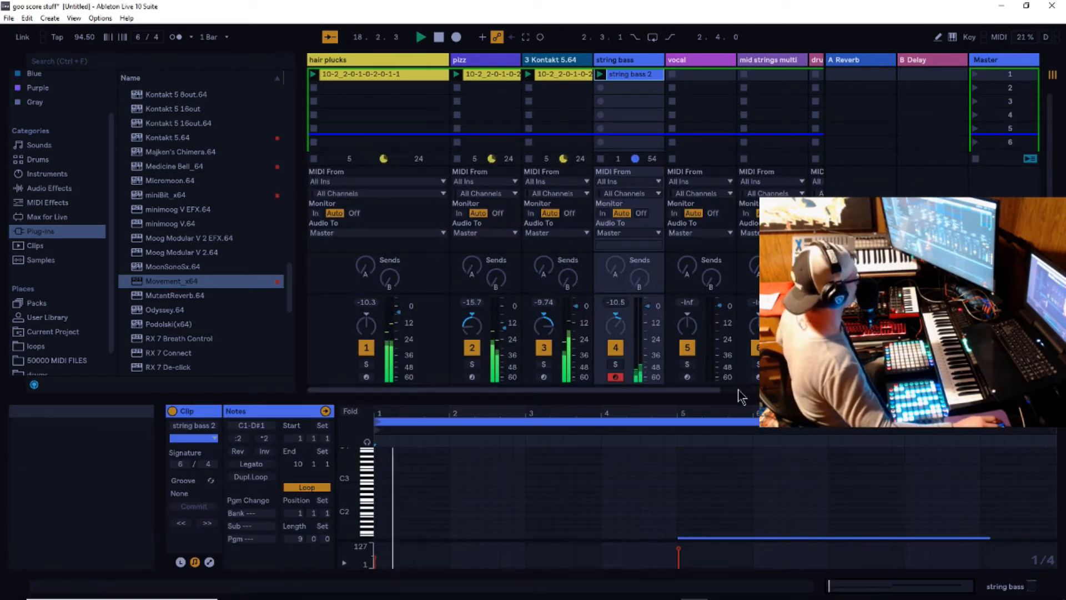
drag(990, 396, 989, 278)
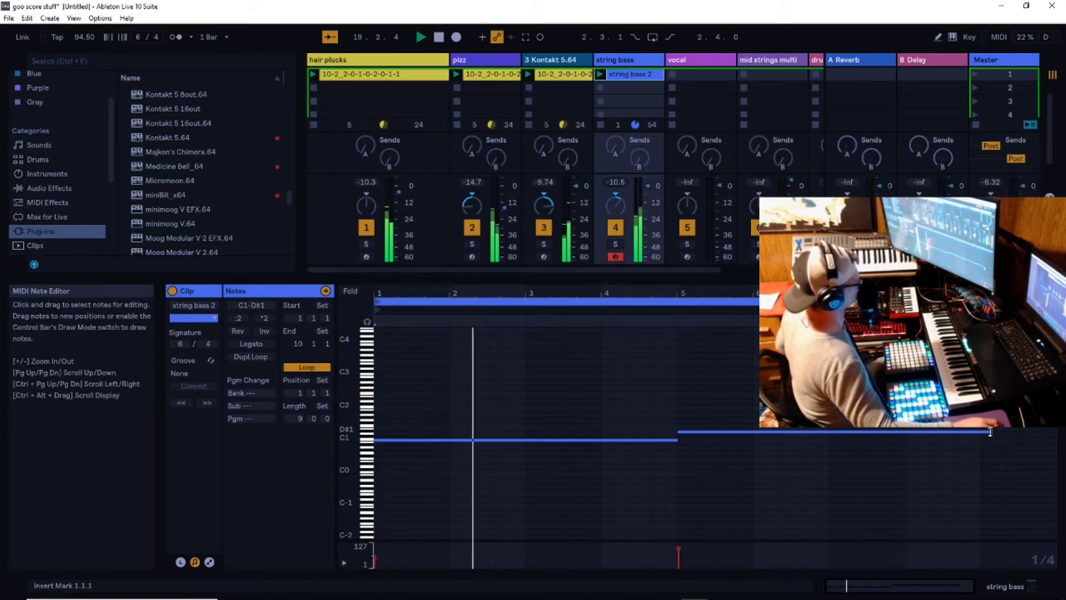
drag(990, 431, 1053, 432)
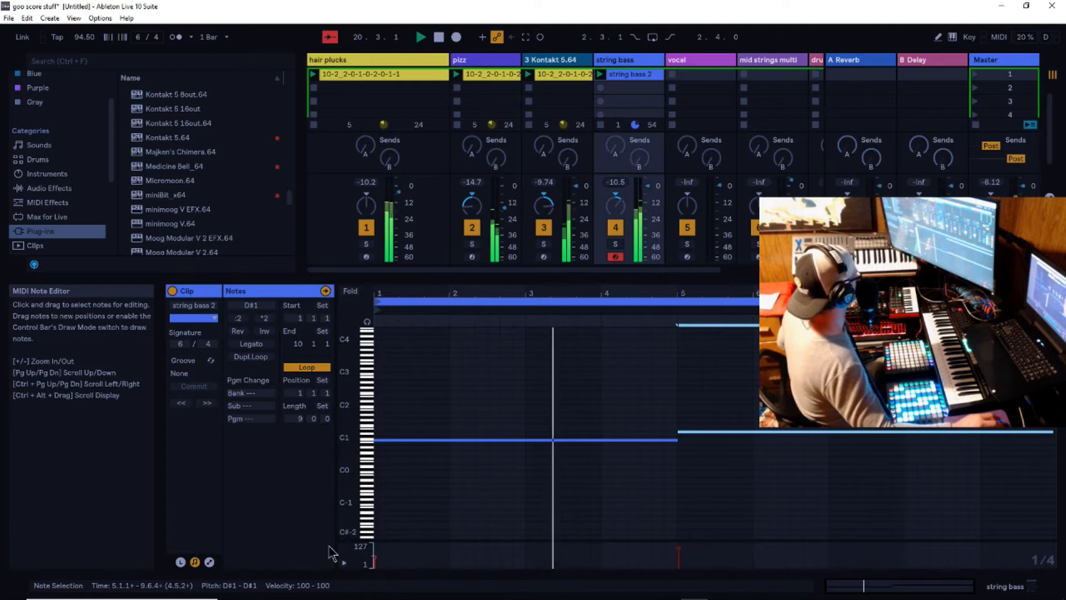
- Show the string bass clip's envelopes and choose Kontakt 5.64's Del Amount - III as the parameter
click(208, 561)
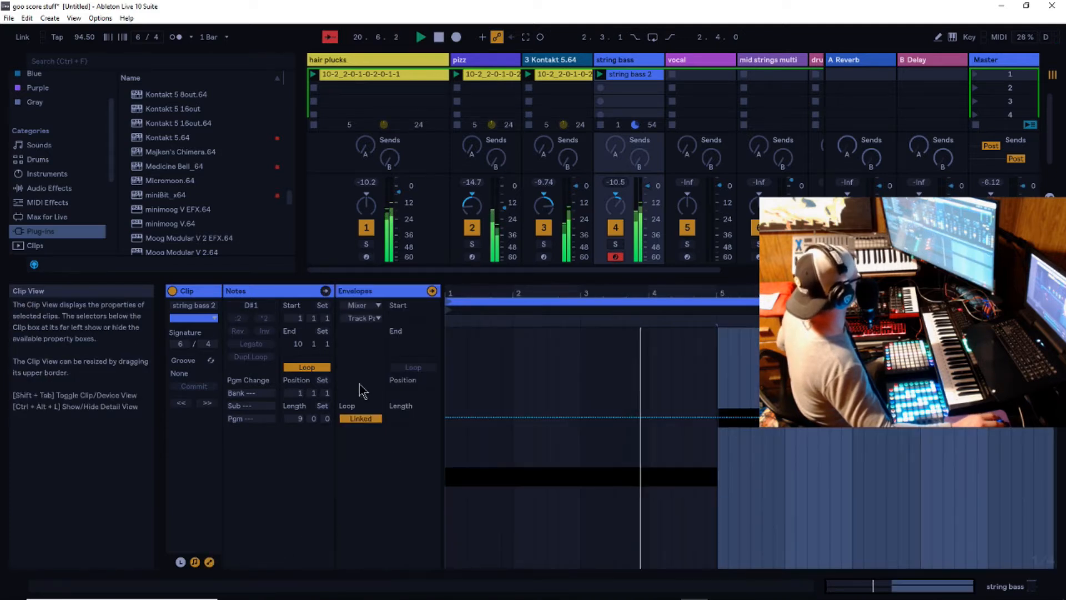
click(363, 305)
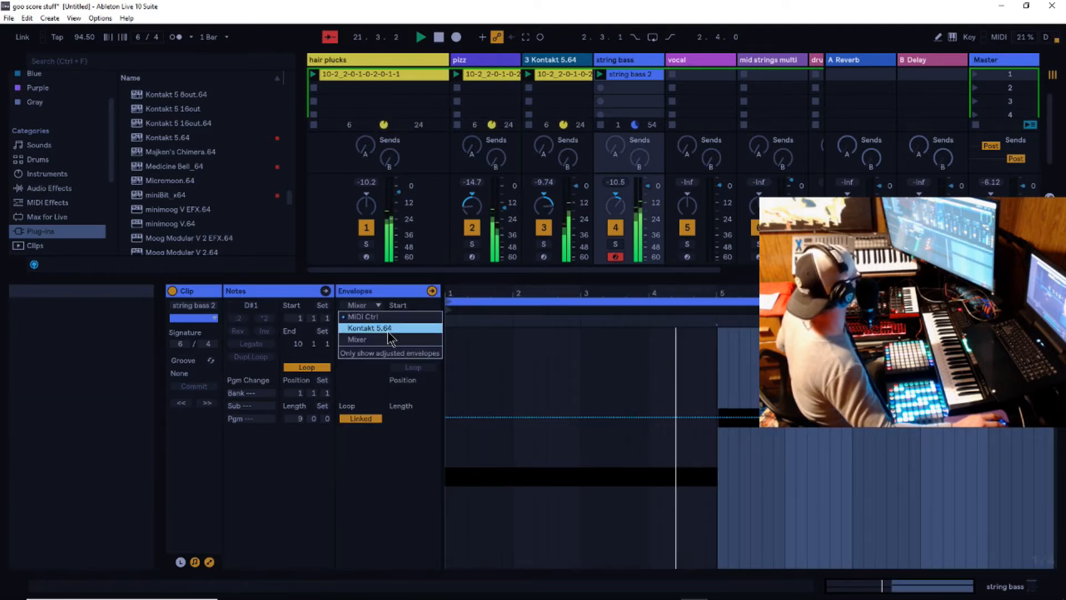
click(387, 328)
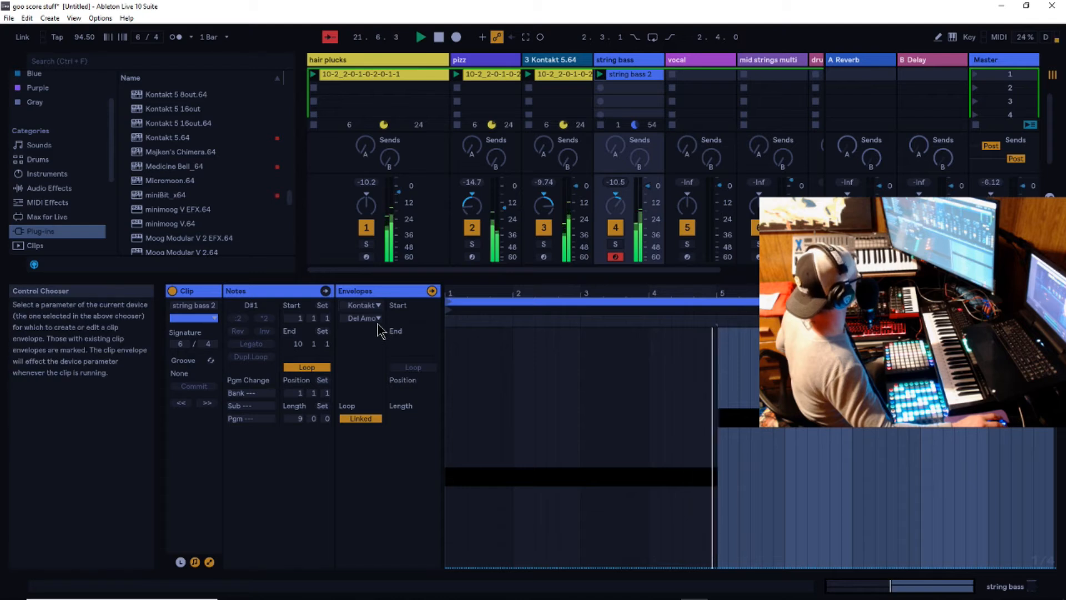
click(378, 319)
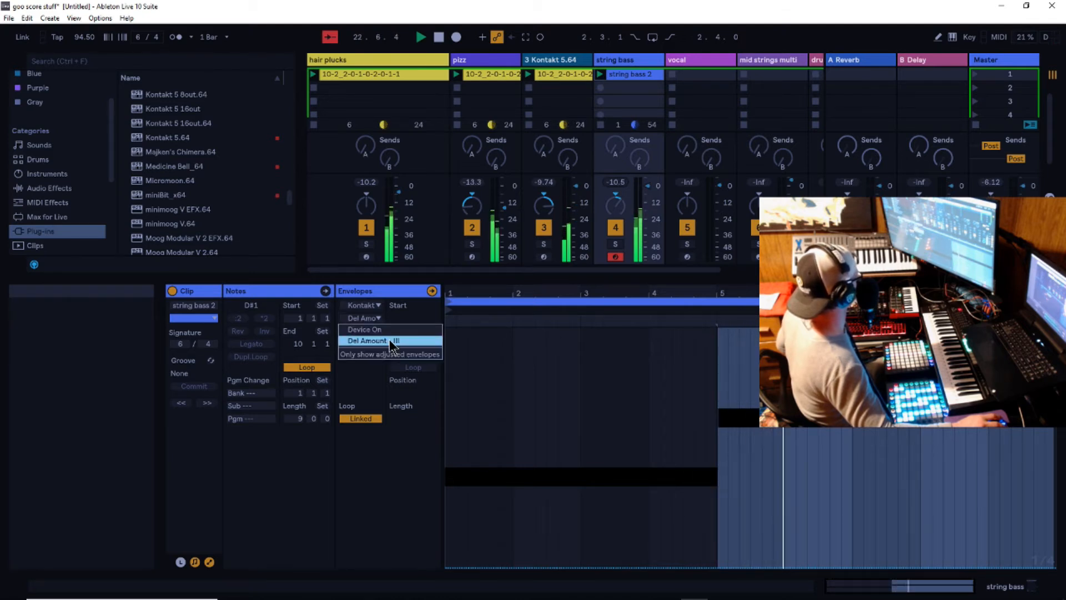
click(391, 342)
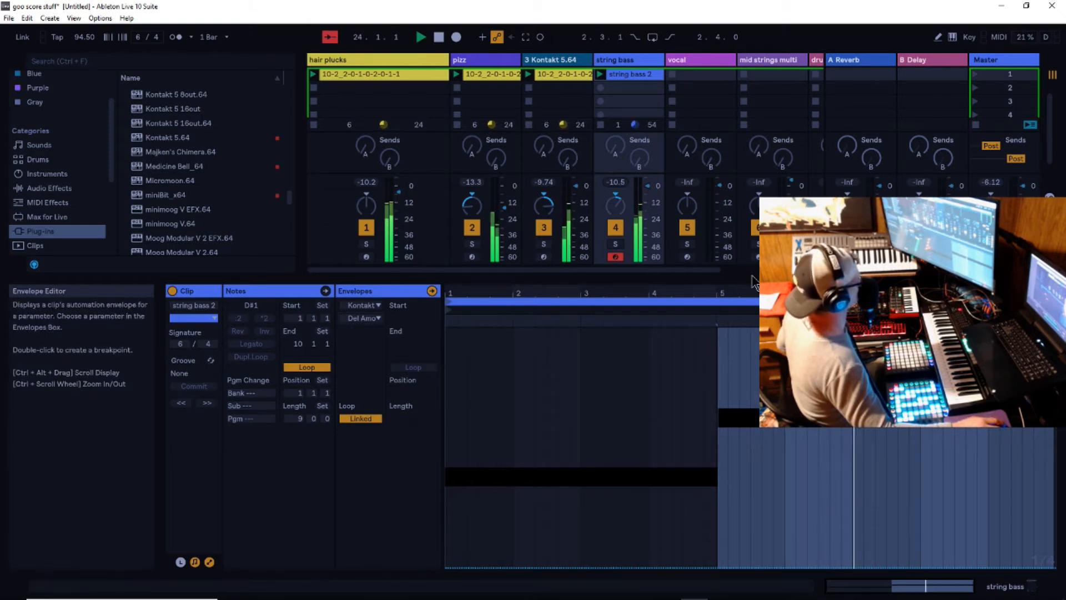
- Enlarge the envelope editor, turn on Draw Mode and draw a rising stepped Del Amount curve from bar 1 to just past bar 5
drag(755, 279, 786, 154)
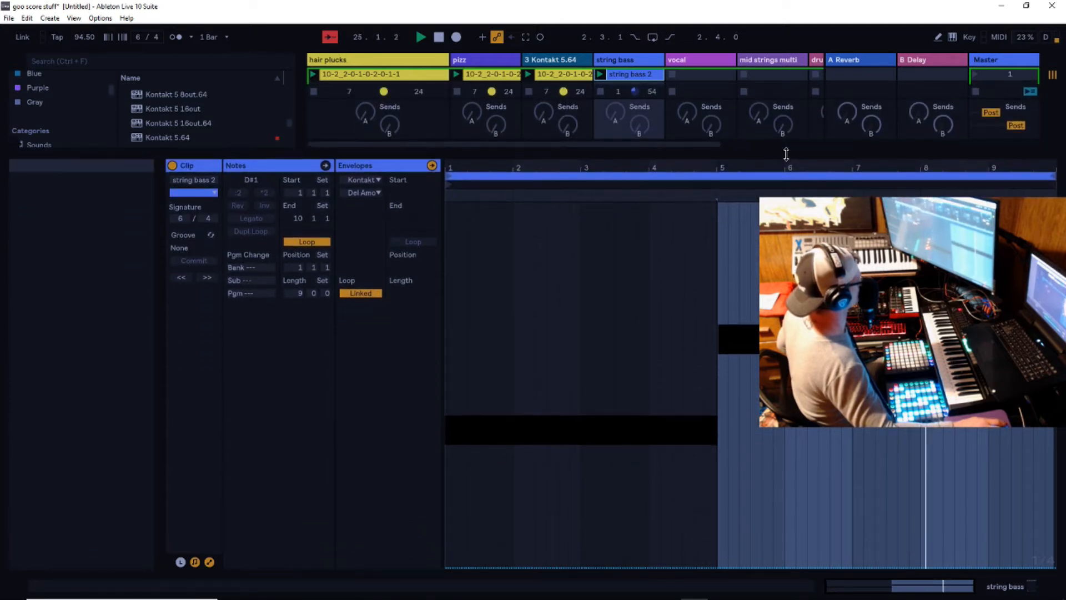
right_click(691, 391)
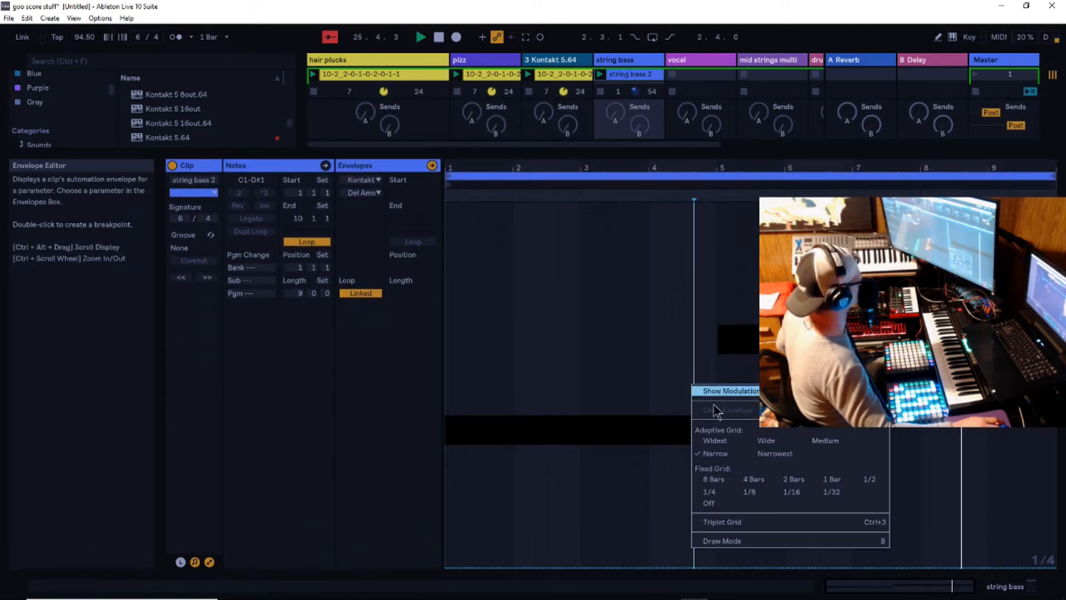
click(732, 543)
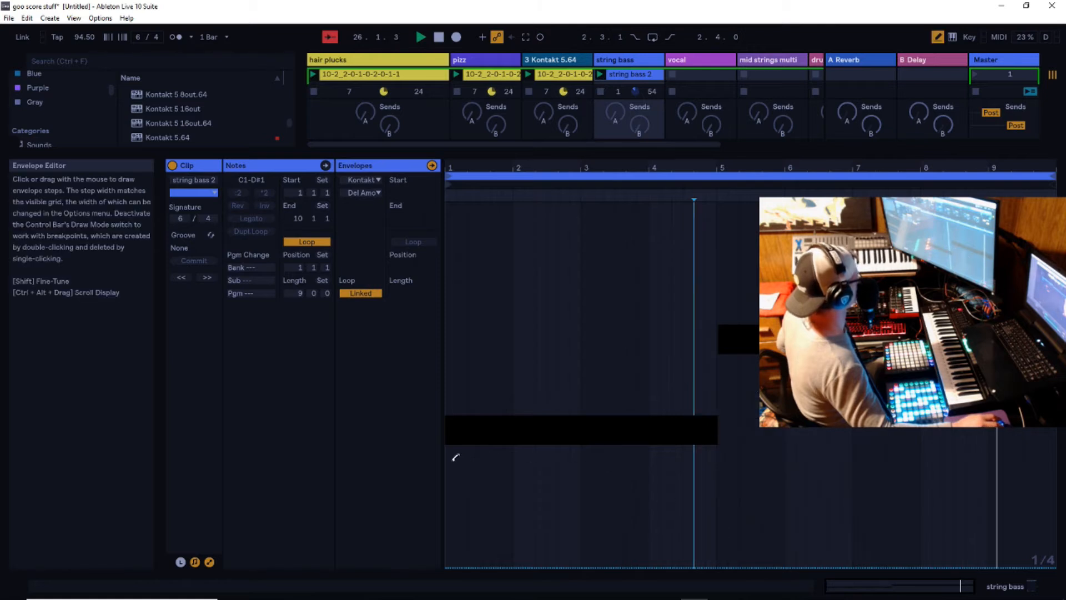
click(452, 450)
mouse_move(488, 434)
mouse_down()
mouse_move(593, 355)
mouse_move(720, 301)
mouse_up()
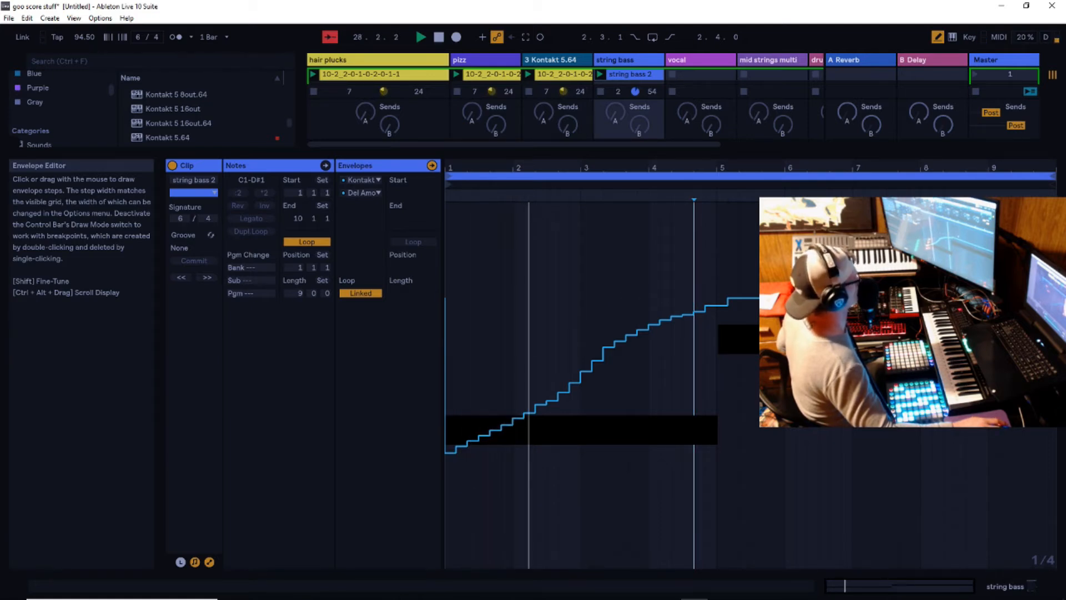
- Turn the envelope grid off and redraw the curve as a smooth rise to bar 5, a sharp drop, and a second rise
right_click(630, 314)
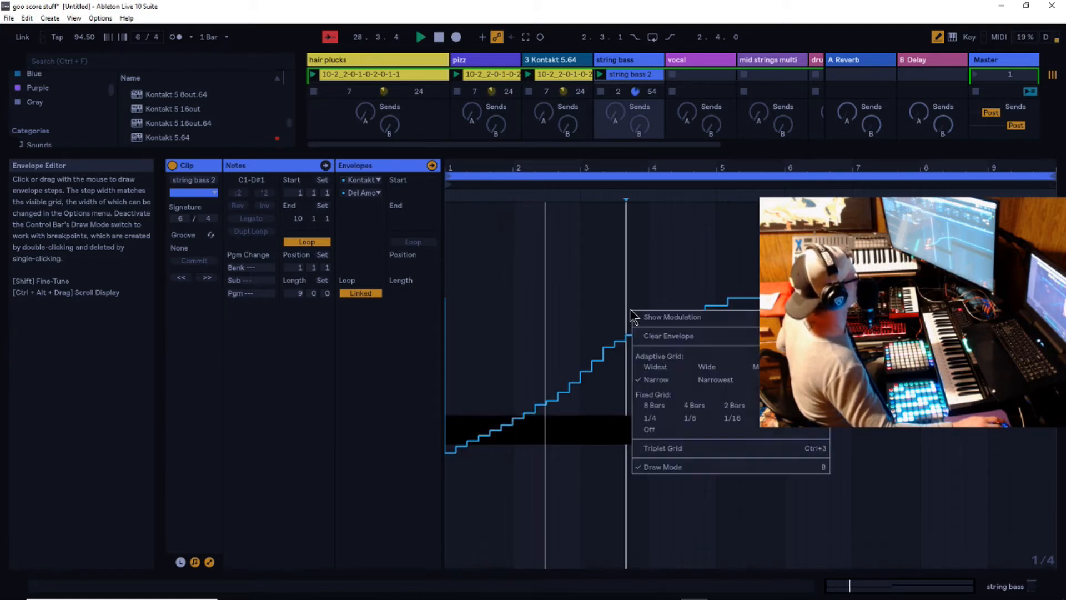
click(658, 429)
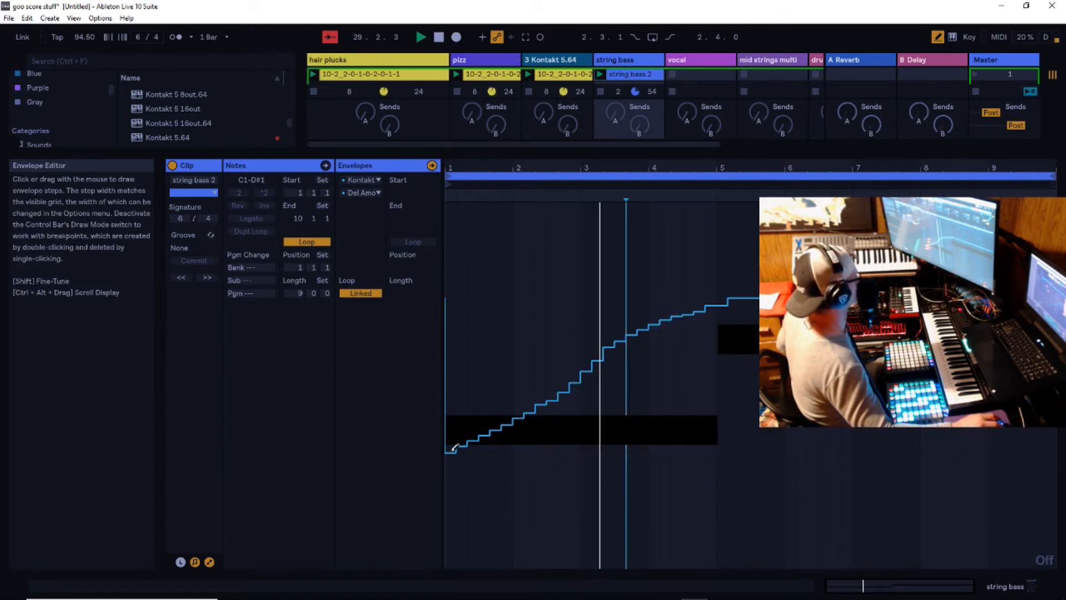
drag(452, 451, 632, 355)
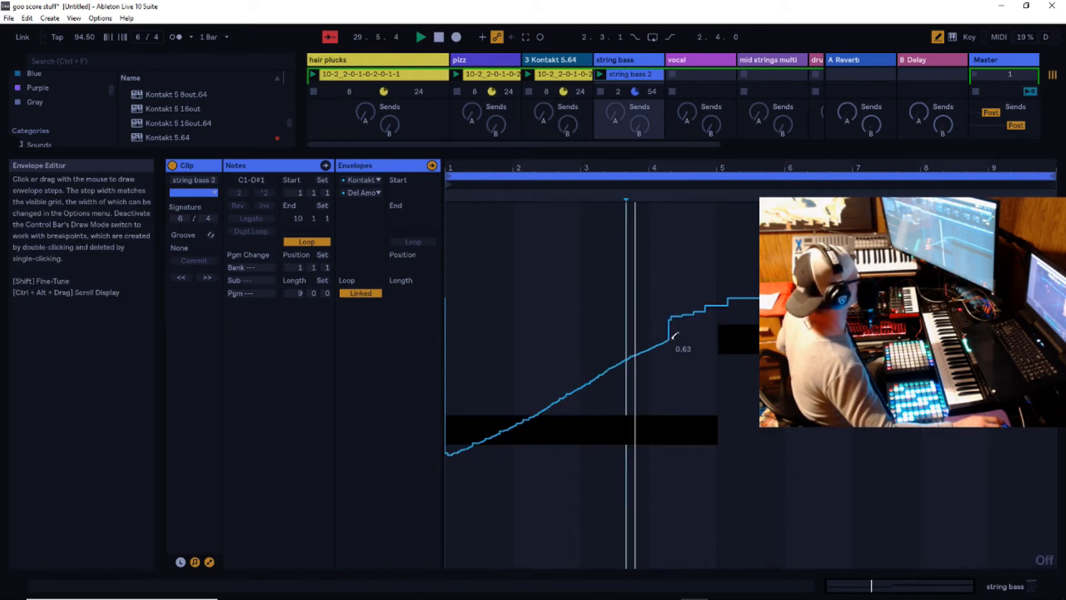
mouse_move(718, 316)
mouse_down()
mouse_move(725, 405)
mouse_move(766, 388)
mouse_up()
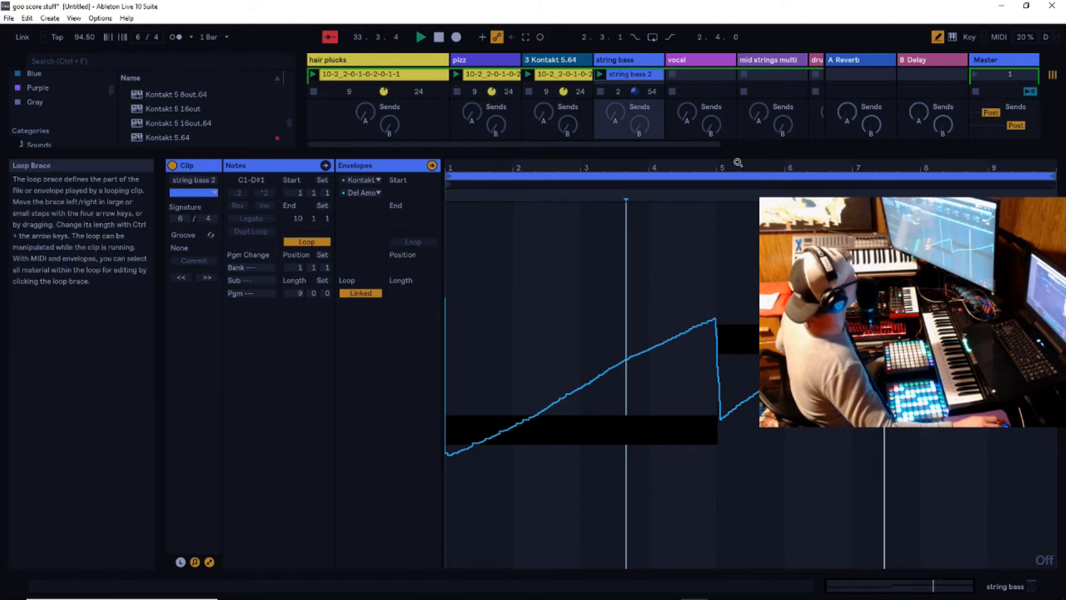
- Check the string bass track's Kontakt instrument while the Del Amount envelope plays, reopen the clip and close the plug-in window
drag(757, 151, 757, 365)
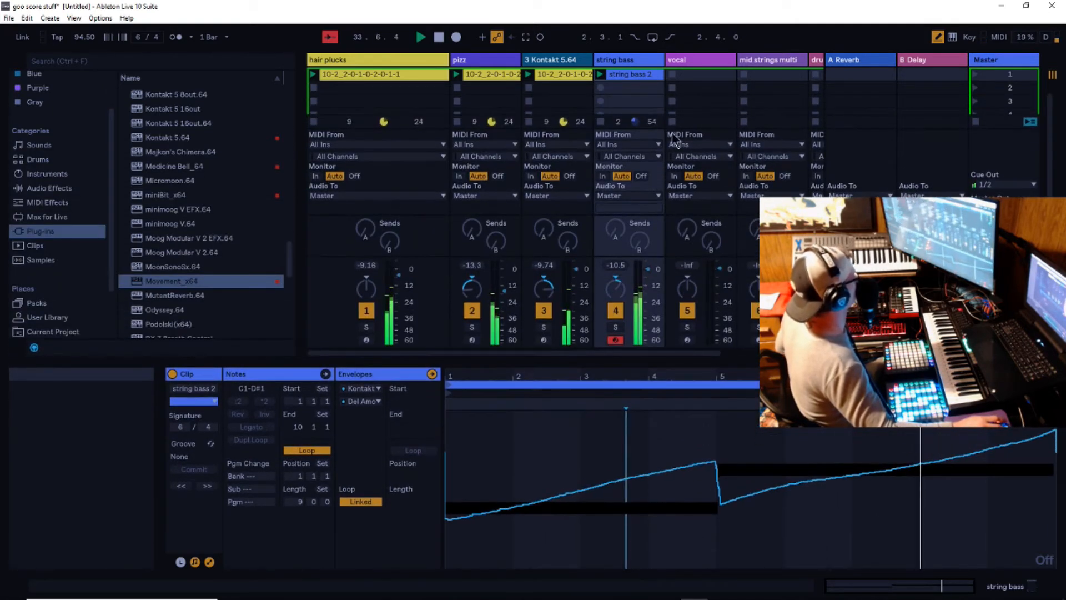
double_click(630, 62)
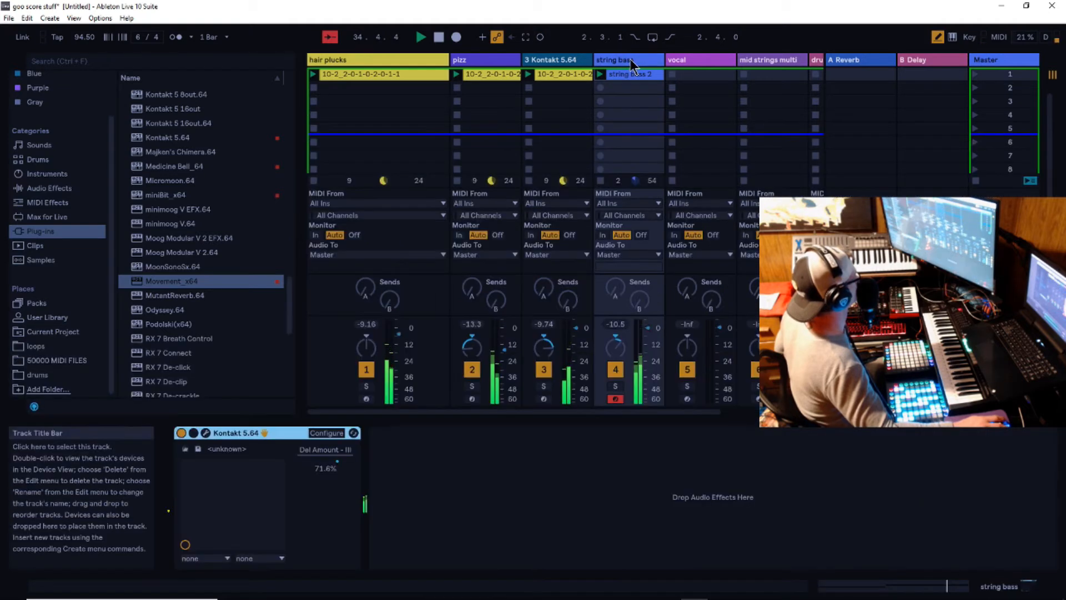
click(206, 433)
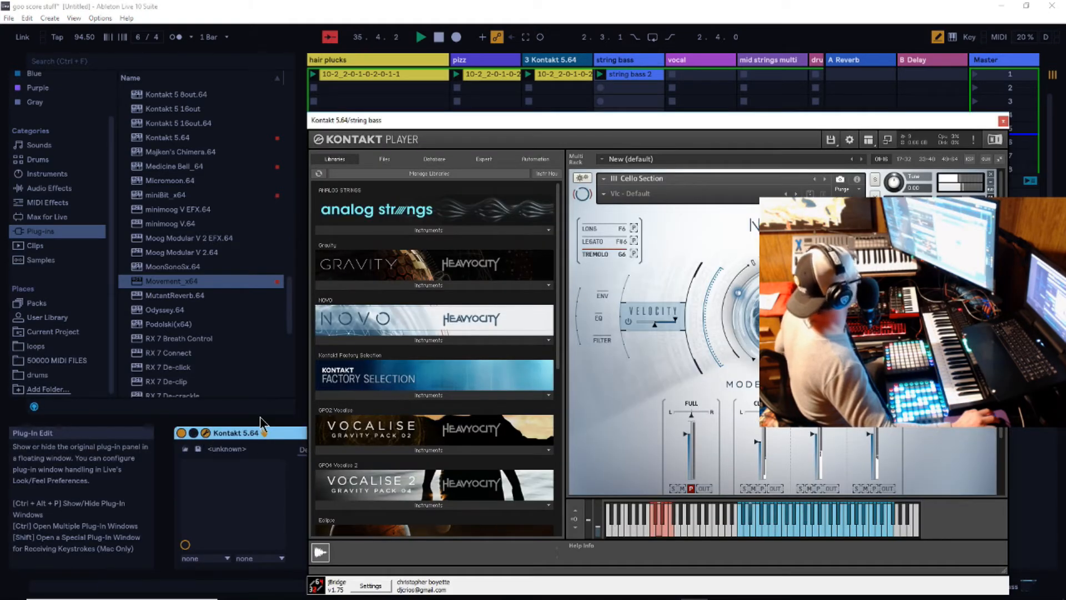
drag(706, 118, 670, 123)
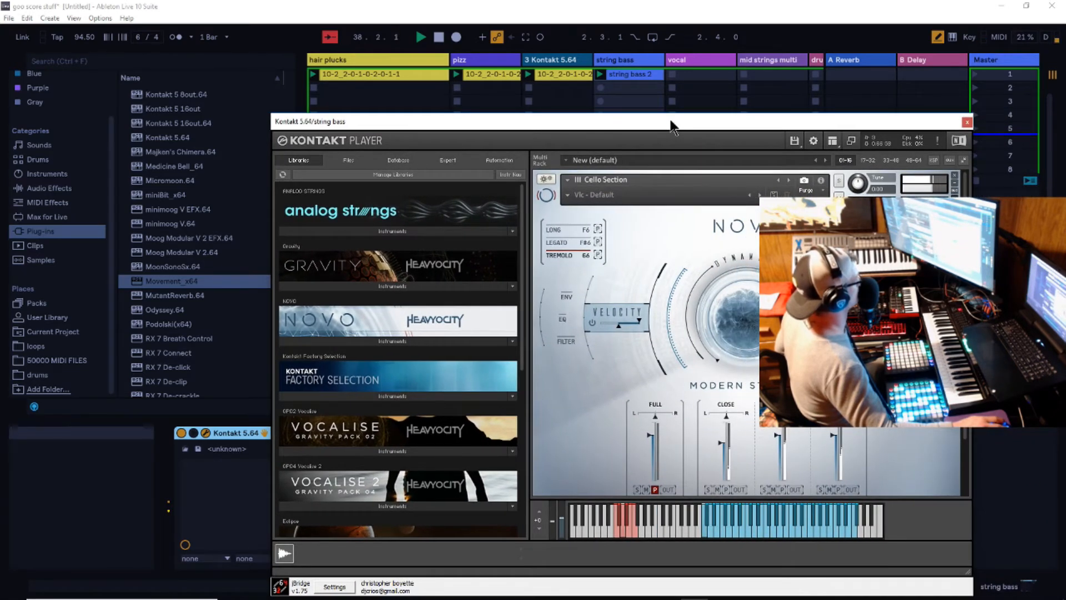
drag(672, 123, 760, 137)
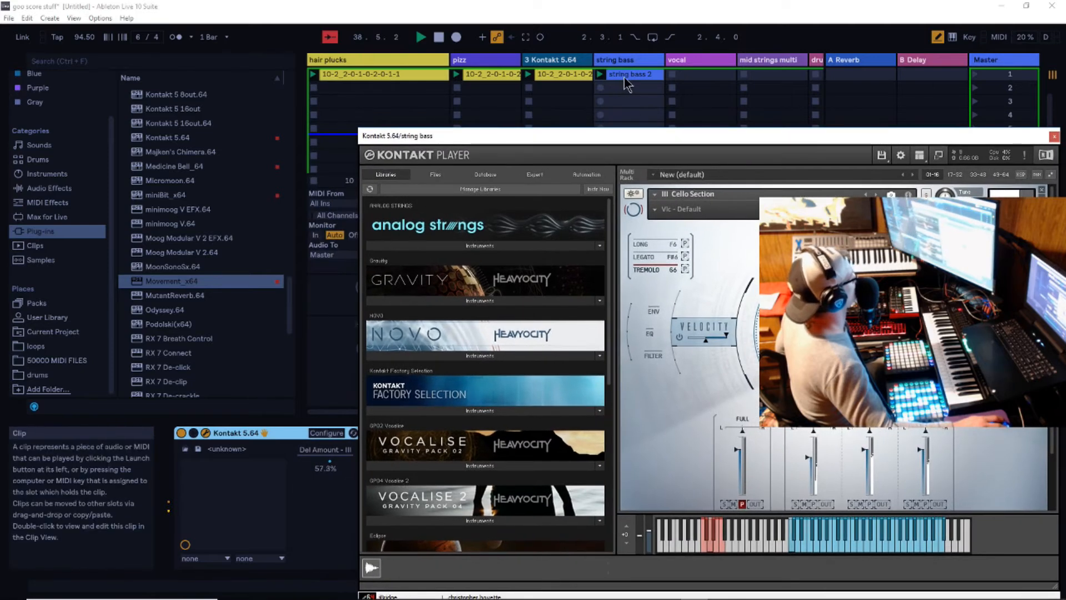
double_click(628, 82)
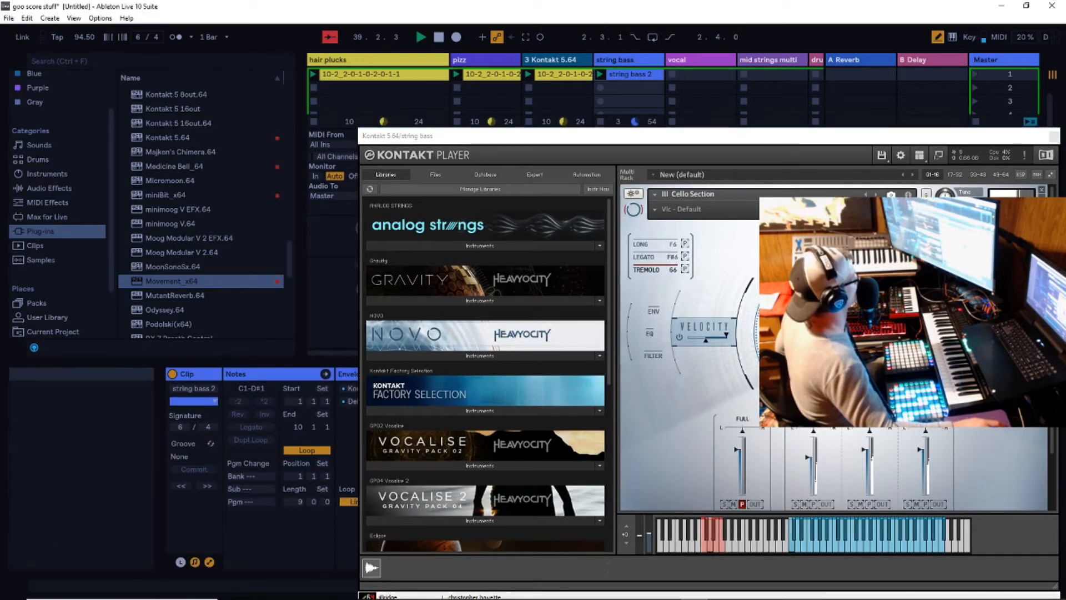
click(1053, 137)
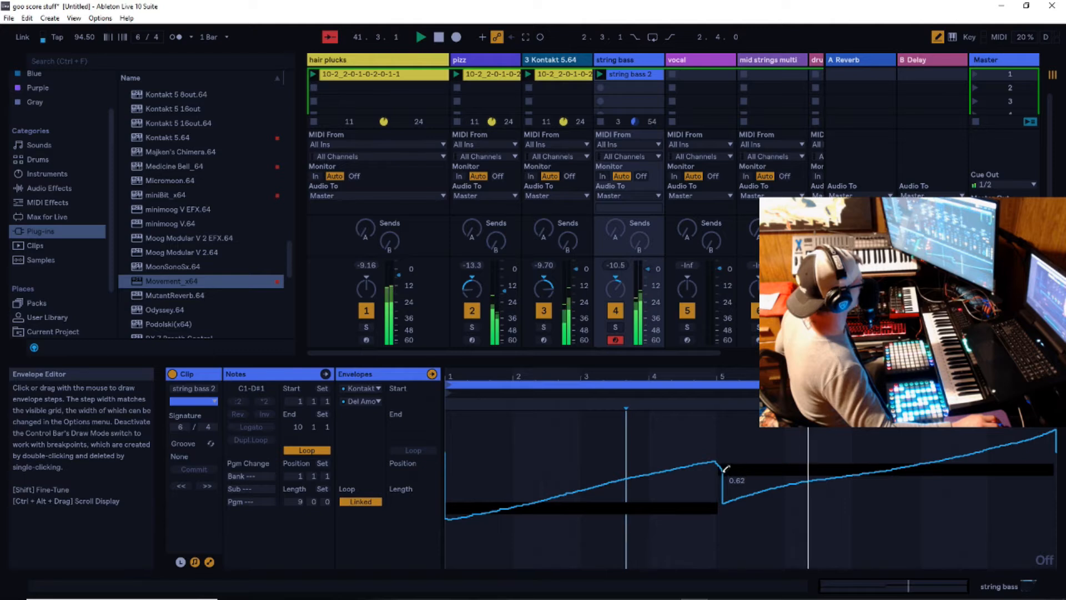
- Smooth the envelope's drop after bar 5, draw a fall at the clip's end, and turn off Draw Mode
drag(725, 468, 748, 492)
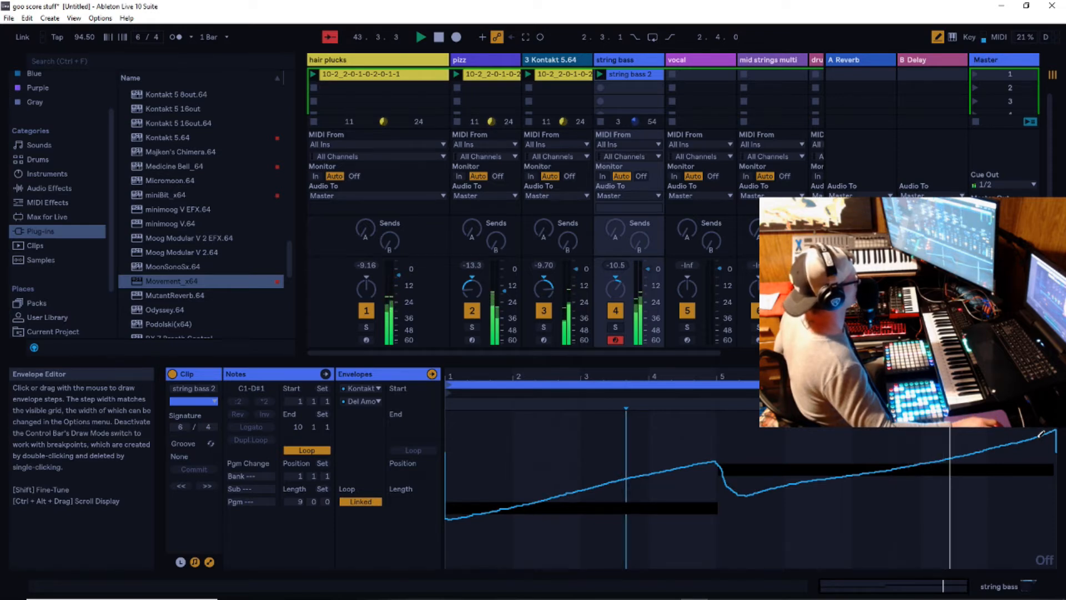
drag(1043, 435, 1058, 487)
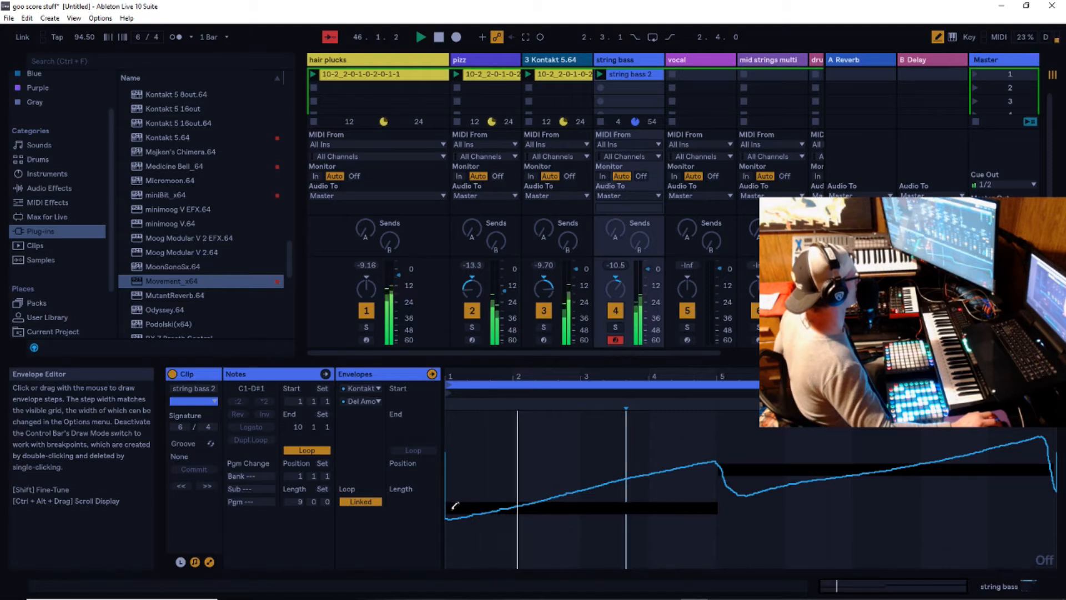
right_click(499, 491)
click(519, 478)
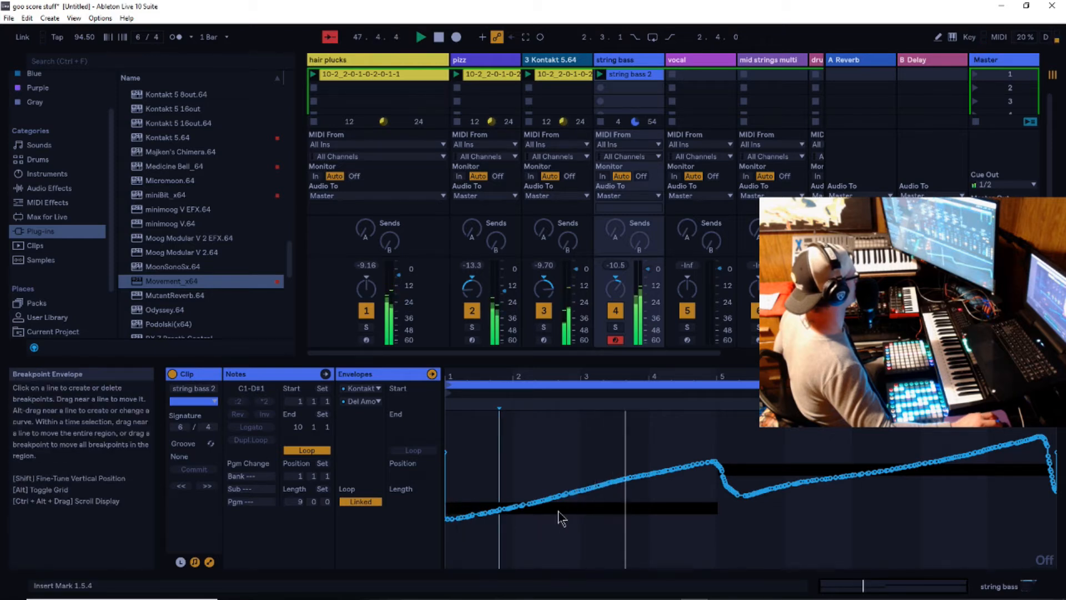
- Hide the clip's envelopes, place its first note on C1 starting at bar 1, and stop playback
click(210, 562)
click(387, 526)
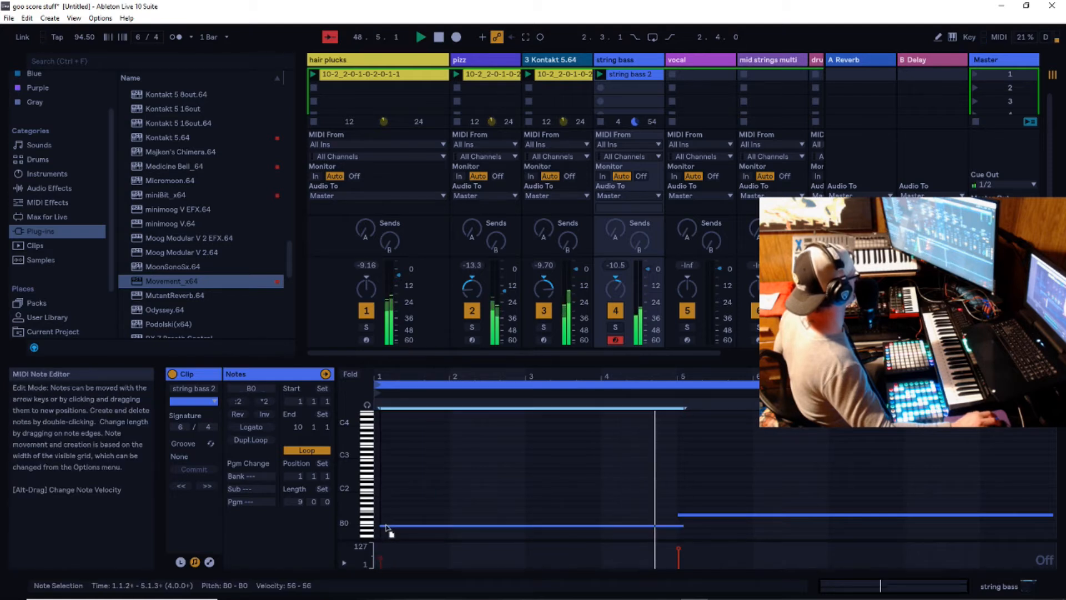
drag(387, 525, 374, 550)
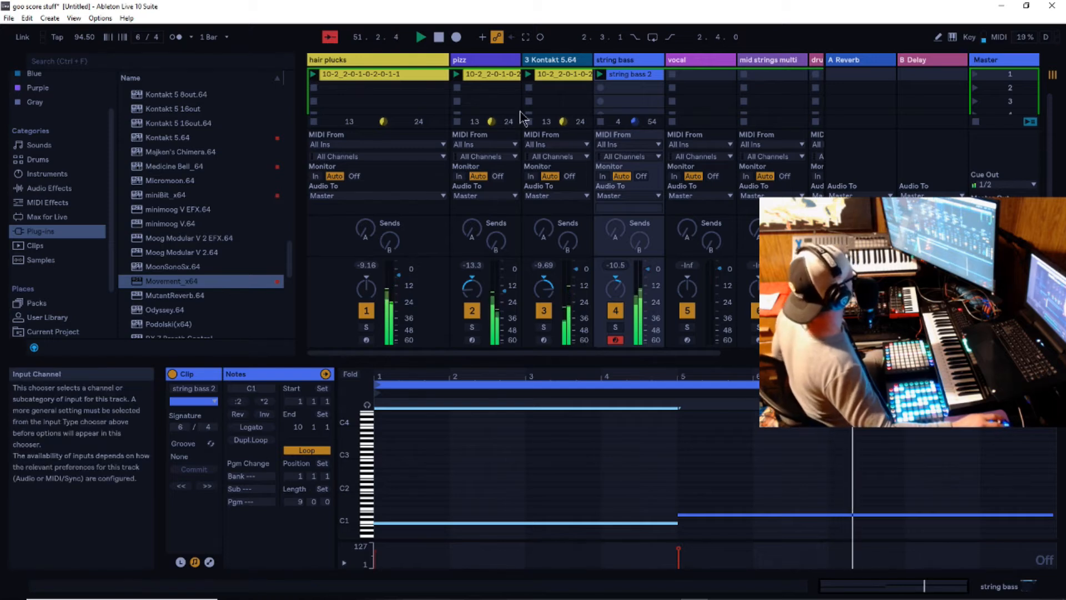
click(439, 39)
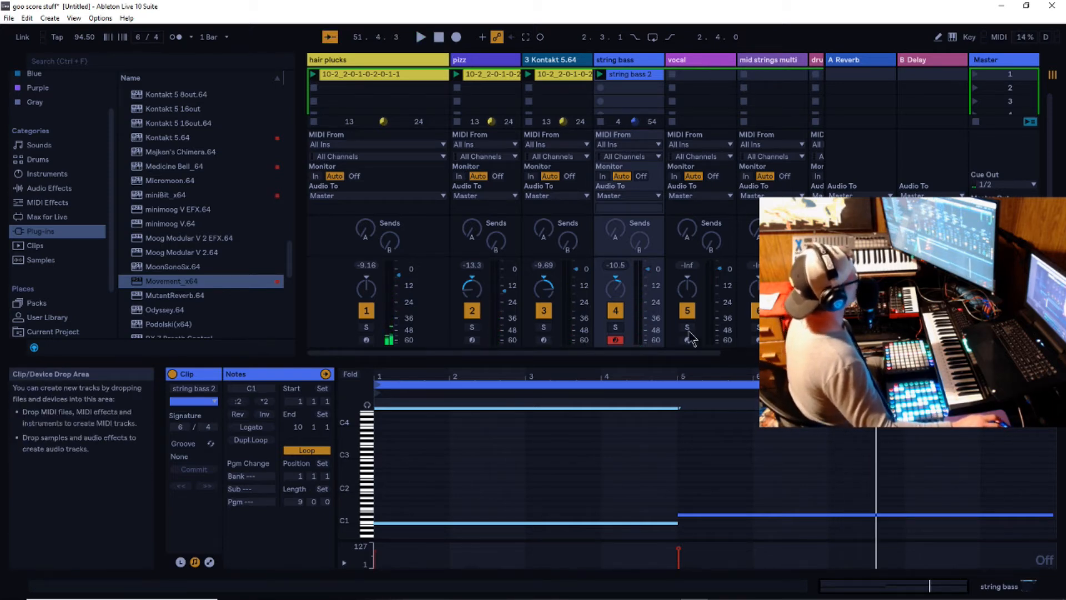
drag(682, 356, 746, 364)
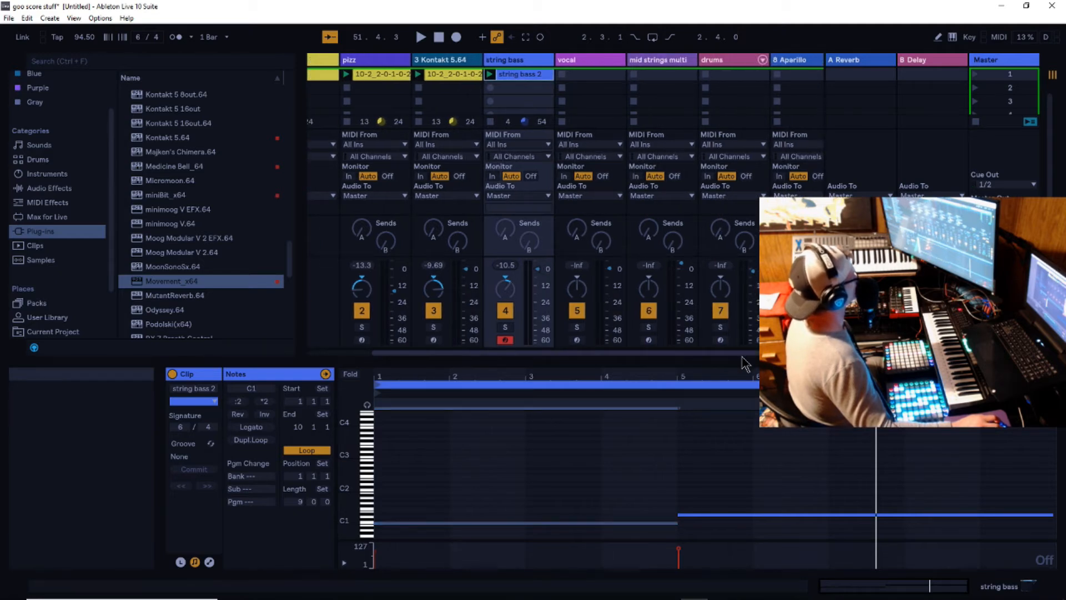
- Move the vocal track to the far side of the drums track, just before the Aparillo track
click(585, 59)
drag(775, 64, 777, 66)
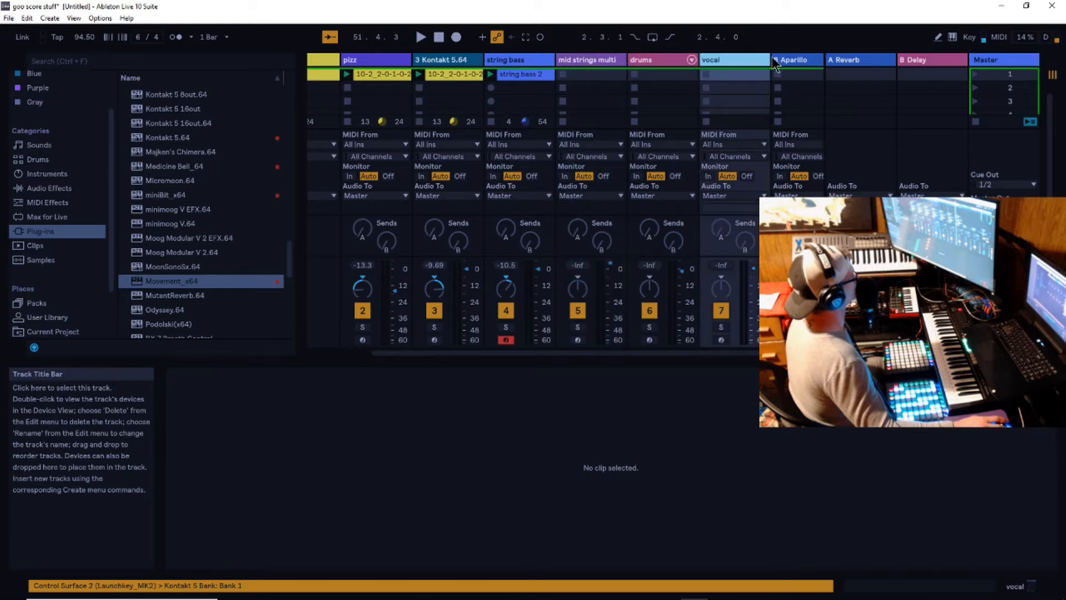
click(655, 61)
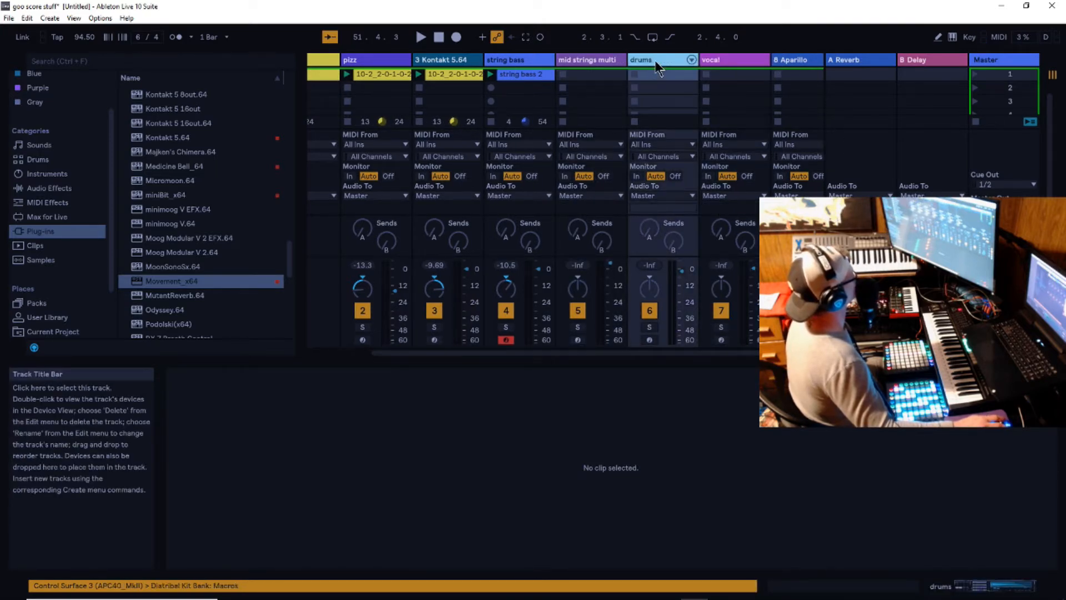
- Open the Kontakt instrument on the mid strings multi track and arm that track for recording
click(594, 59)
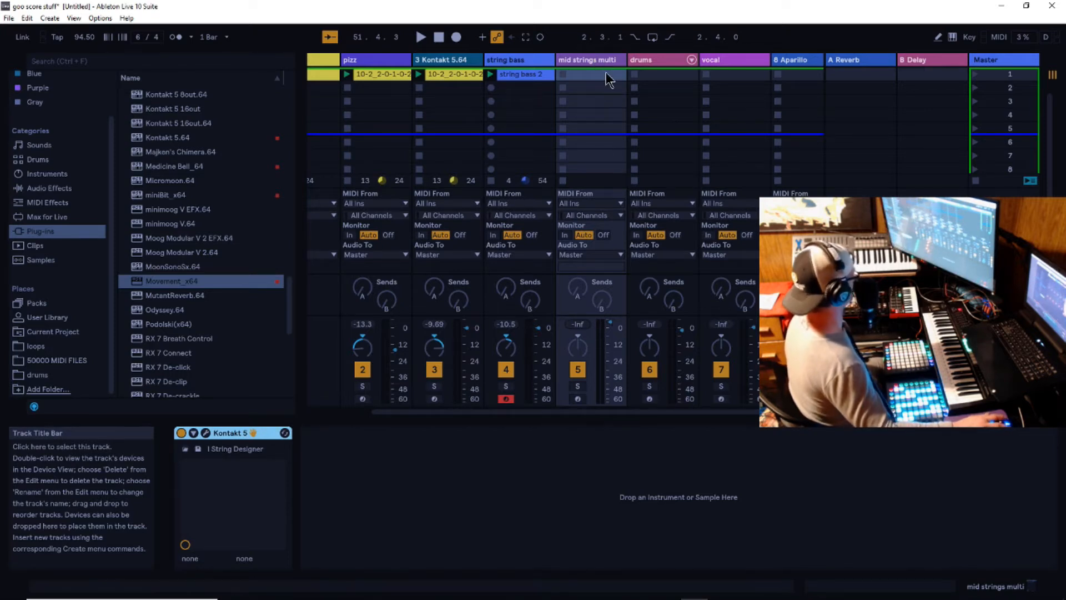
click(205, 433)
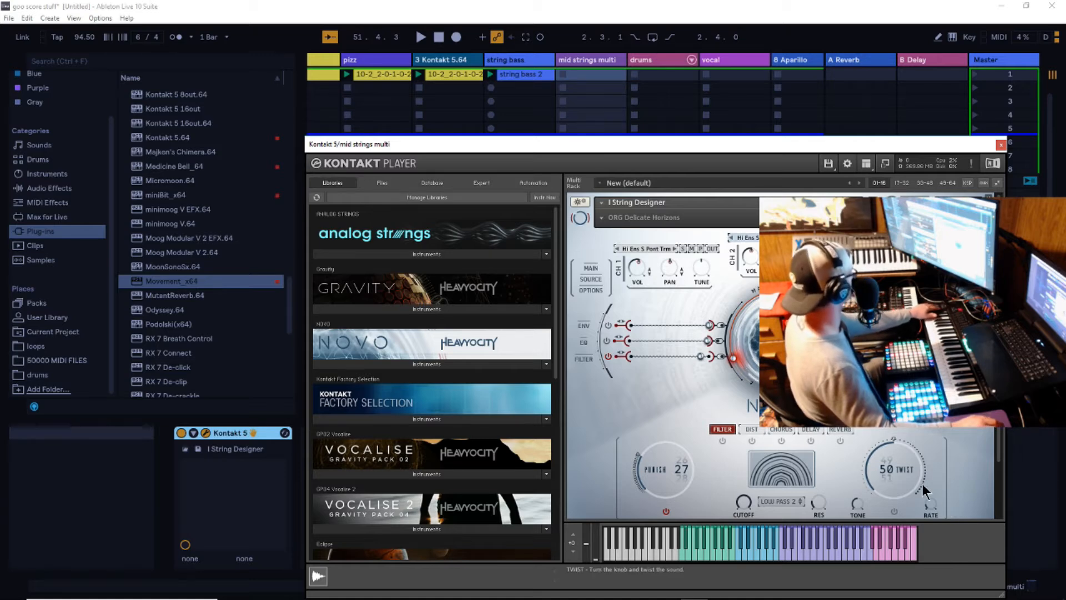
drag(721, 143, 1044, 383)
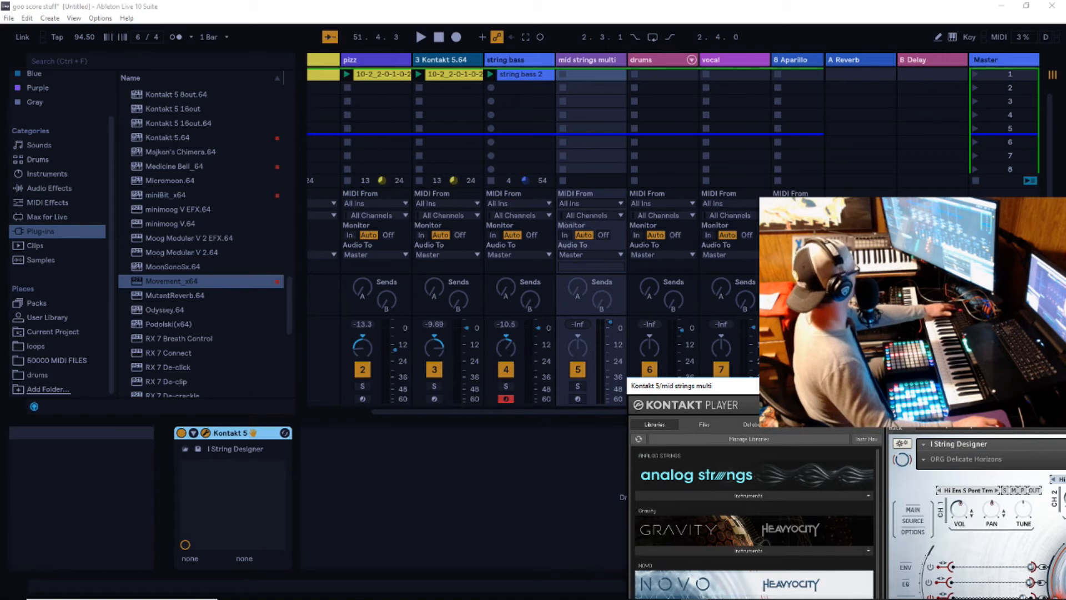
click(650, 60)
click(577, 399)
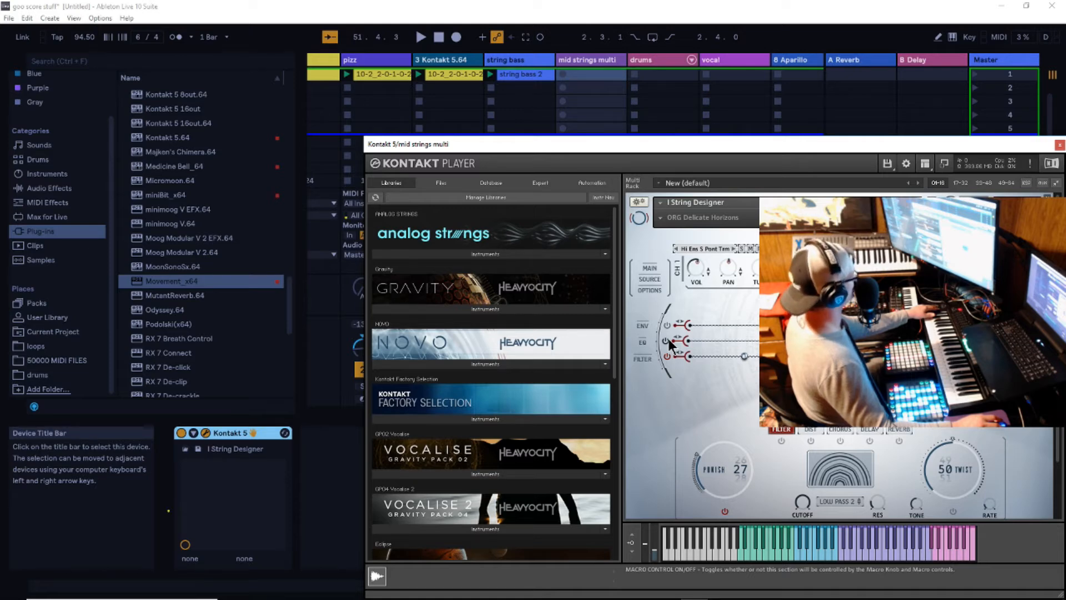
drag(847, 145, 814, 167)
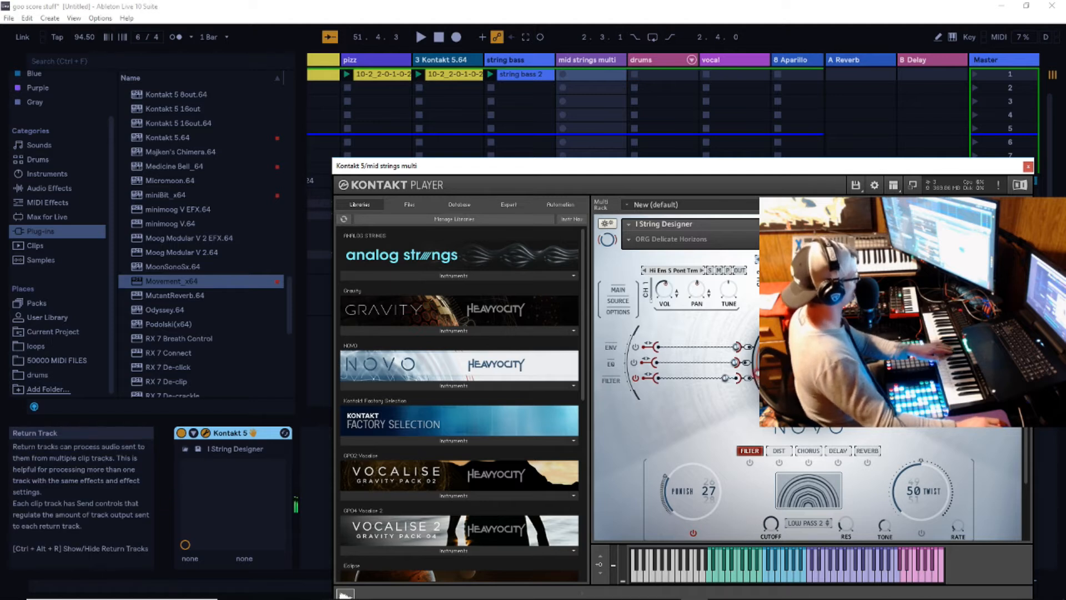
- Examine the String Designer's Cycle, macro sequencer and Main pages, ending on the Source page
click(1000, 300)
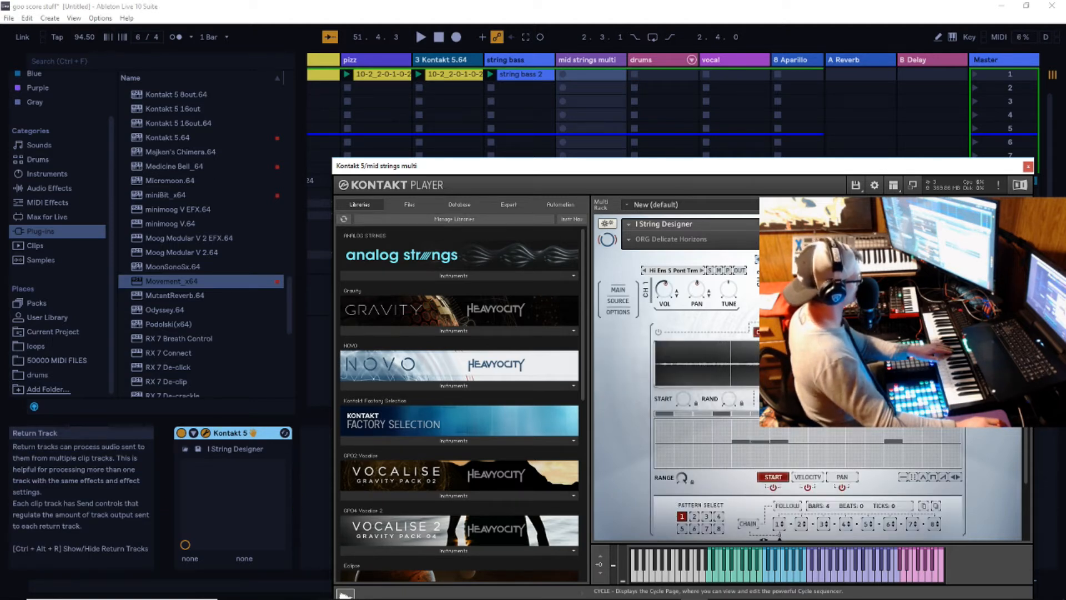
click(1000, 312)
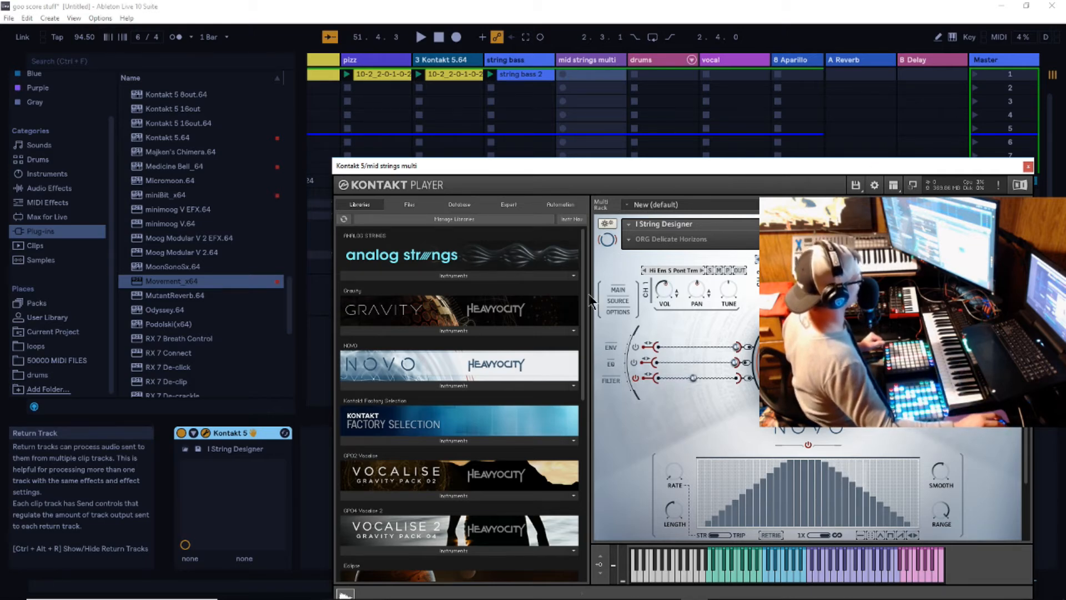
click(616, 289)
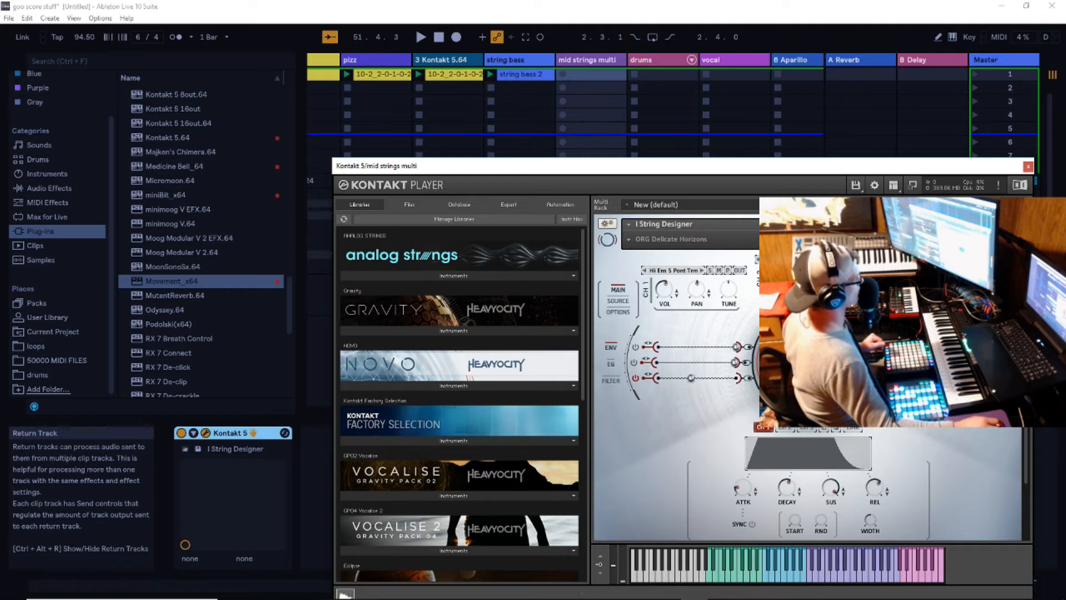
click(620, 302)
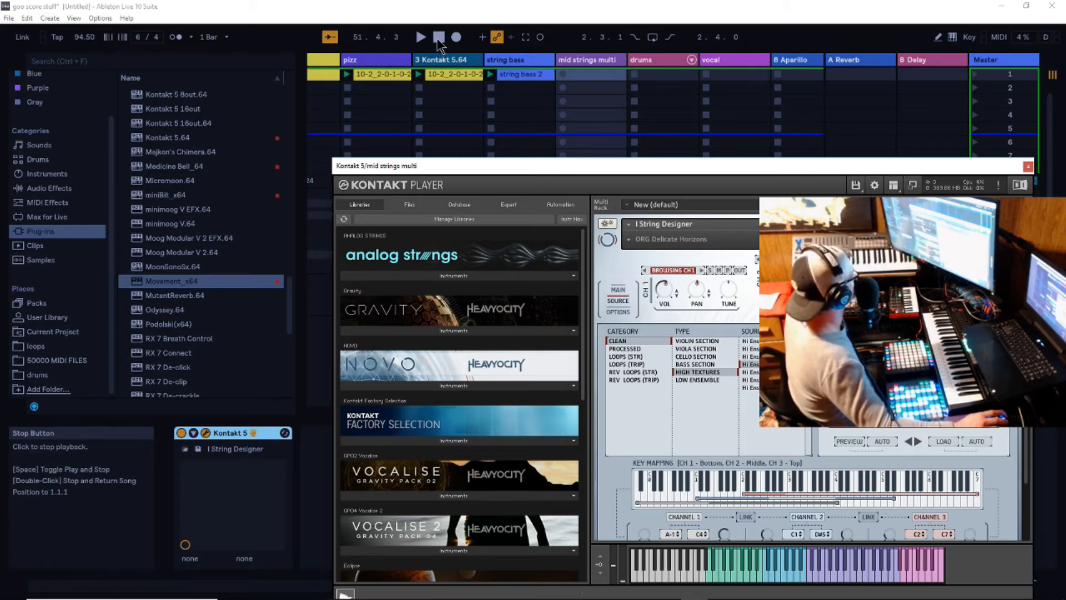
- Reposition the Kontakt window so the clip slots stay visible above it and start playback
drag(729, 165, 667, 182)
drag(792, 184, 840, 199)
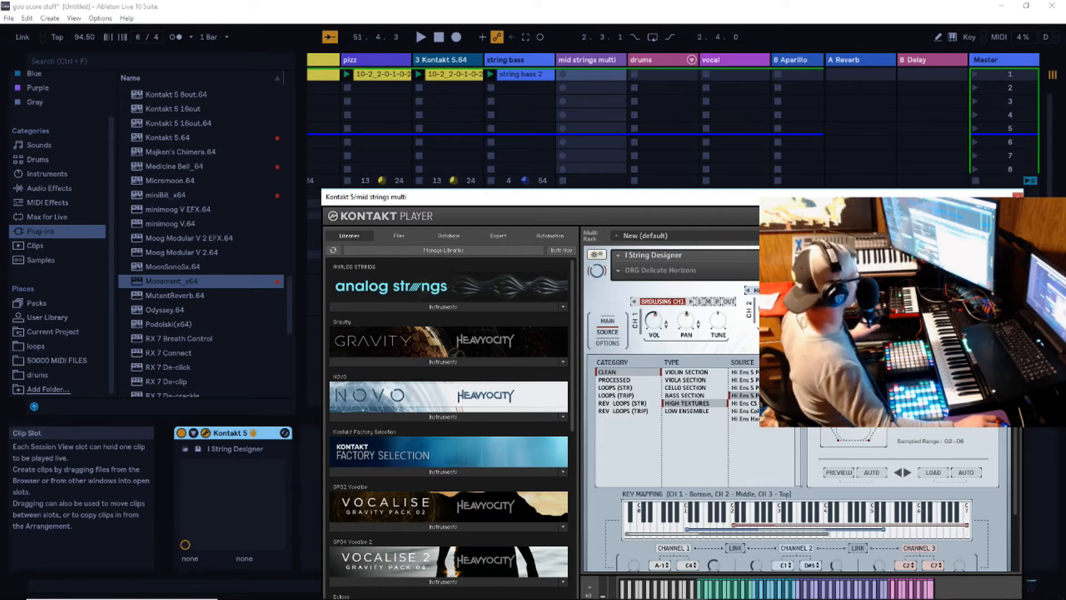
drag(839, 198, 806, 150)
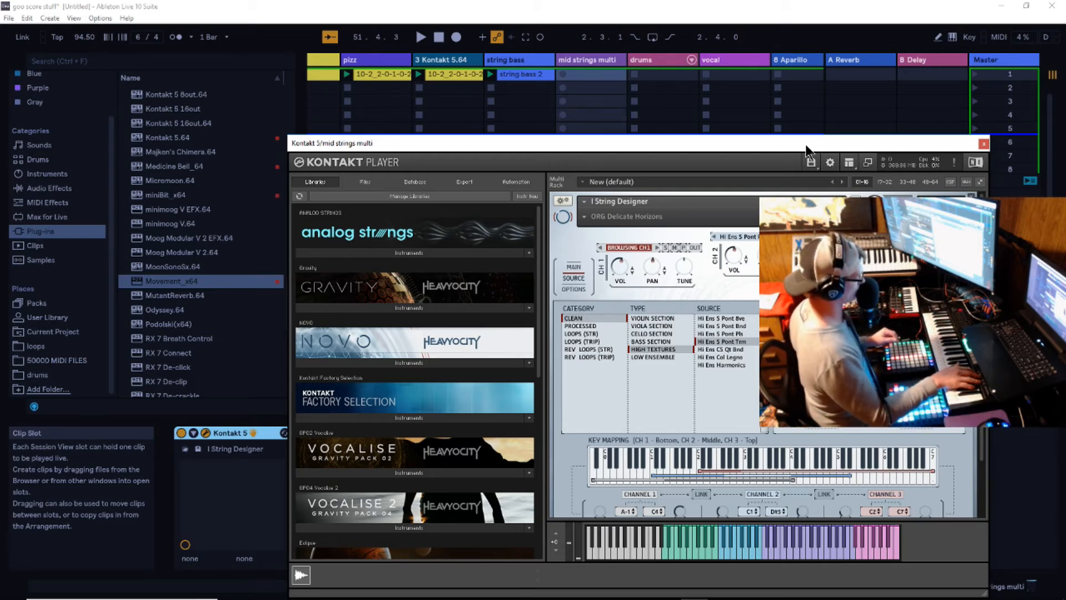
key(space)
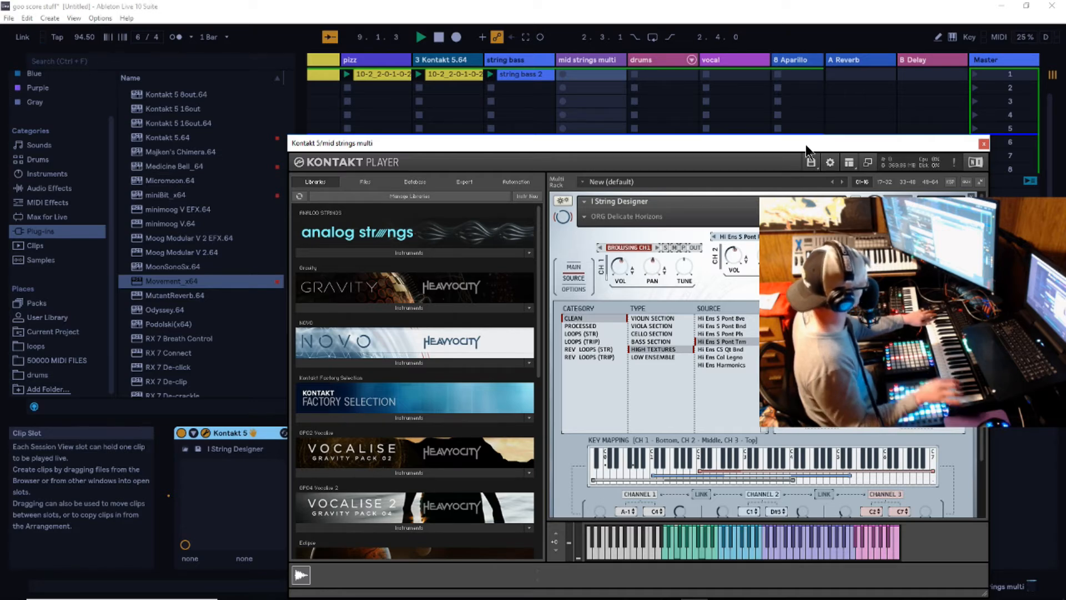
- Change channel 1's source to Hi Ens Col Legno, adjust its volume and lower the volume of channel 2
drag(619, 272, 618, 259)
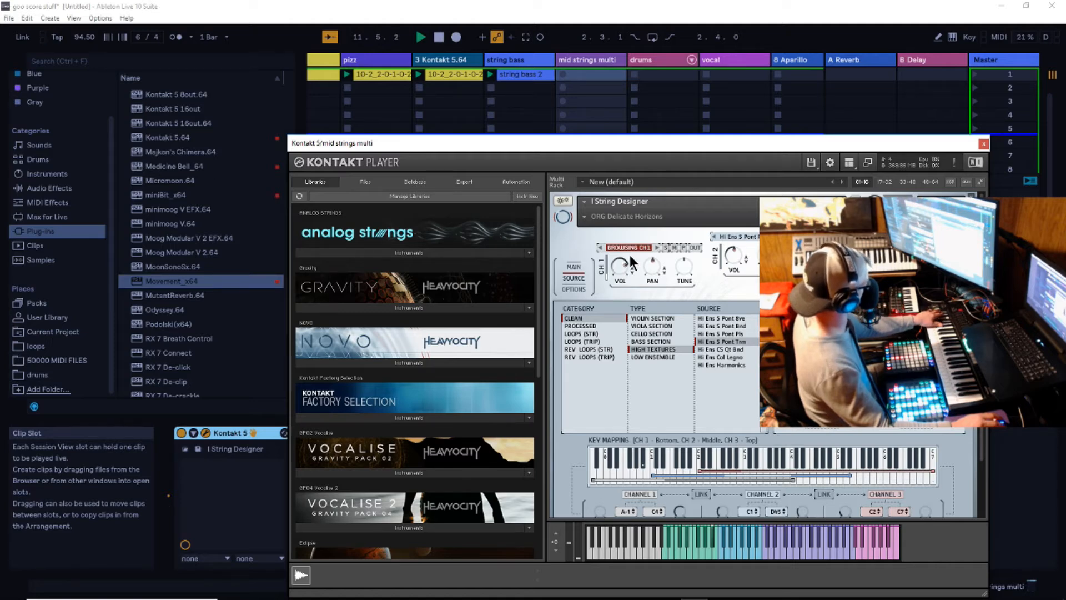
click(659, 249)
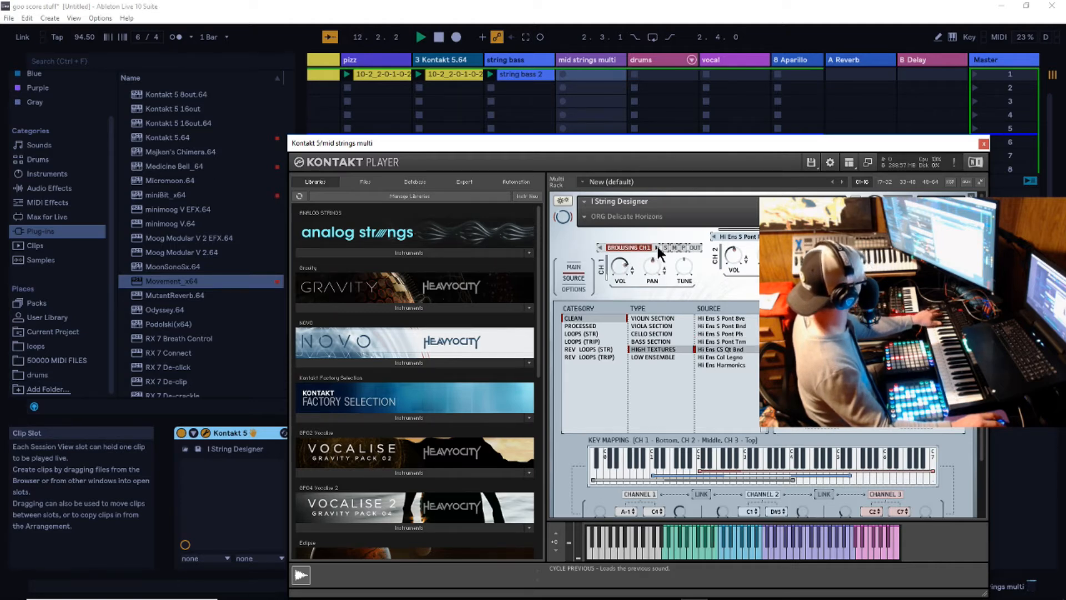
click(658, 249)
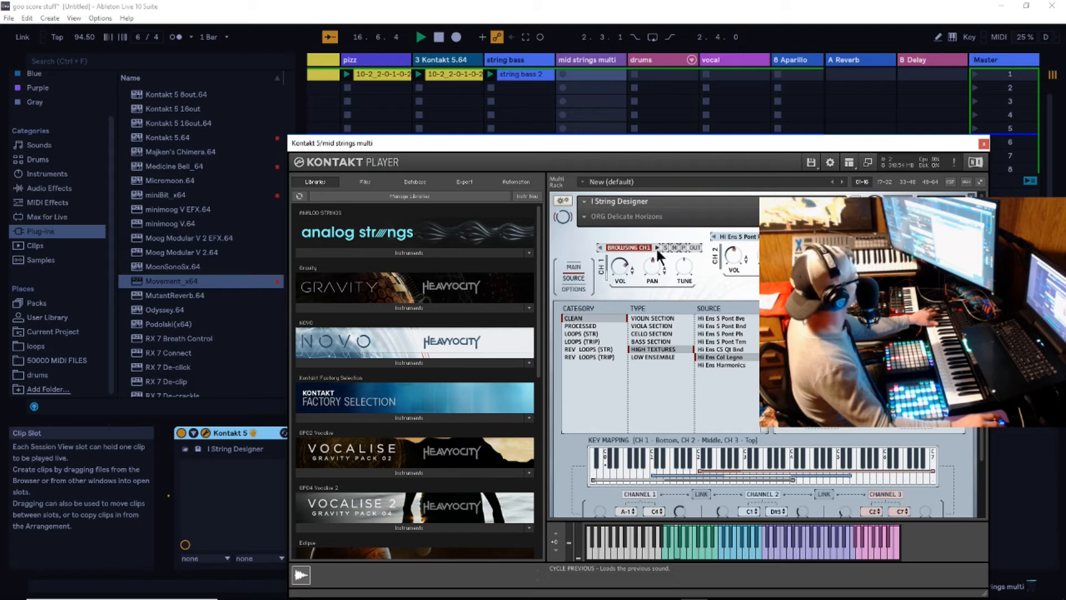
drag(615, 268, 620, 263)
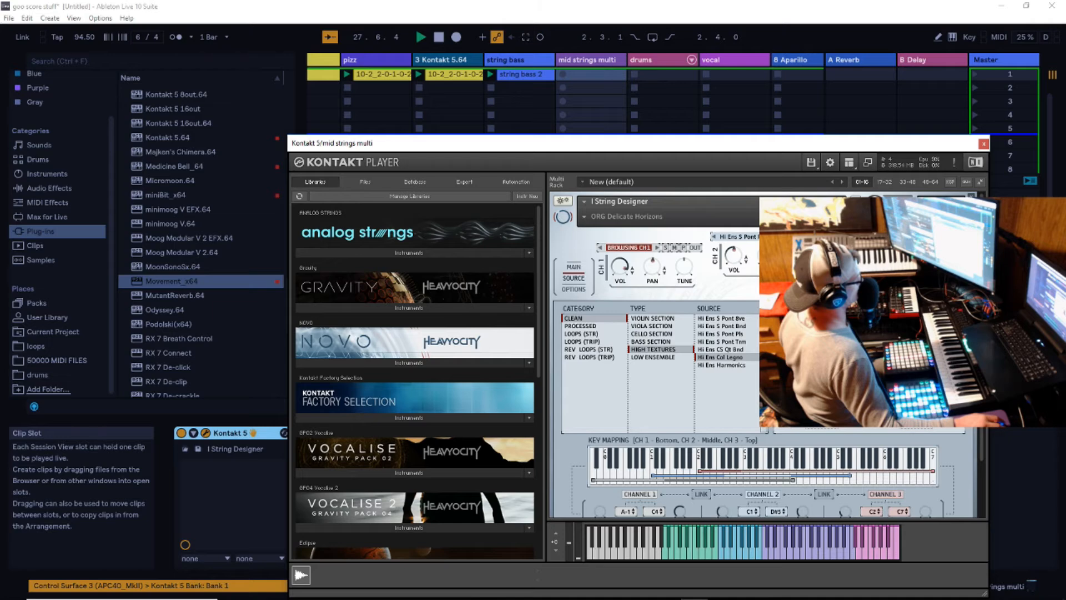
drag(731, 255, 737, 264)
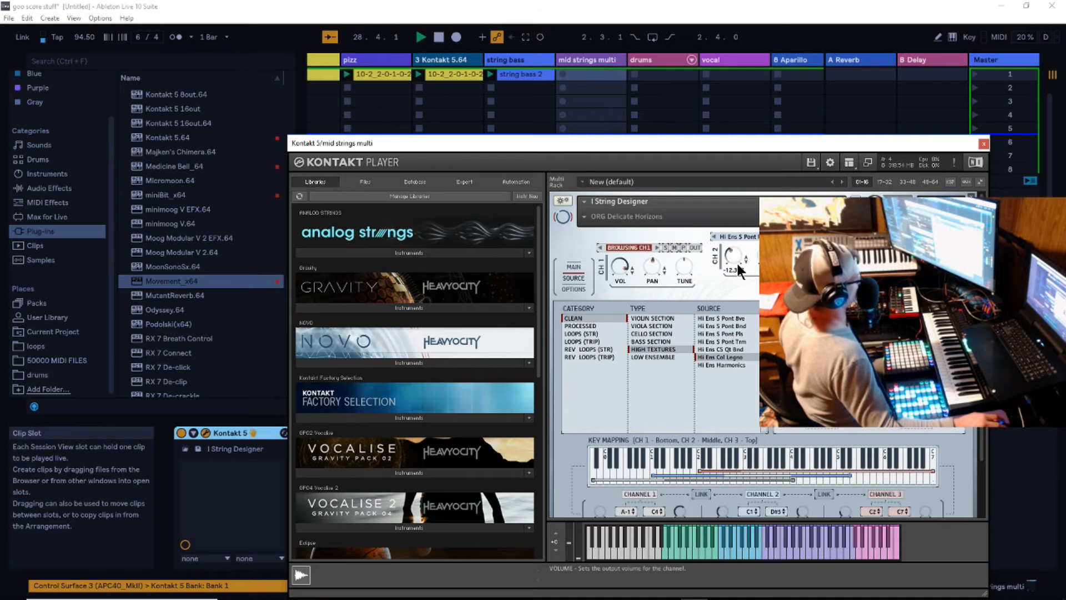
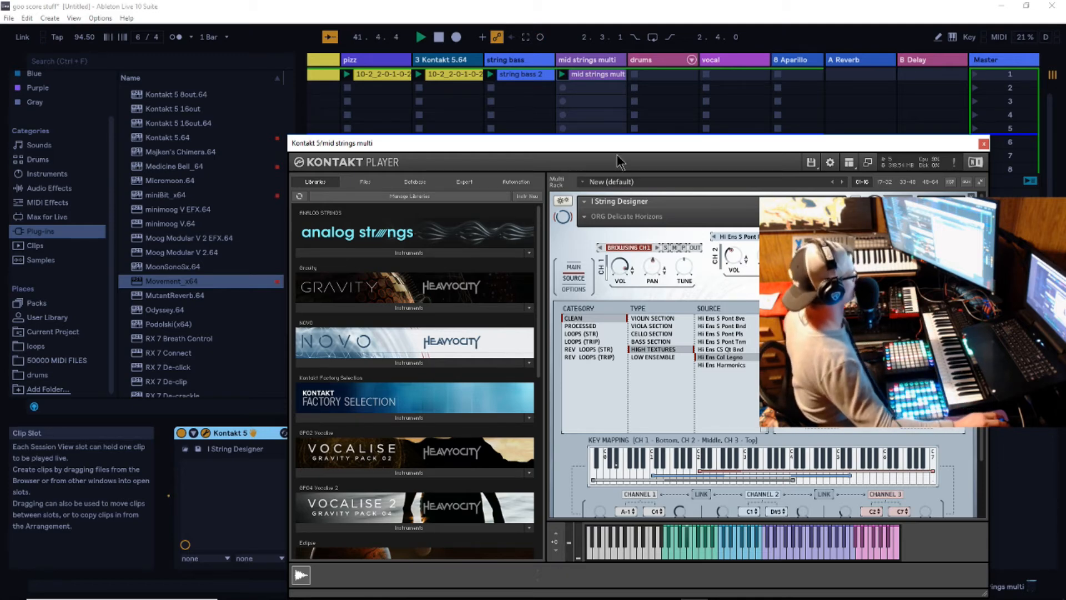
- Open the mid strings multi clip's notes and raise the velocities of the first two low notes
click(587, 77)
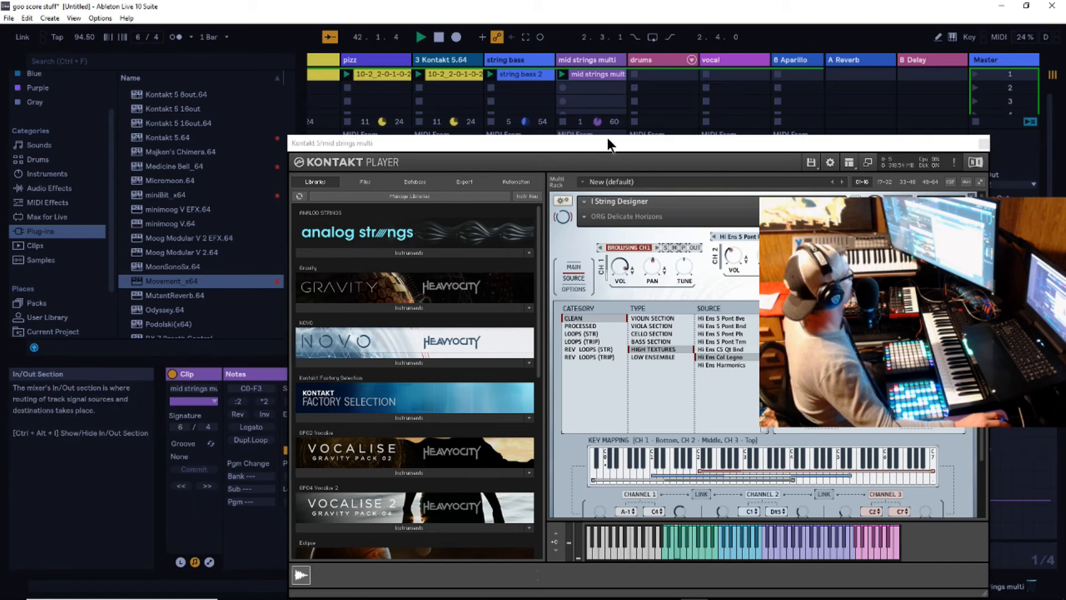
drag(611, 143, 869, 129)
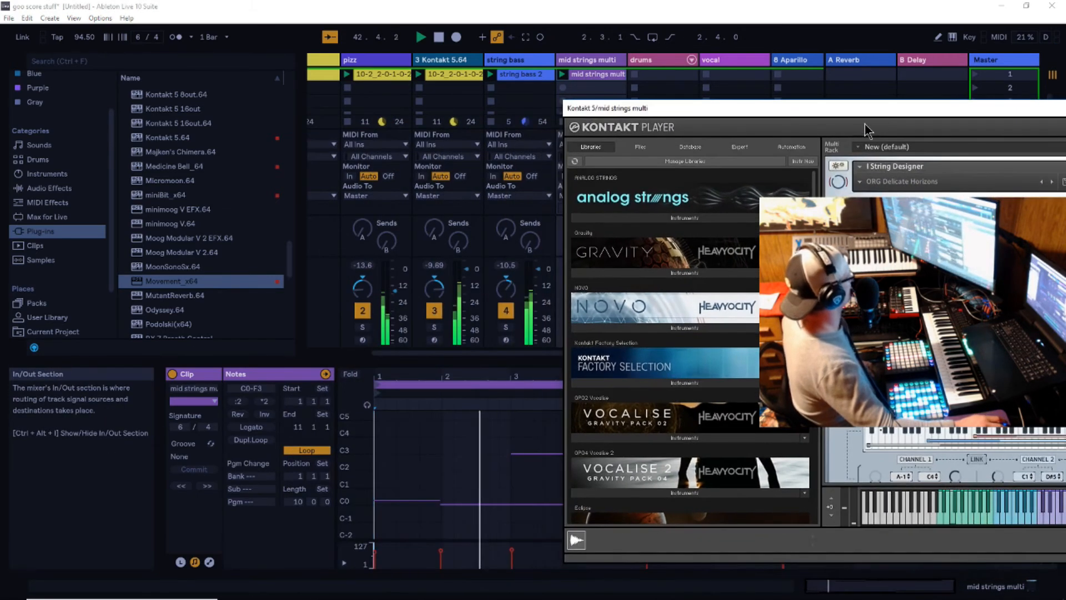
click(406, 500)
drag(375, 551, 375, 544)
drag(440, 550, 440, 543)
- Adjust the velocity of the low note starting at bar 7 in the clip and close the Kontakt window
drag(800, 108, 221, 7)
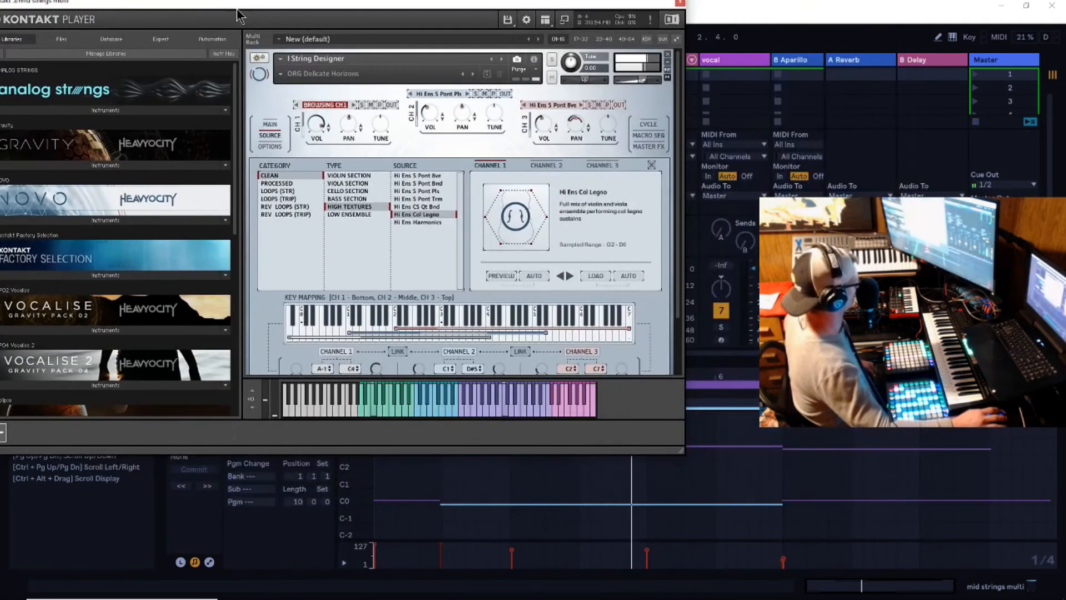
click(798, 507)
click(805, 509)
click(802, 502)
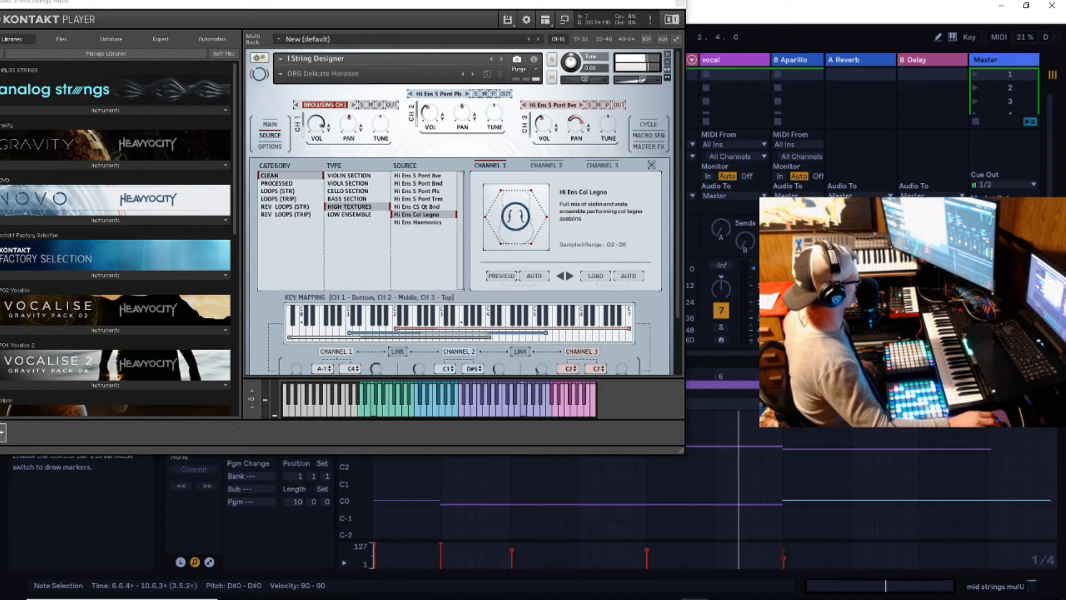
drag(783, 550, 787, 556)
click(784, 555)
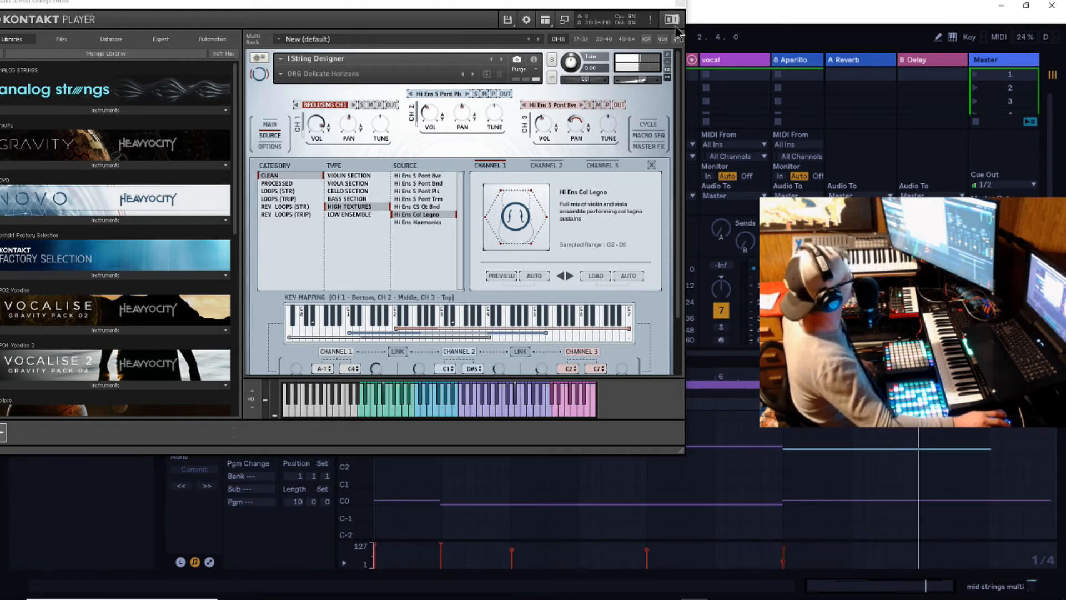
click(680, 5)
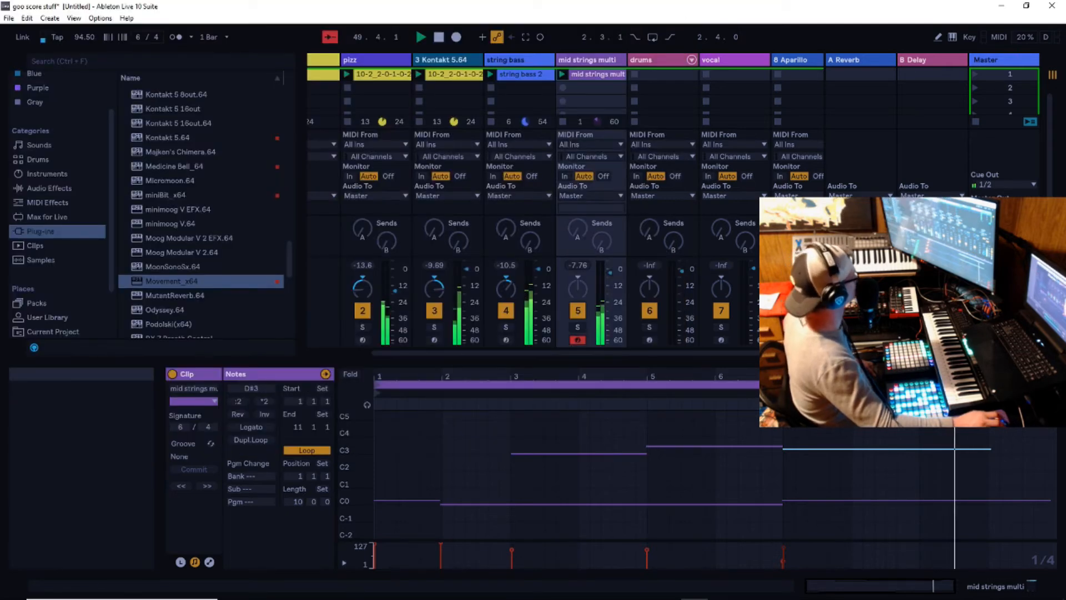
- Lower the mid strings multi track's volume slightly and show the mixer's In/Out section, resizing the lower pane
drag(800, 360, 799, 412)
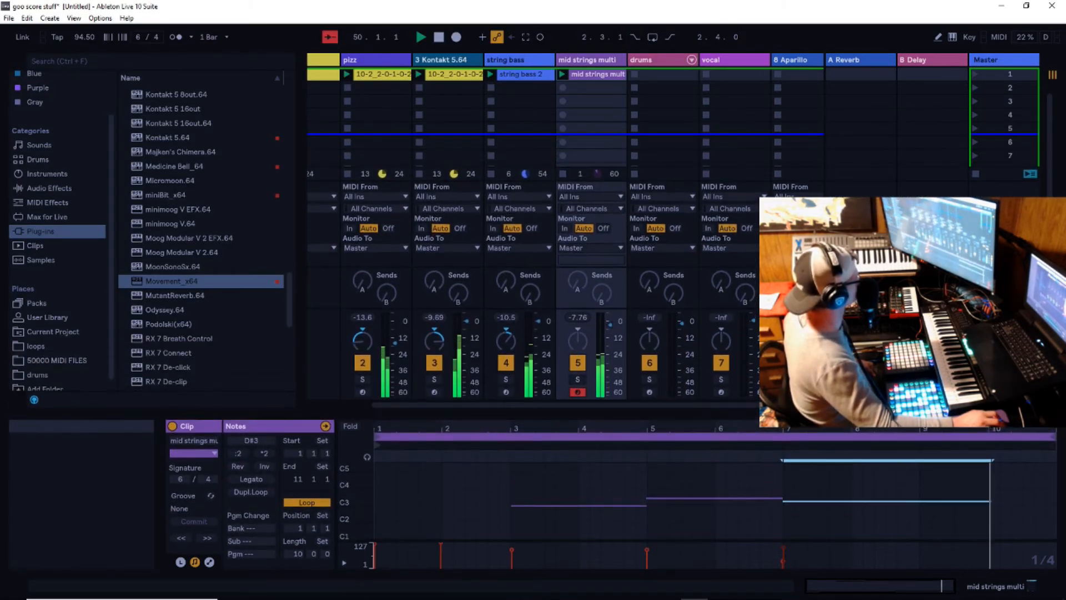
drag(800, 413, 755, 306)
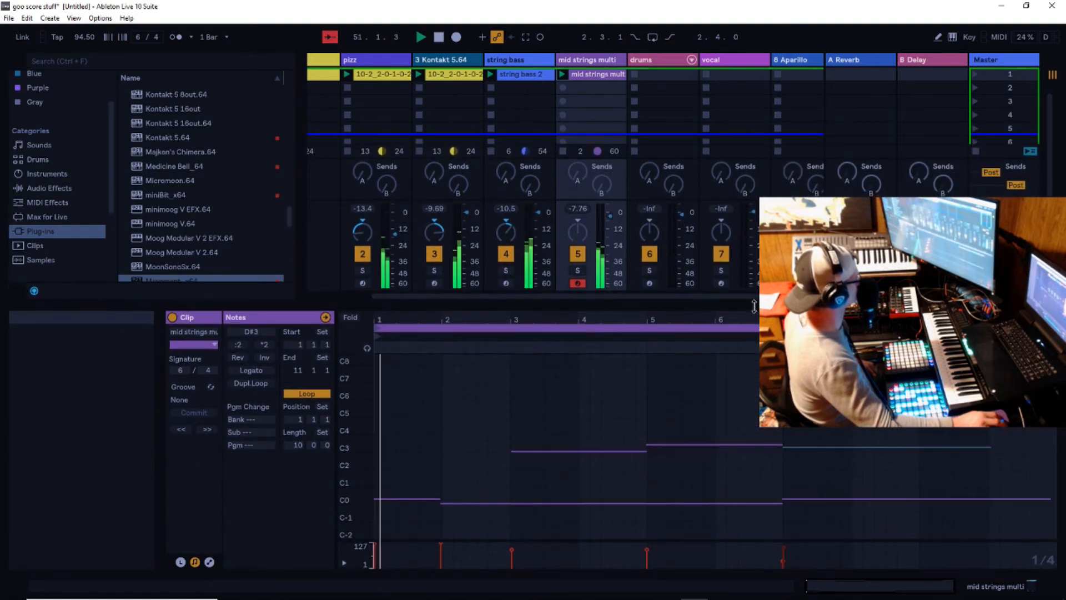
drag(754, 306, 751, 327)
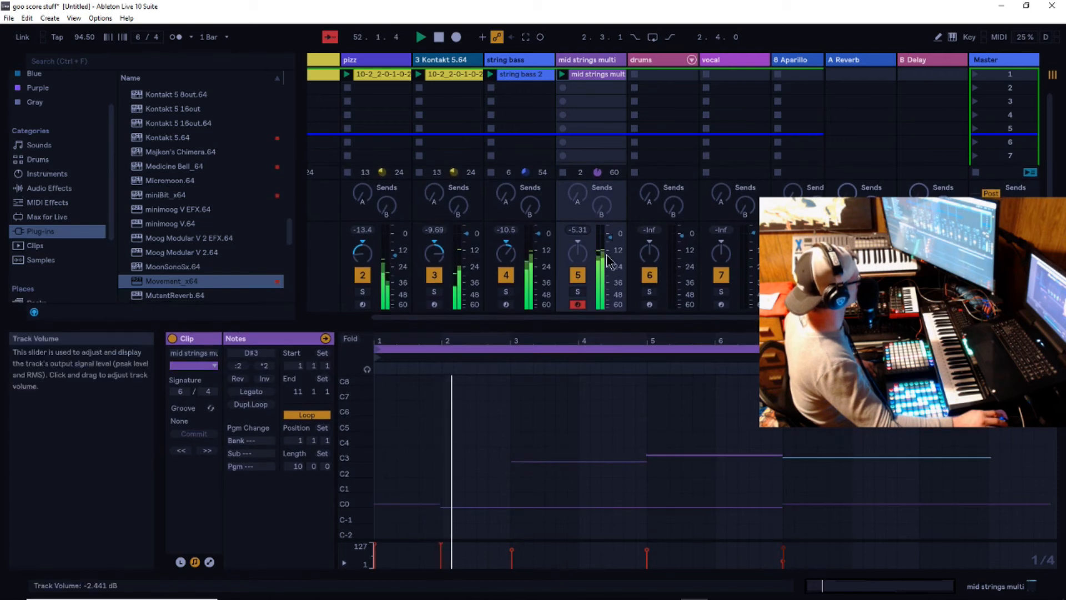
drag(611, 239, 610, 244)
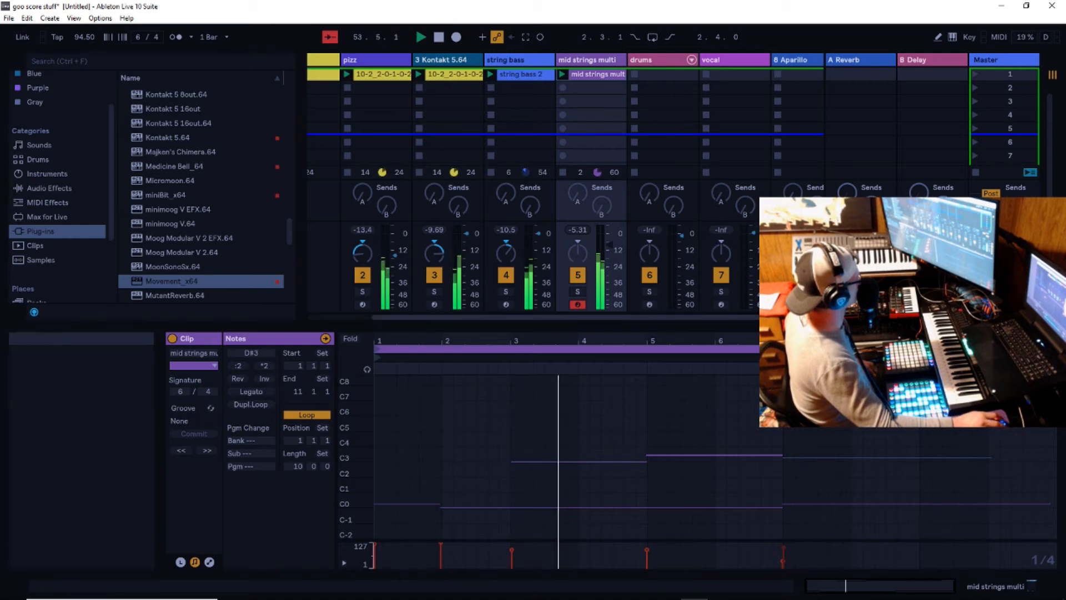
key(ctrl+alt+i)
drag(886, 376, 886, 420)
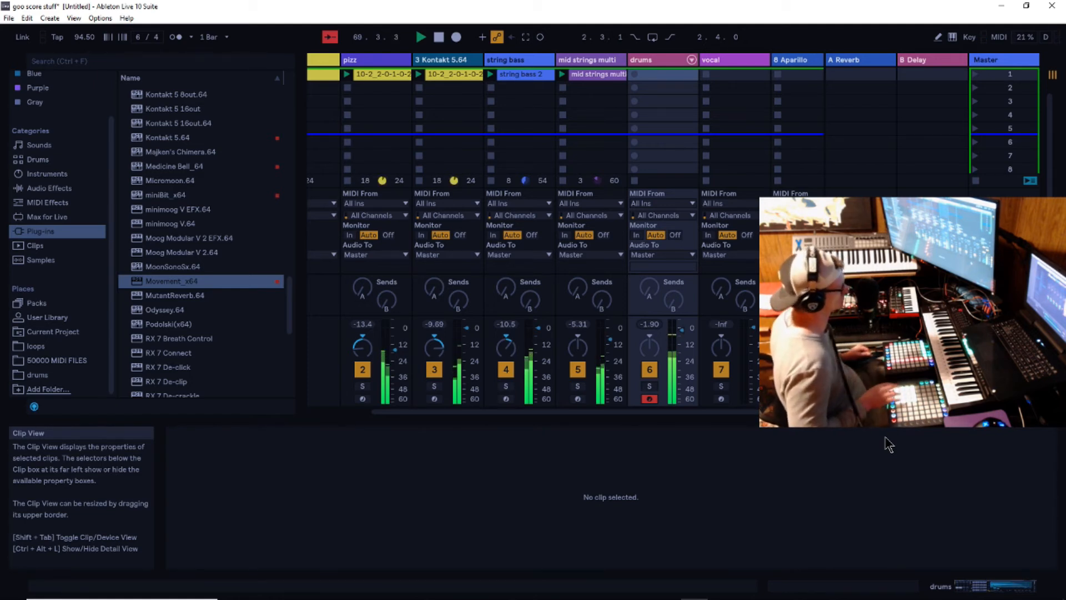
- Try capturing the played MIDI as a drums clip with its loop end at 15.5.3, and discard the clip
click(527, 37)
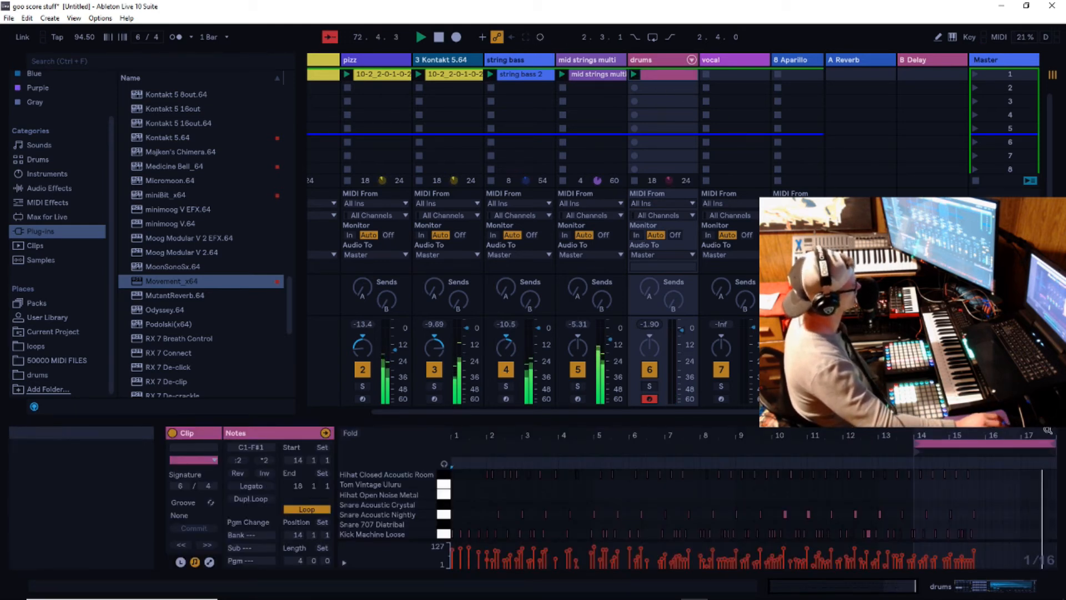
drag(1054, 446, 974, 468)
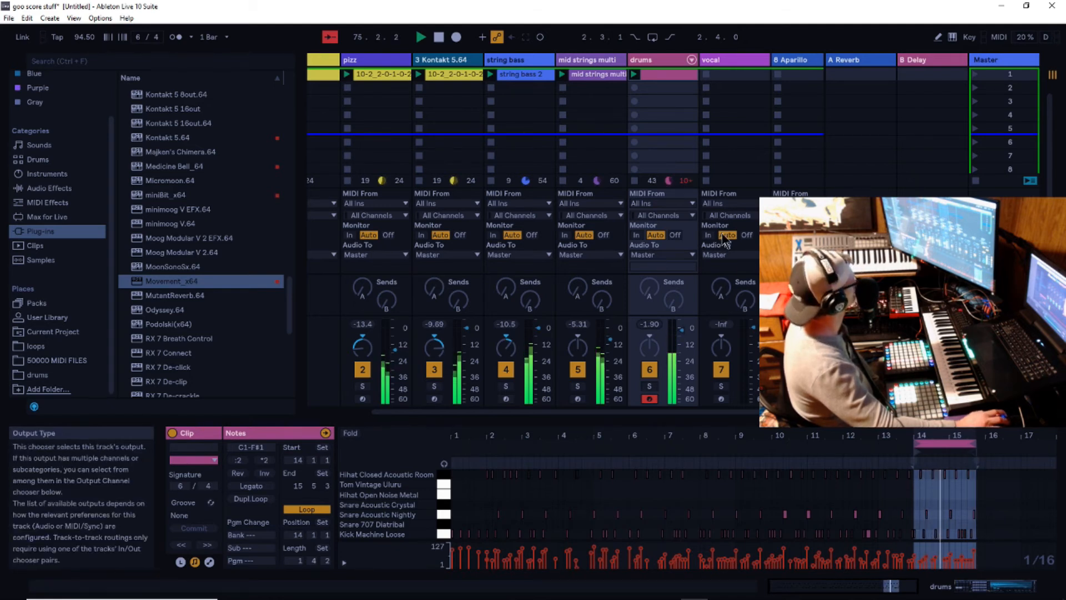
right_click(644, 78)
click(683, 117)
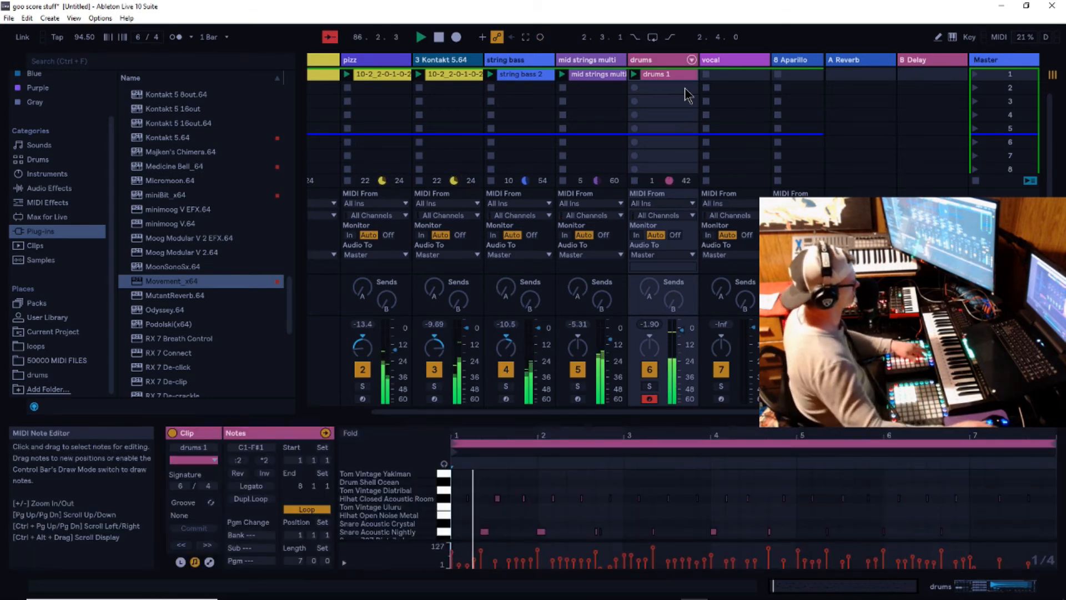
- Set the drums 1 clip's loop length to 6 bars and check the quantization settings for its notes
drag(1055, 443, 969, 450)
right_click(857, 488)
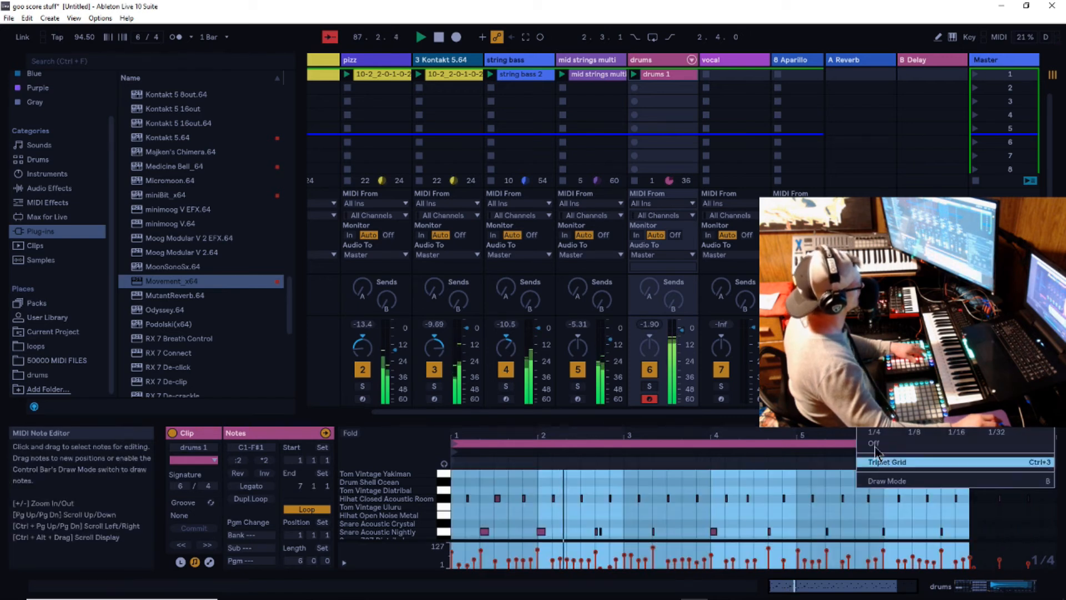
click(895, 368)
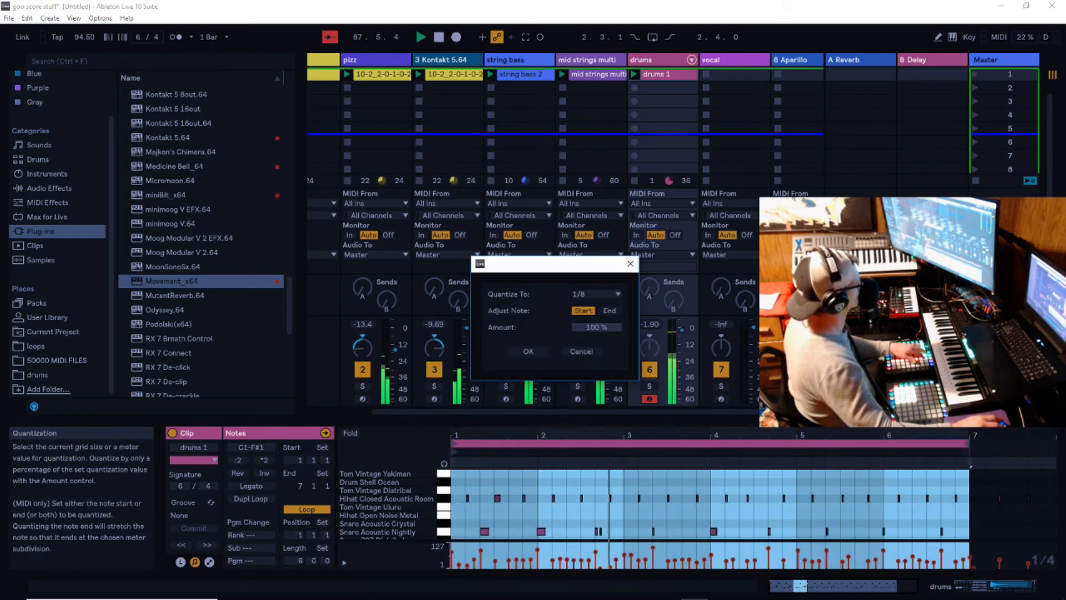
click(630, 263)
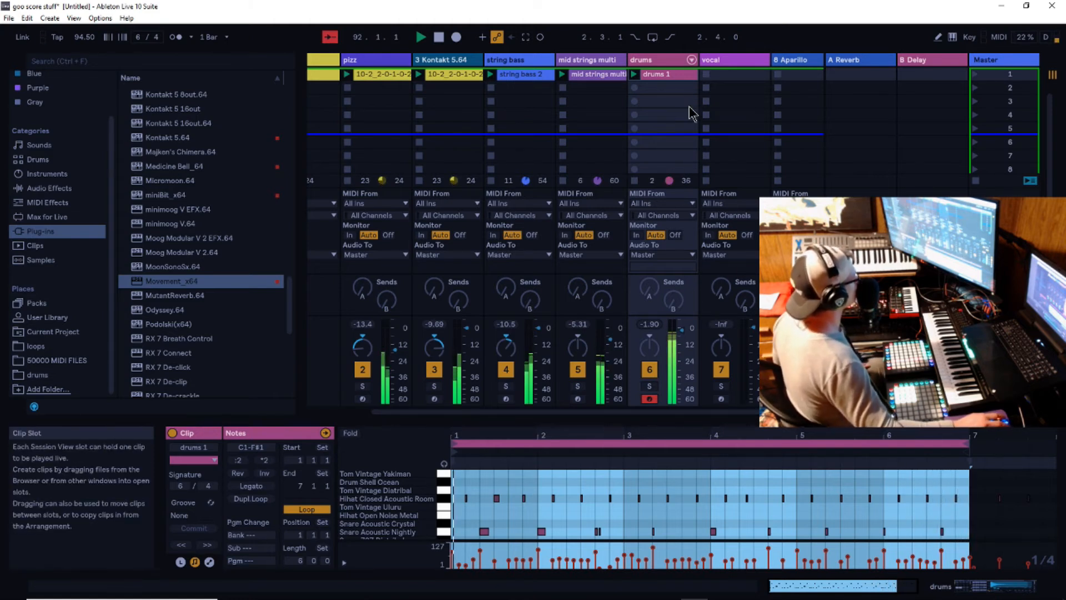
- Show the drums track's devices and add the Drum Buss preset Boom in C from the Favorites collection
click(665, 62)
double_click(665, 60)
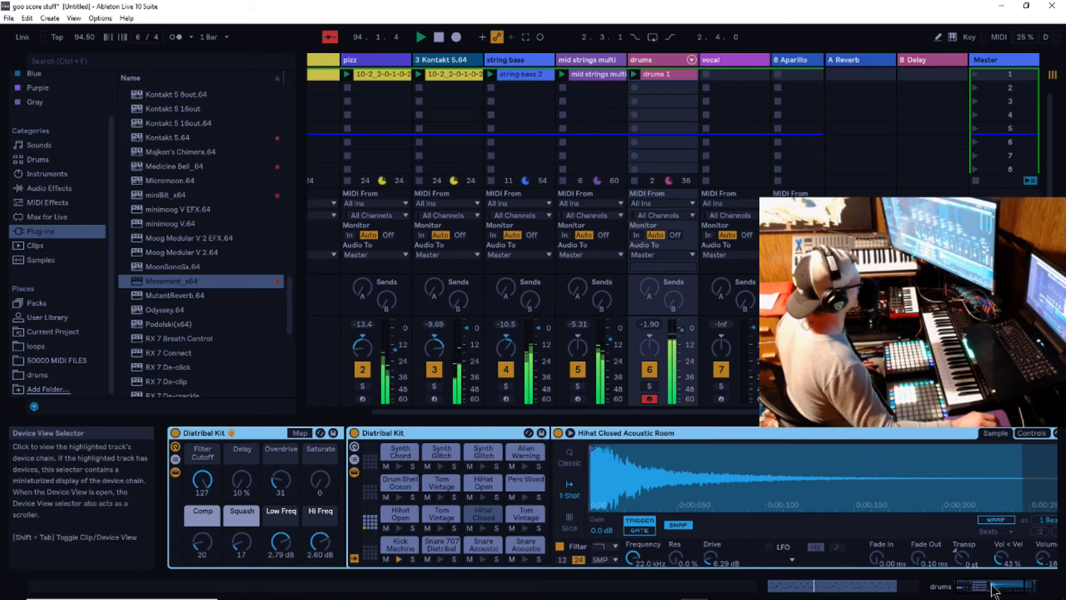
click(1022, 588)
drag(1024, 590, 962, 591)
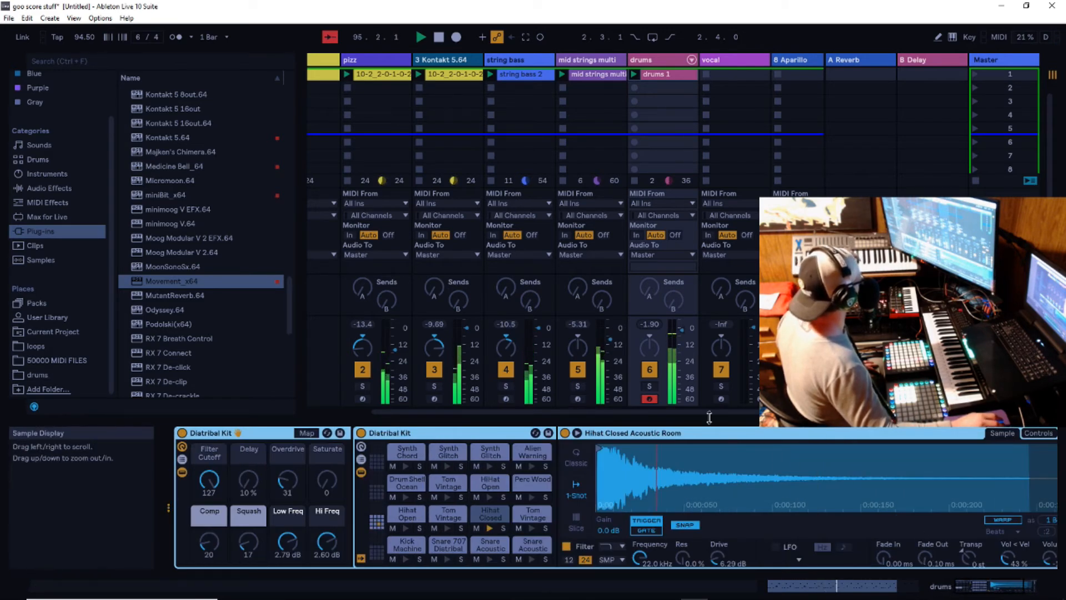
scroll(80, 178, up, 2)
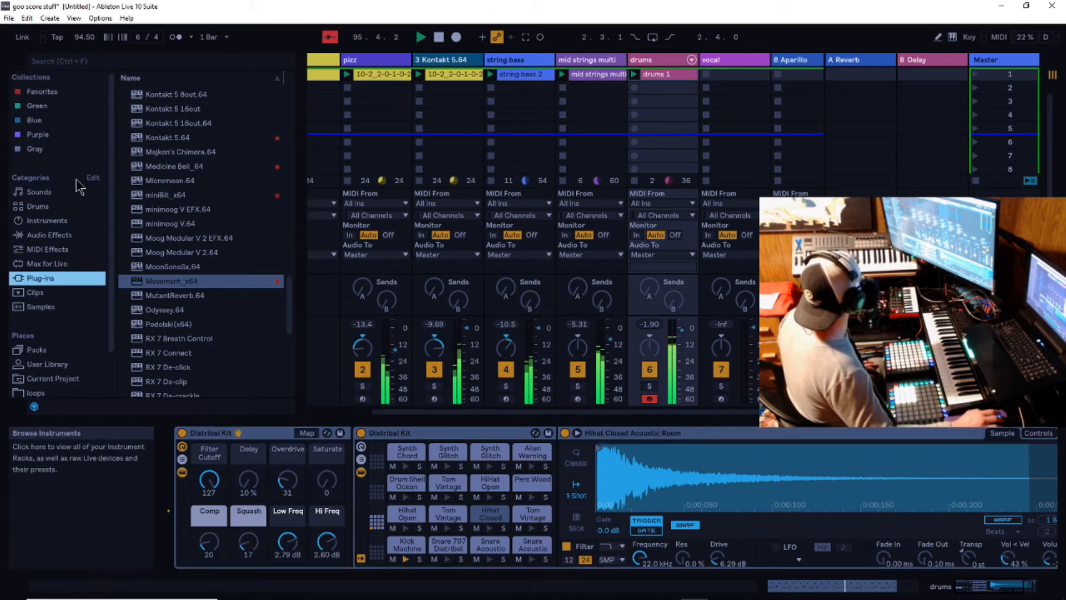
click(40, 93)
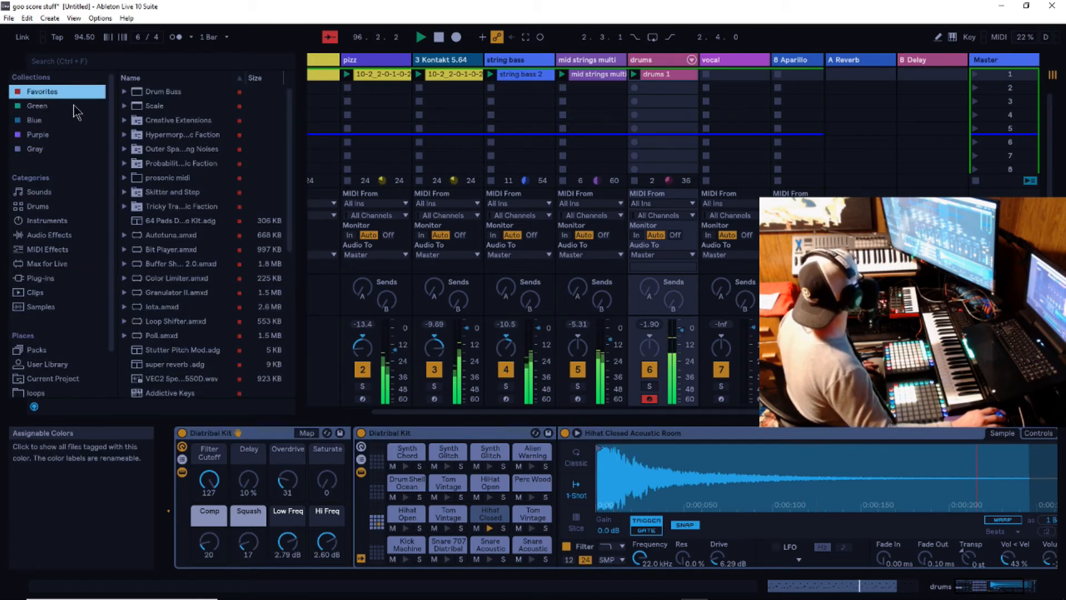
click(125, 92)
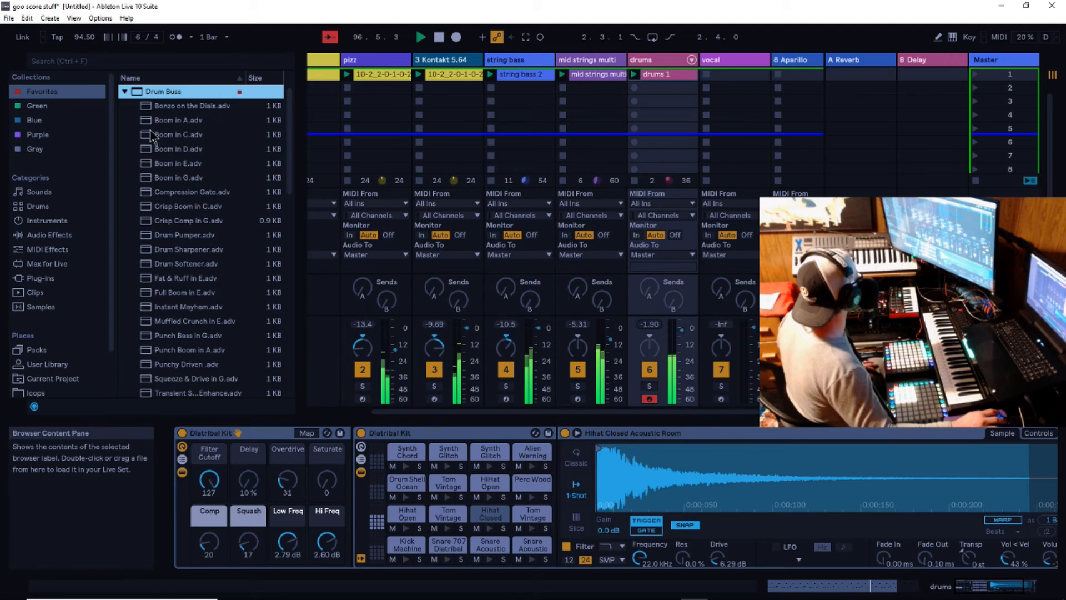
drag(147, 136, 588, 64)
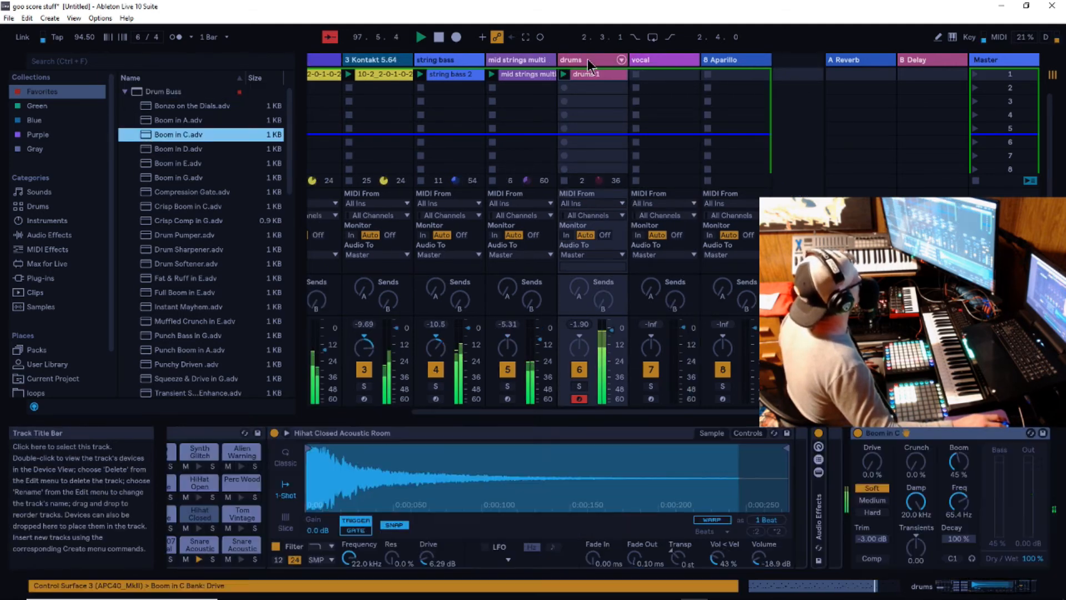
- Lower the drums track's volume slightly
click(982, 590)
drag(982, 591, 974, 589)
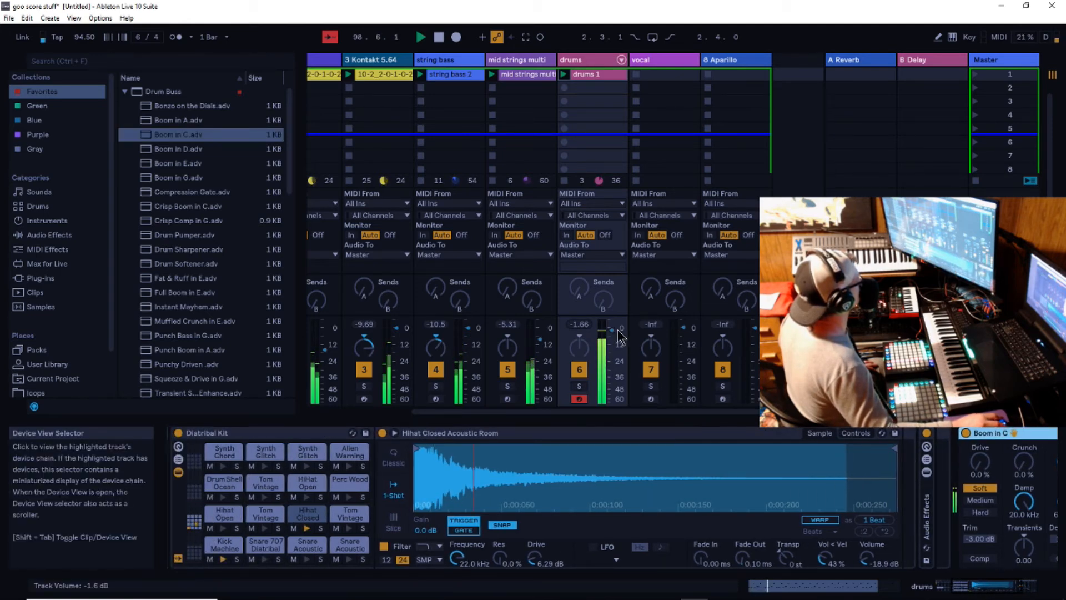
drag(614, 332, 615, 337)
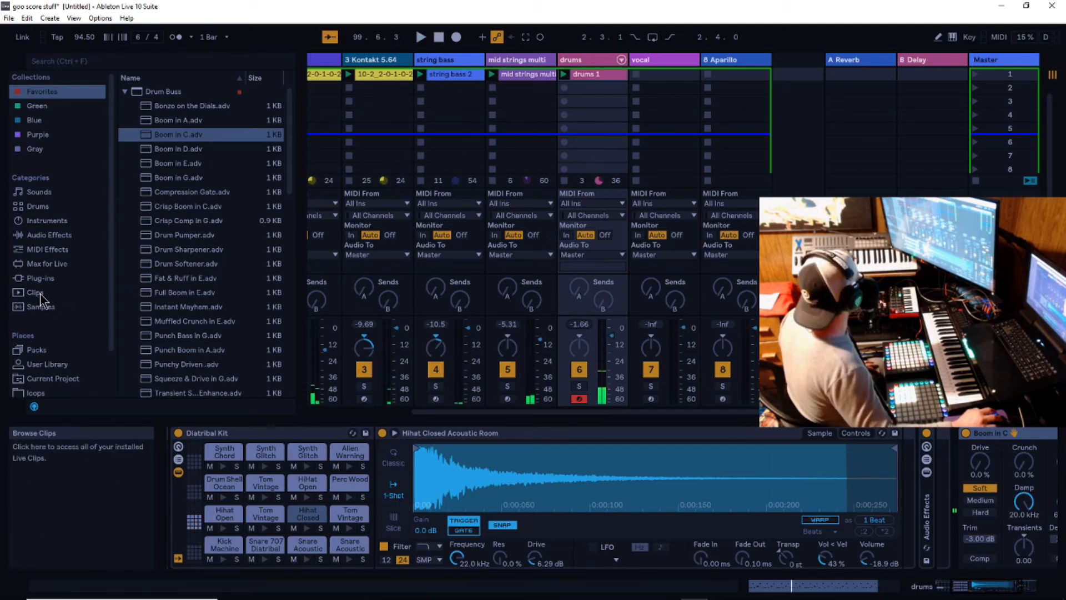
- Replace the drums track's kit with Distorted Future Kit from the Glitch and Wash pack, restart playback and raise the track volume slightly
click(37, 350)
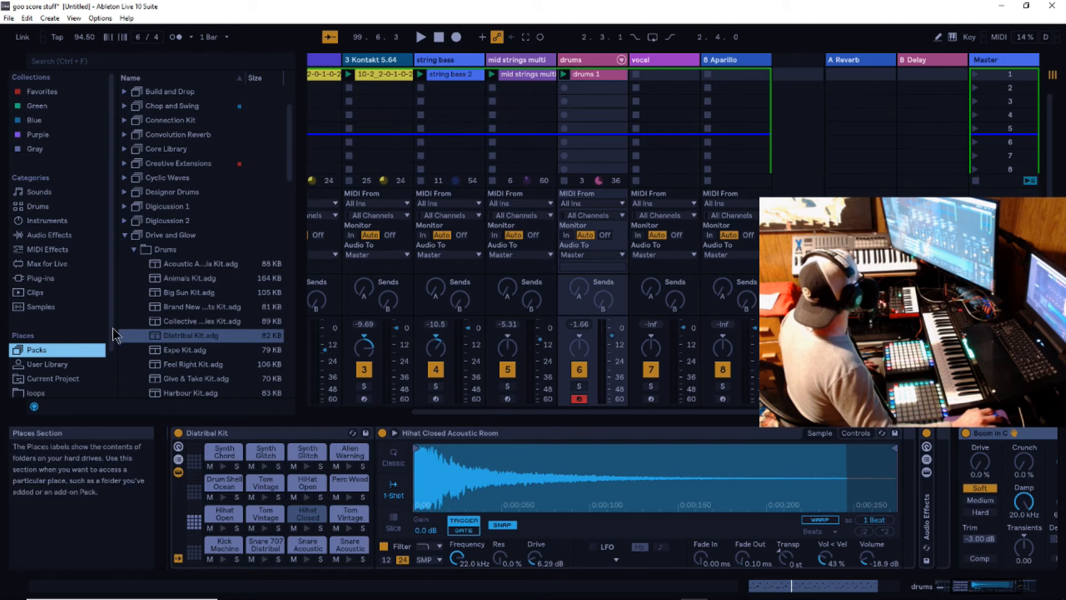
click(134, 249)
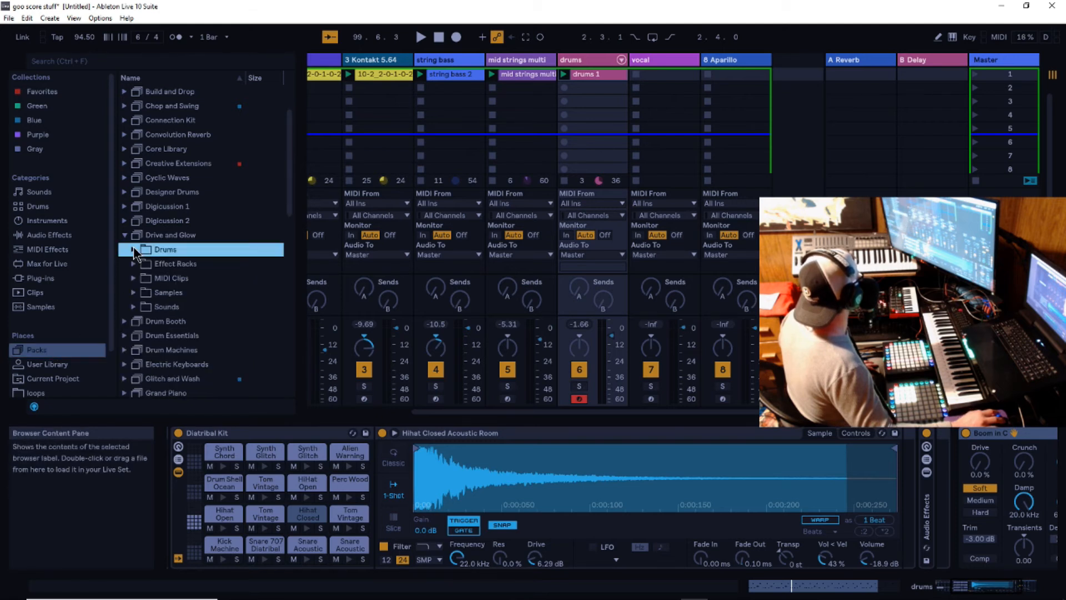
click(122, 236)
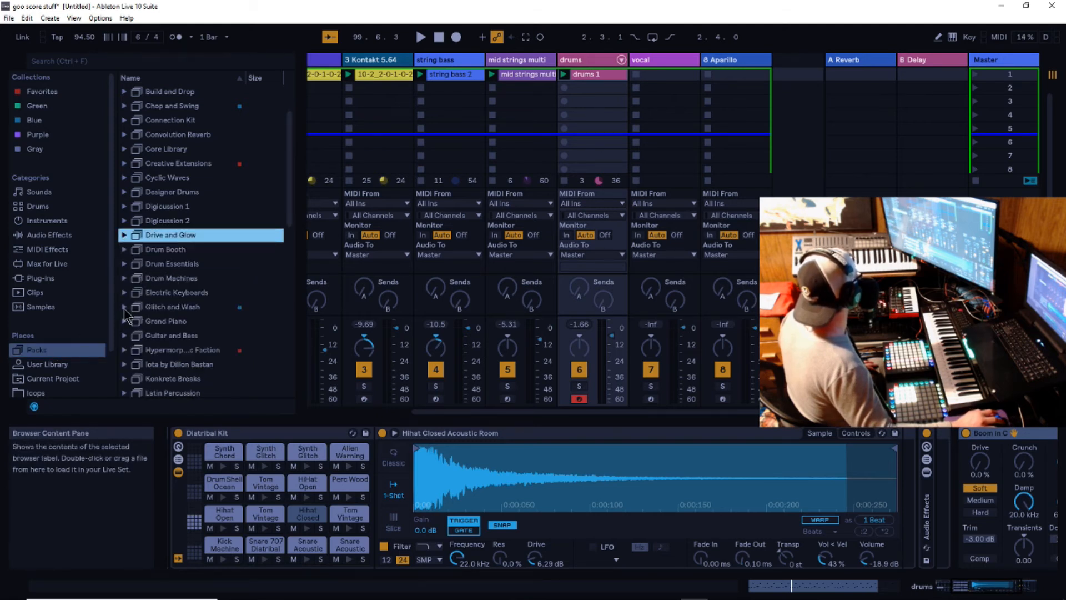
click(125, 306)
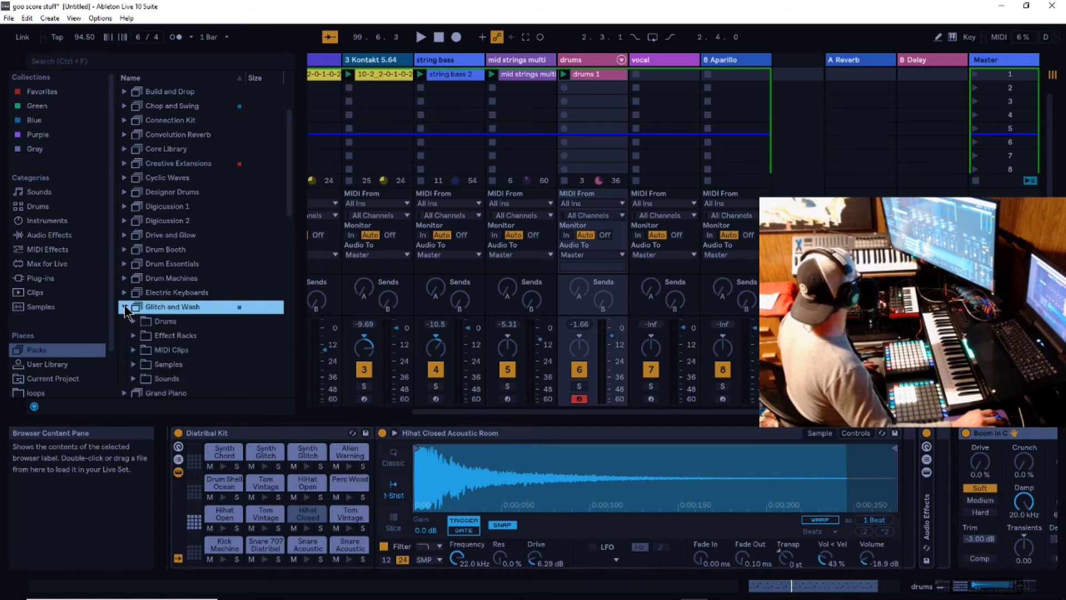
click(132, 294)
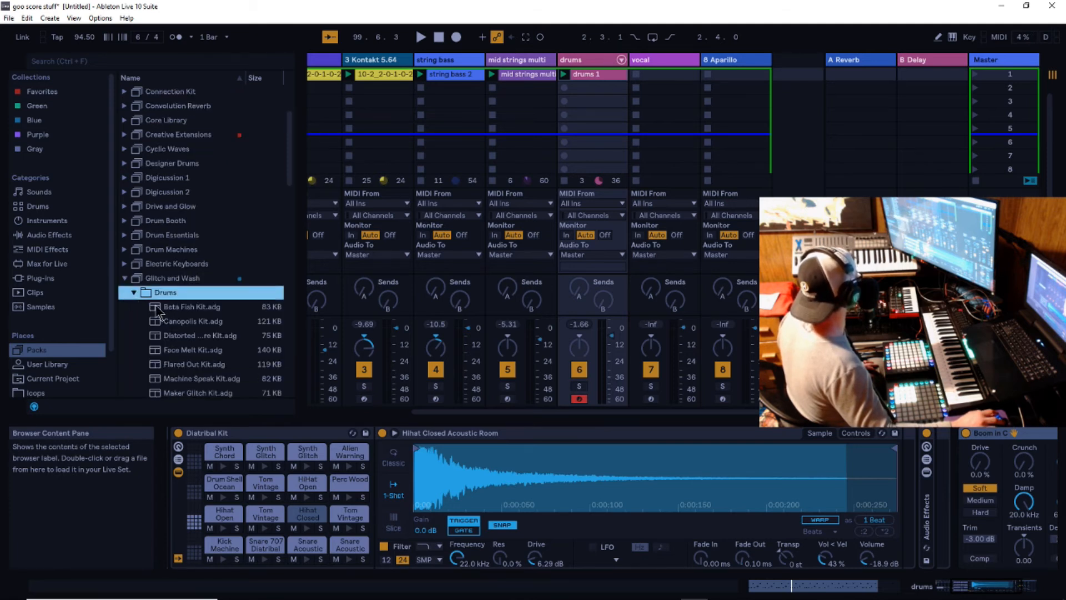
click(421, 37)
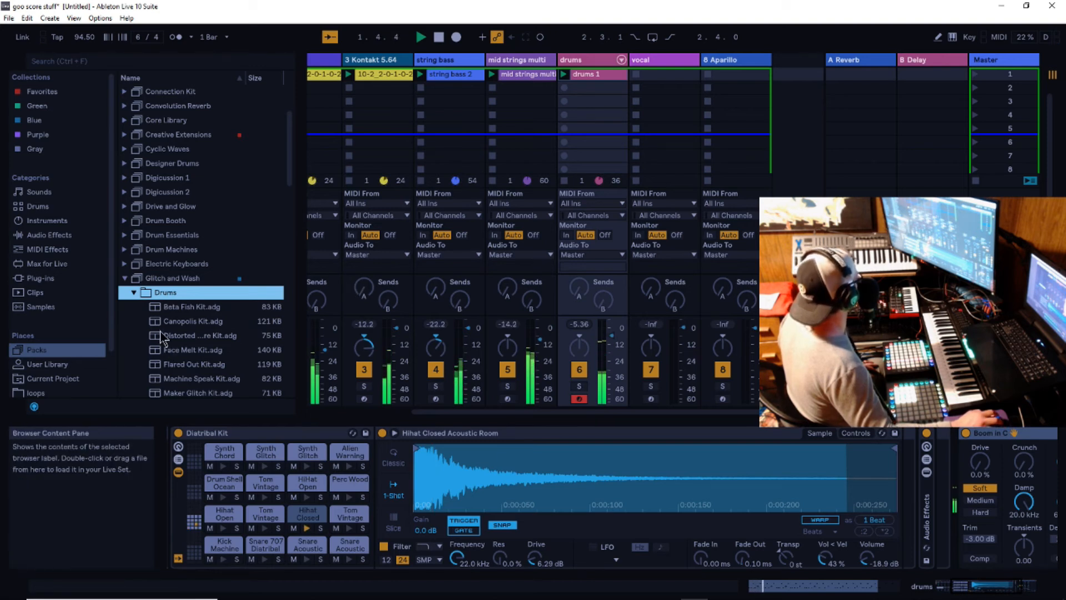
drag(158, 337, 589, 58)
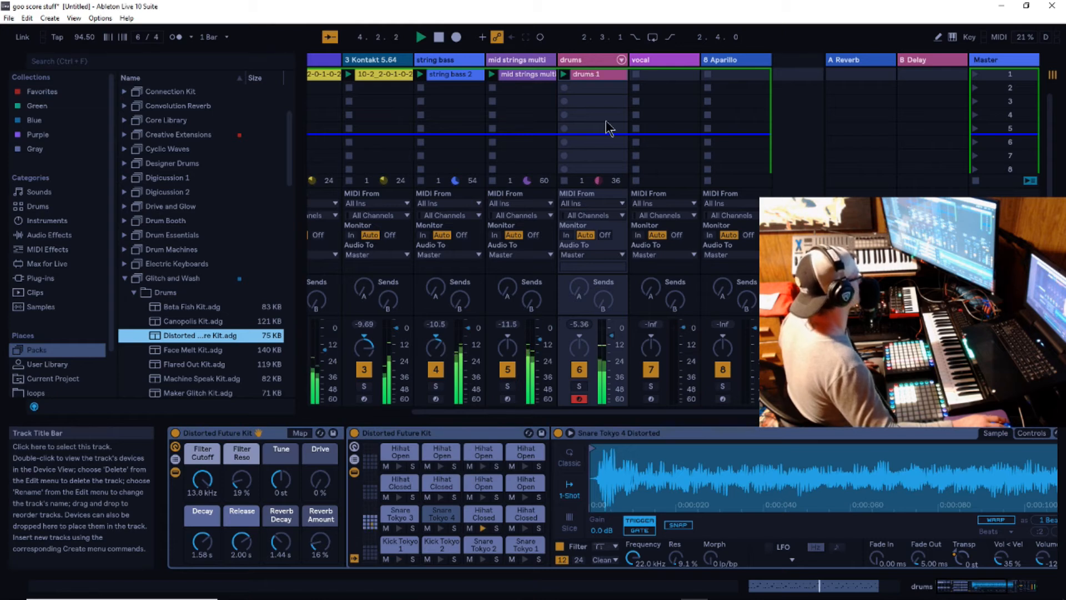
drag(611, 336, 611, 331)
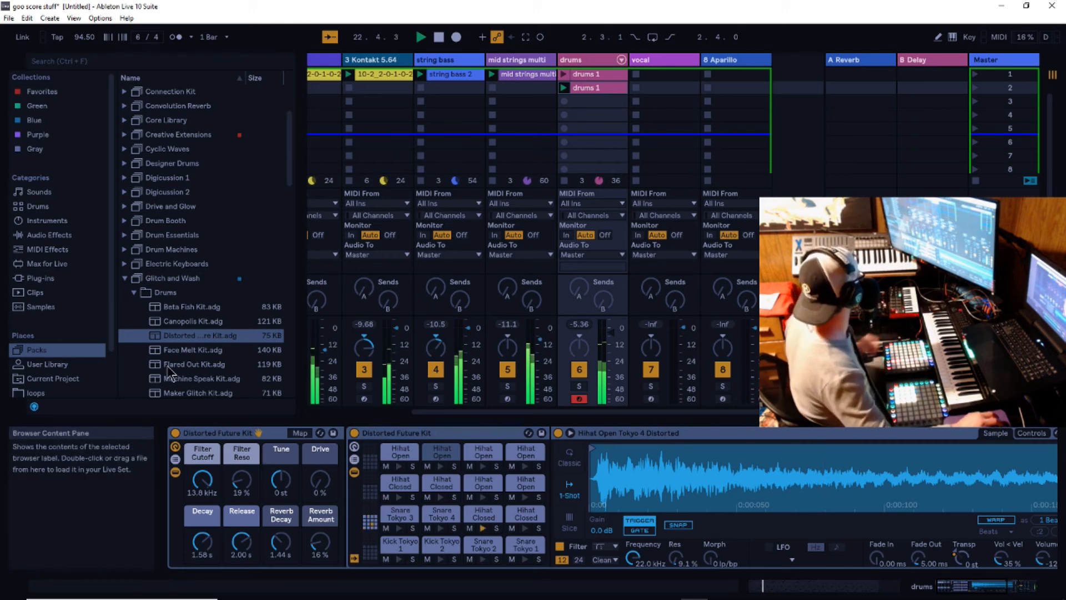
- Load Face Melt Kit from the Glitch and Wash pack onto the drums track and lower the track volume
click(166, 350)
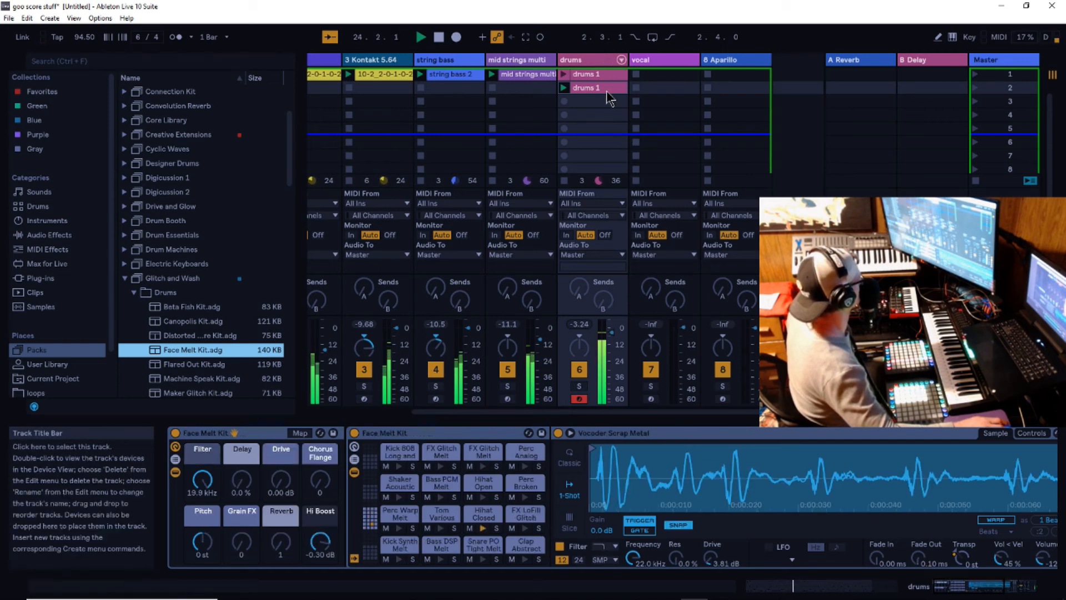
drag(612, 334, 612, 343)
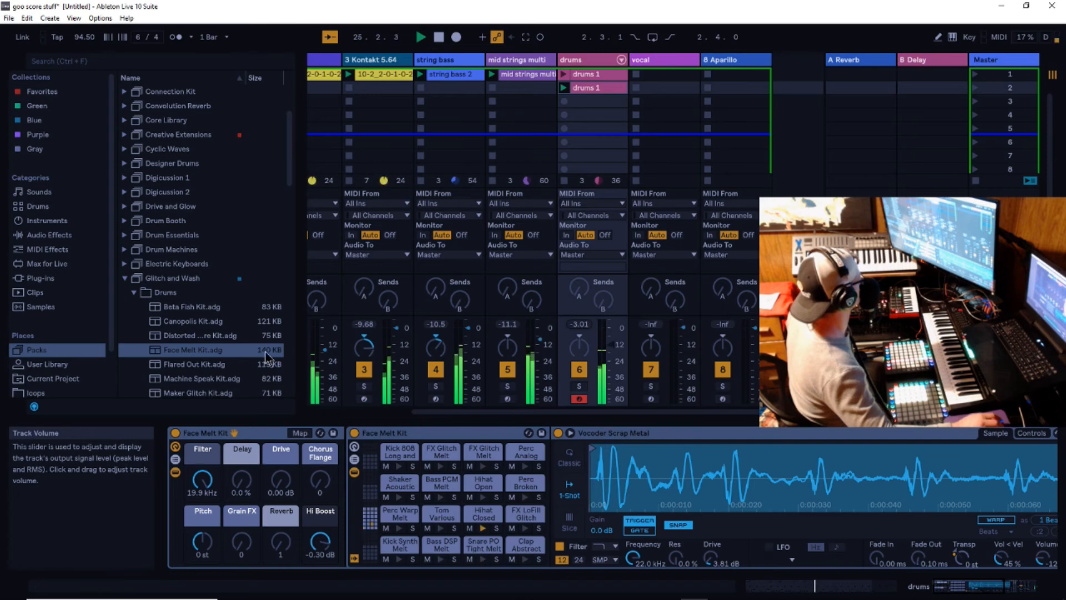
- Delete the FX Glitch Melt and Kick 808 Long and Low notes from the second drums 1 clip
scroll(216, 355, down, 1)
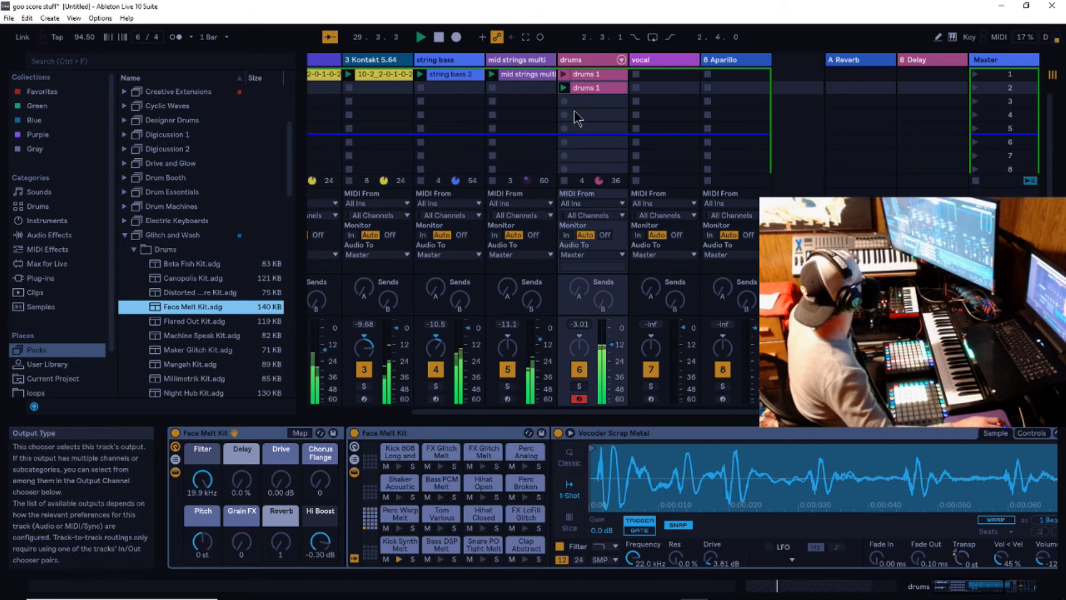
click(585, 90)
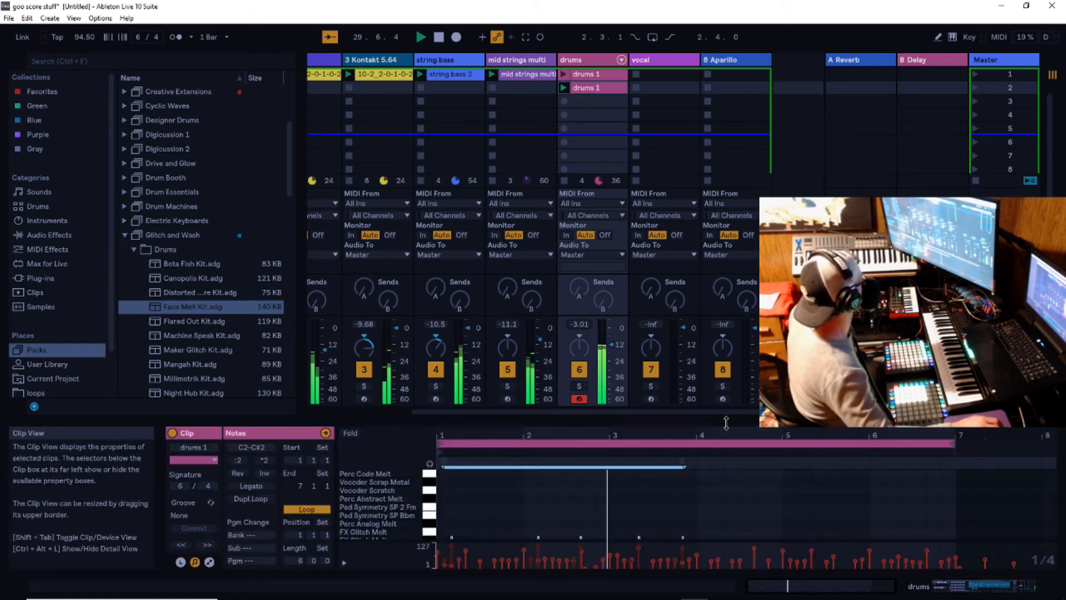
drag(726, 415, 747, 162)
drag(755, 329, 409, 399)
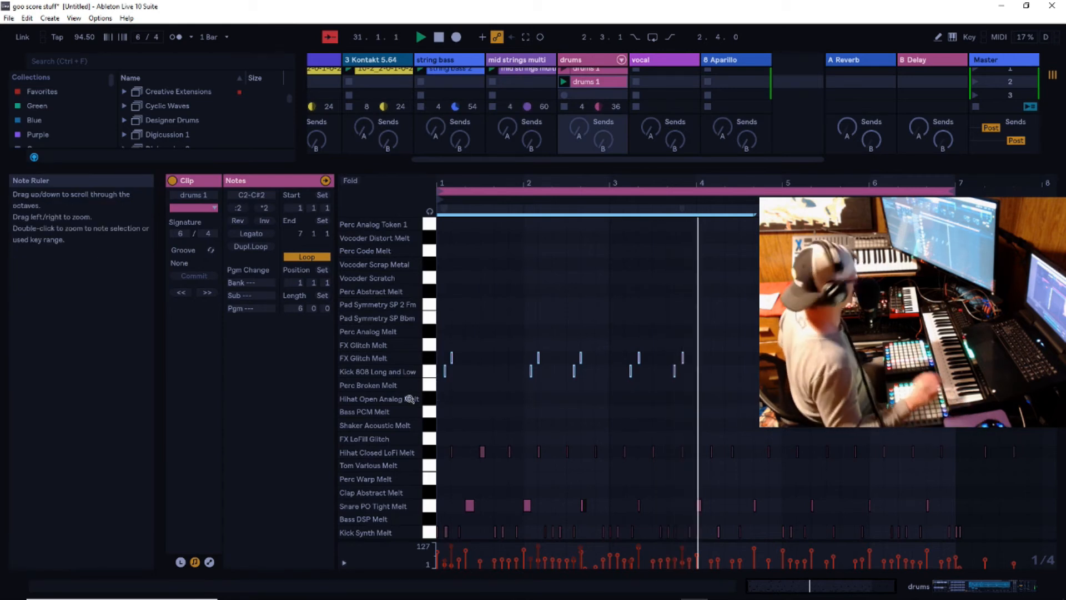
key(Delete)
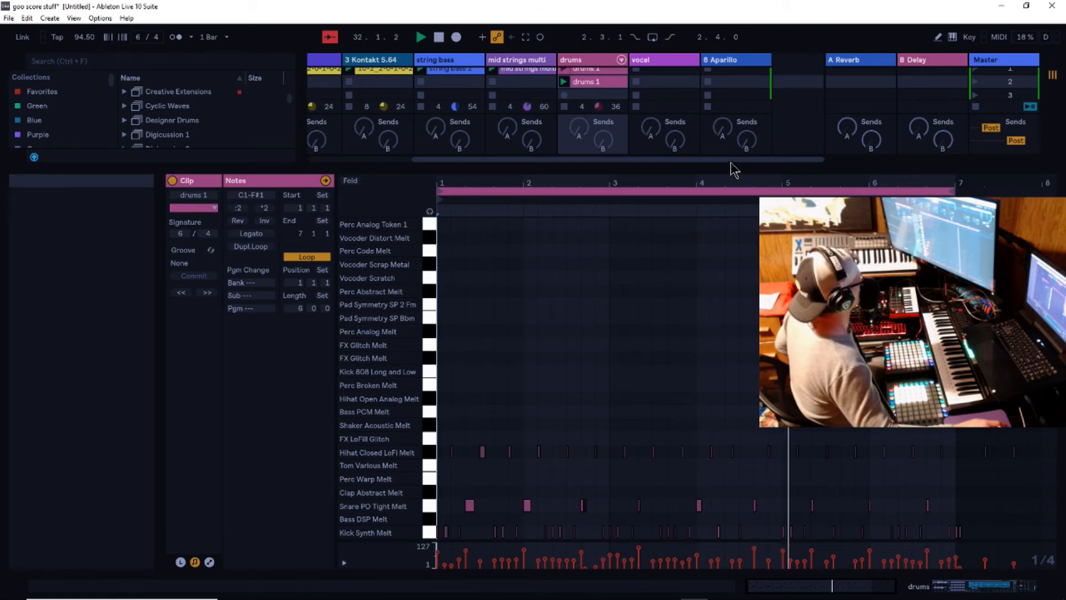
drag(729, 161, 730, 408)
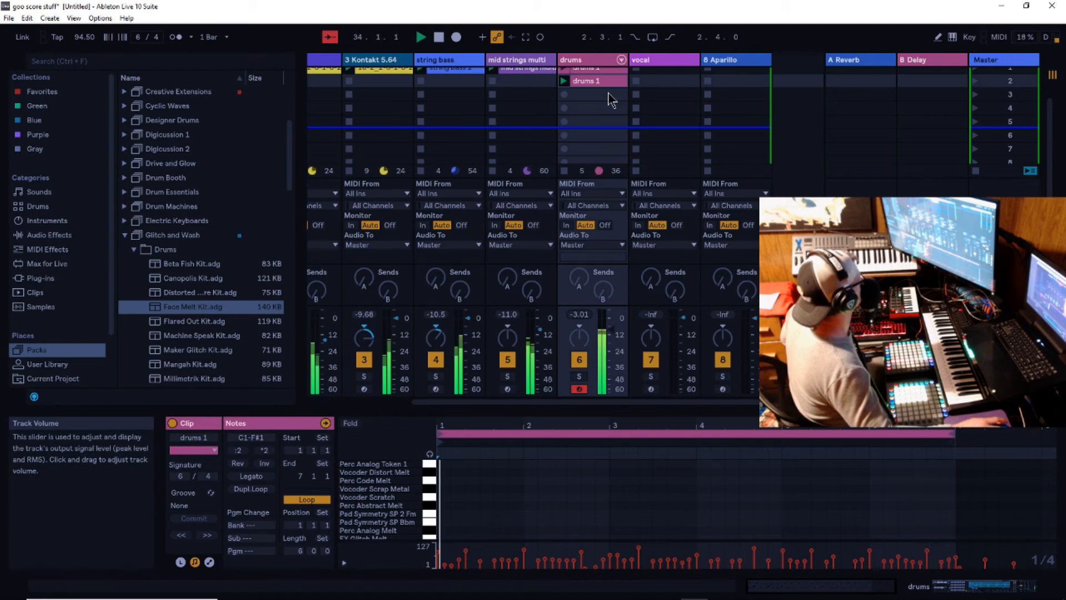
- Unfold the drums track's kit chains in the mixer and bring the Snare PO Tight Melt chain into view
click(622, 60)
click(664, 64)
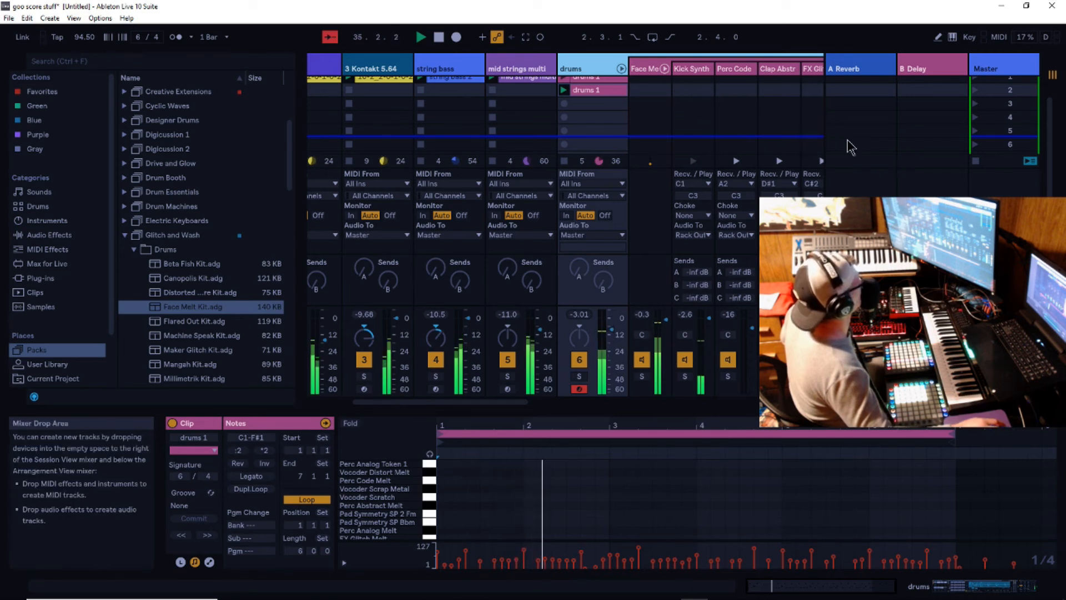
drag(519, 403, 794, 408)
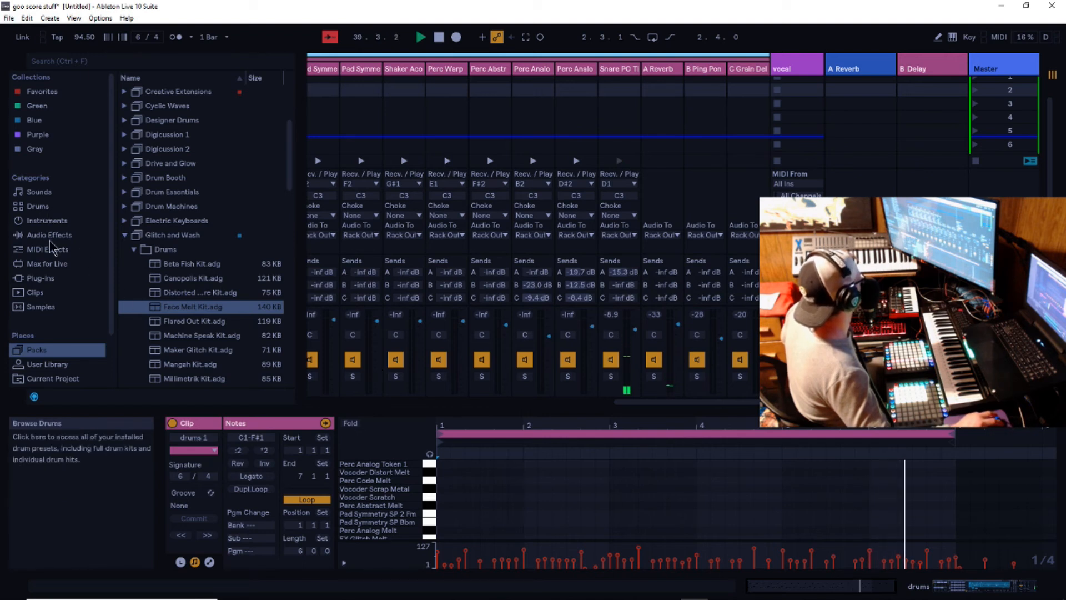
- Load the Dark Hall preset from the Reverb Hall folder onto the Snare PO Tight Melt chain and show its devices
click(50, 235)
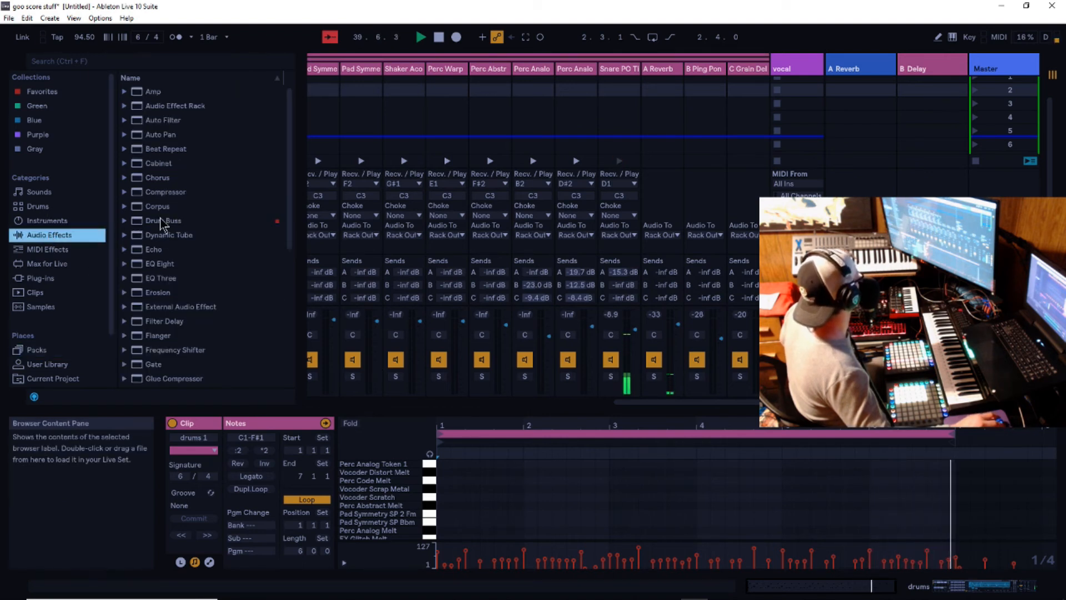
scroll(169, 217, down, 5)
scroll(171, 219, down, 2)
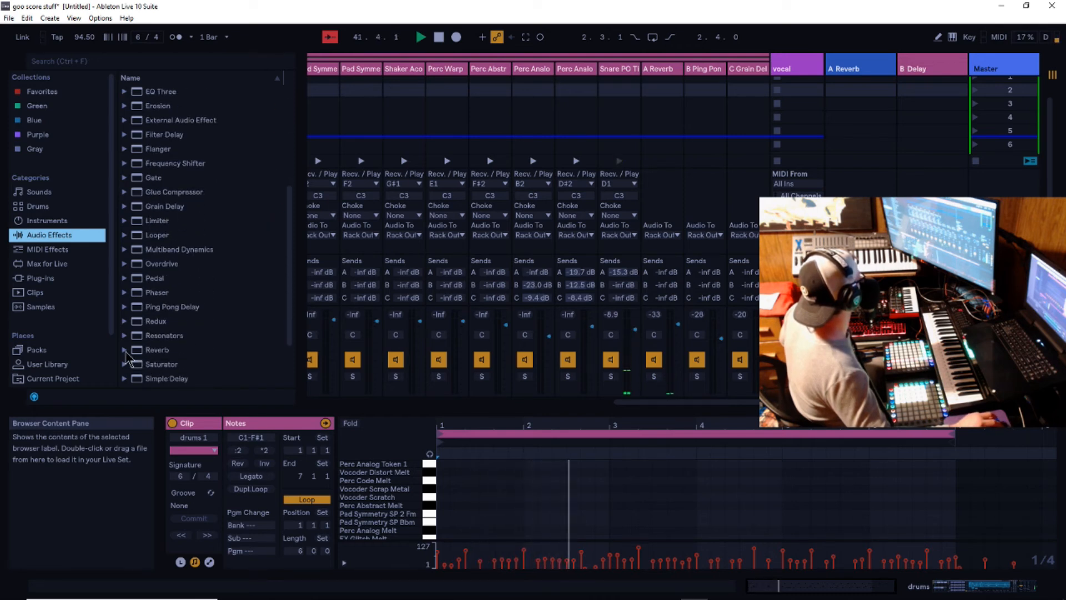
click(156, 350)
scroll(153, 311, down, 3)
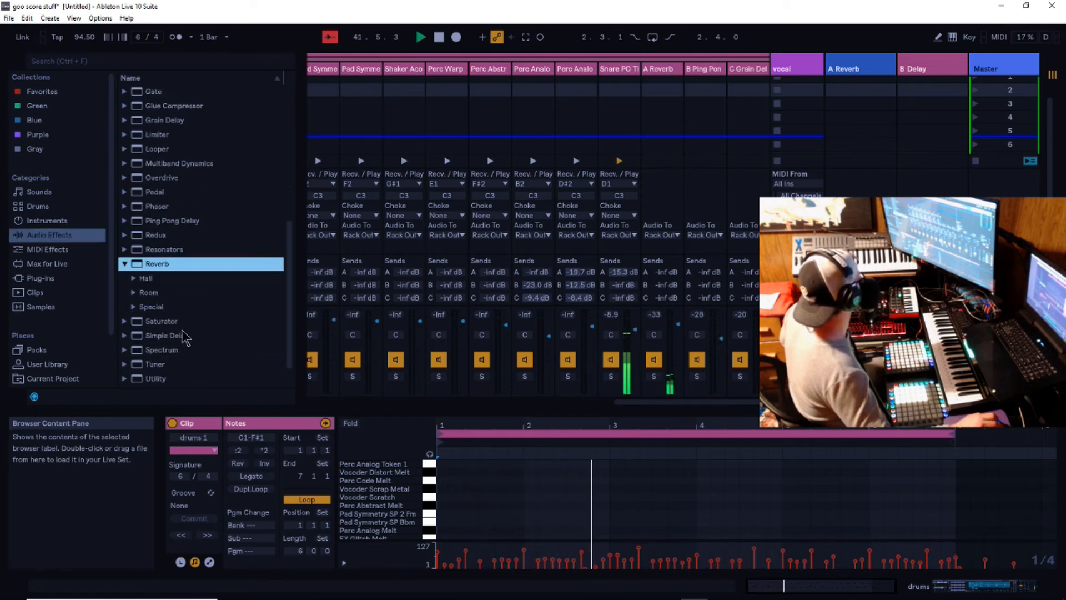
click(146, 278)
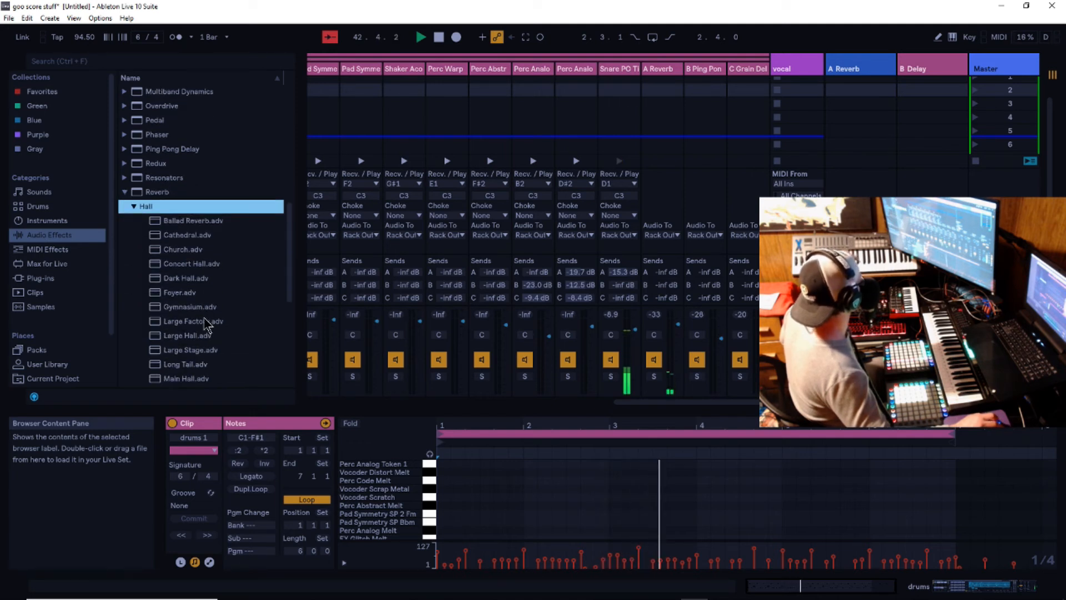
click(162, 279)
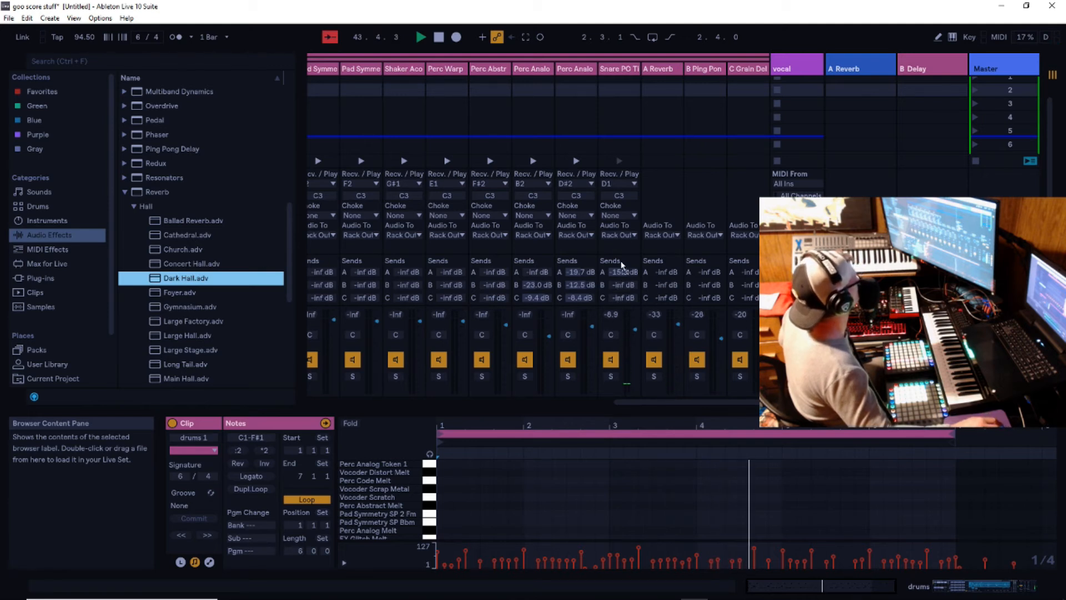
click(621, 128)
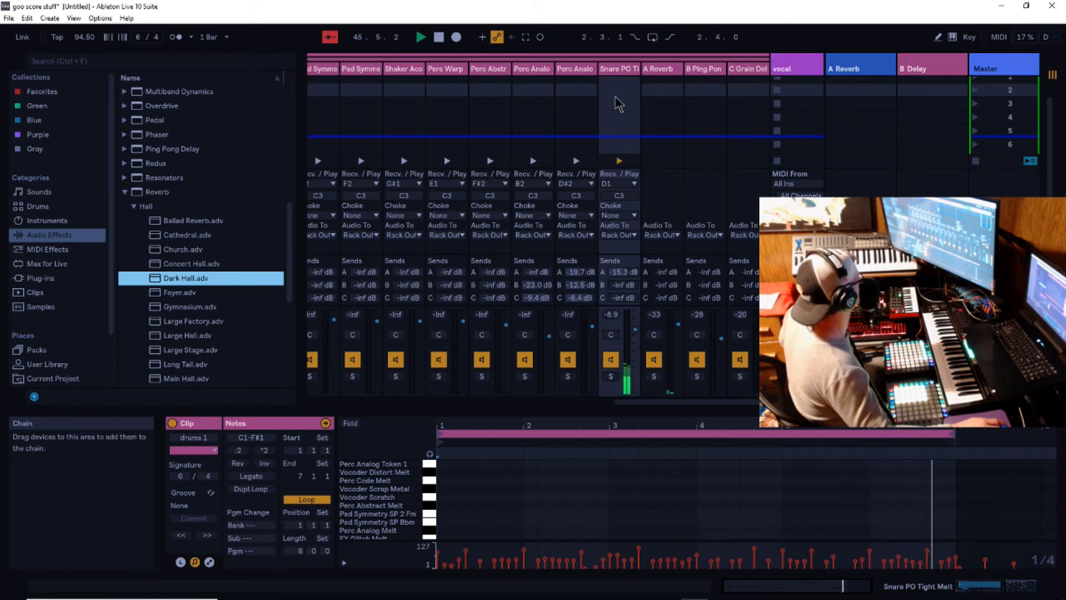
click(622, 69)
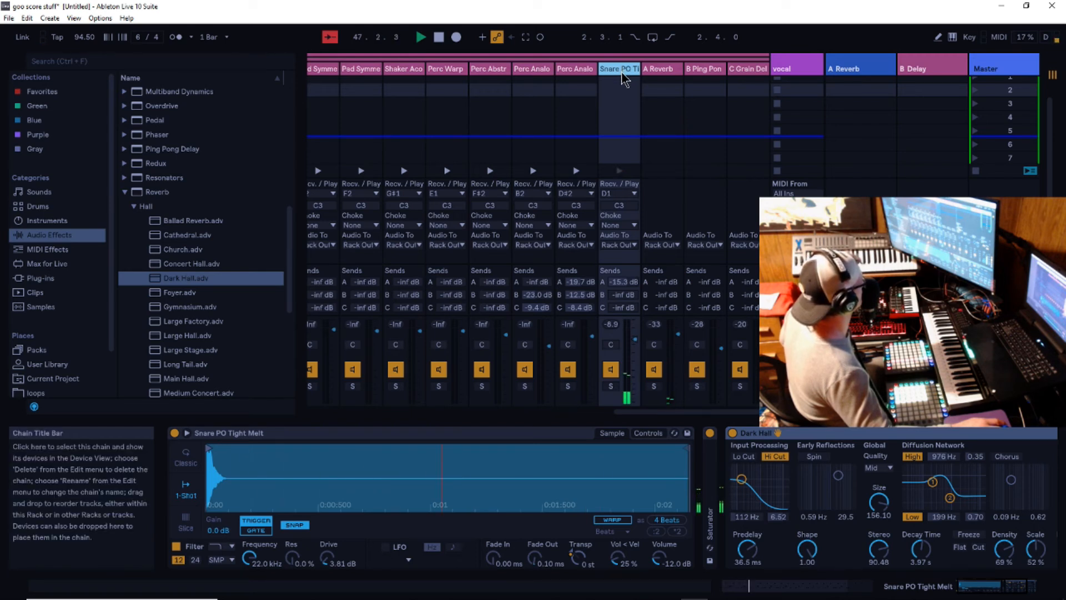
- Compare the snare with Dark Hall bypassed, try its input filter at 5.65 kHz, and remove the reverb
click(733, 433)
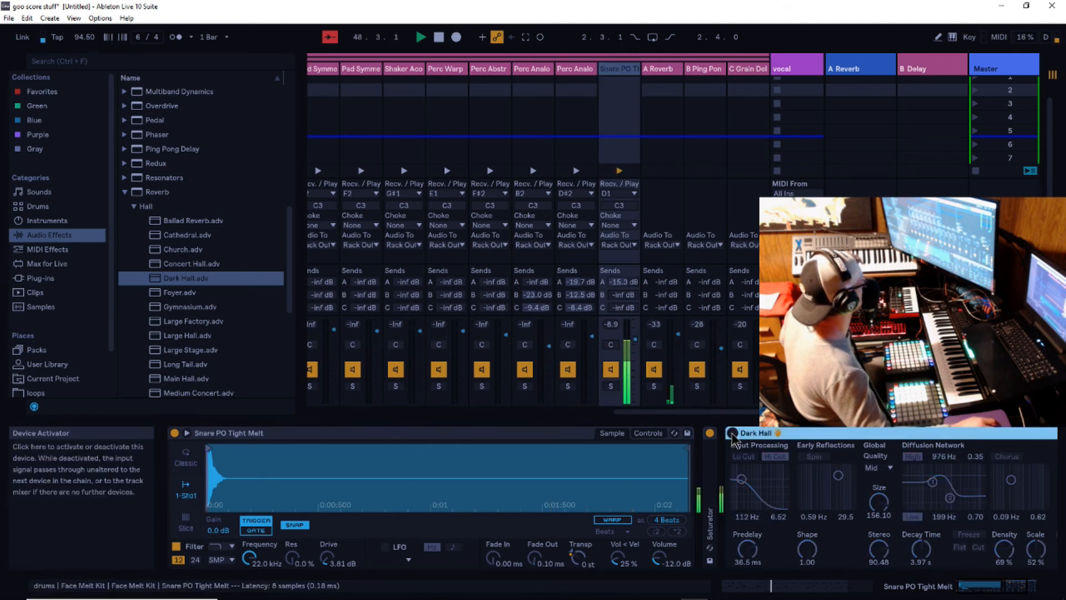
click(733, 434)
drag(743, 481, 774, 491)
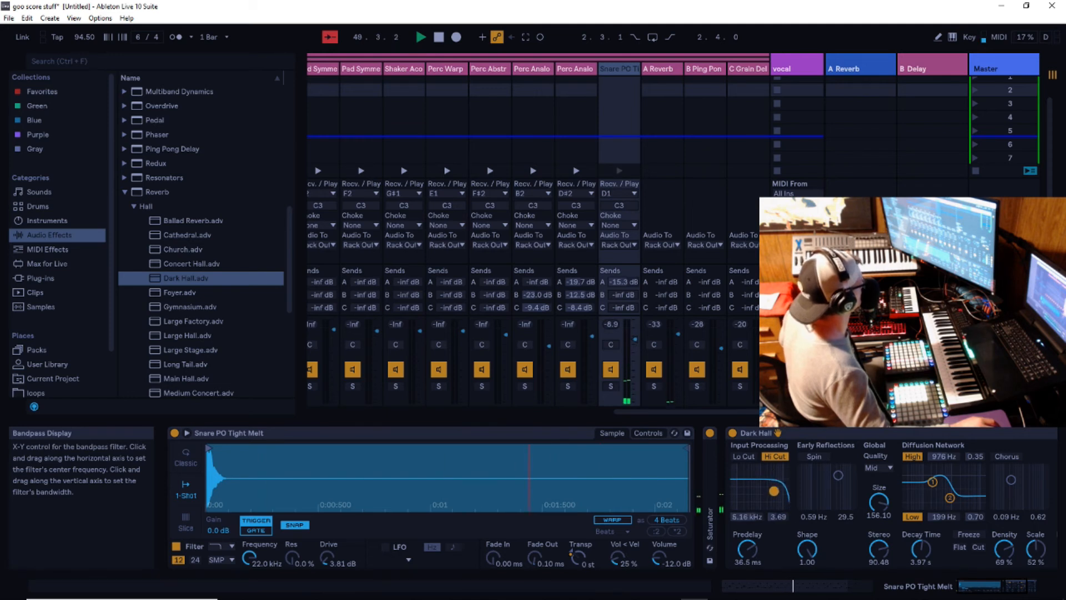
click(852, 434)
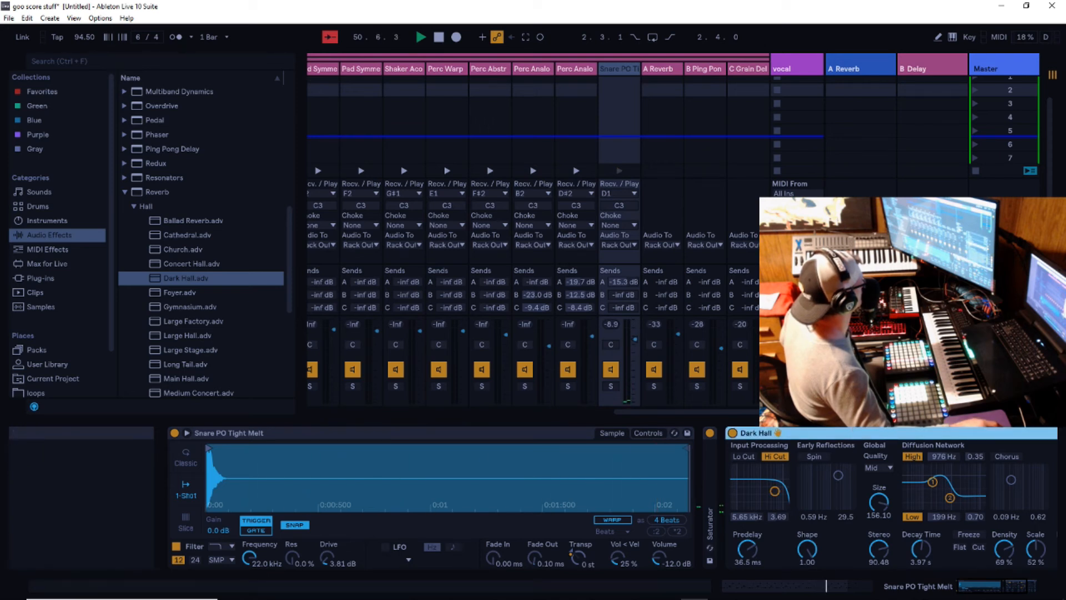
key(Delete)
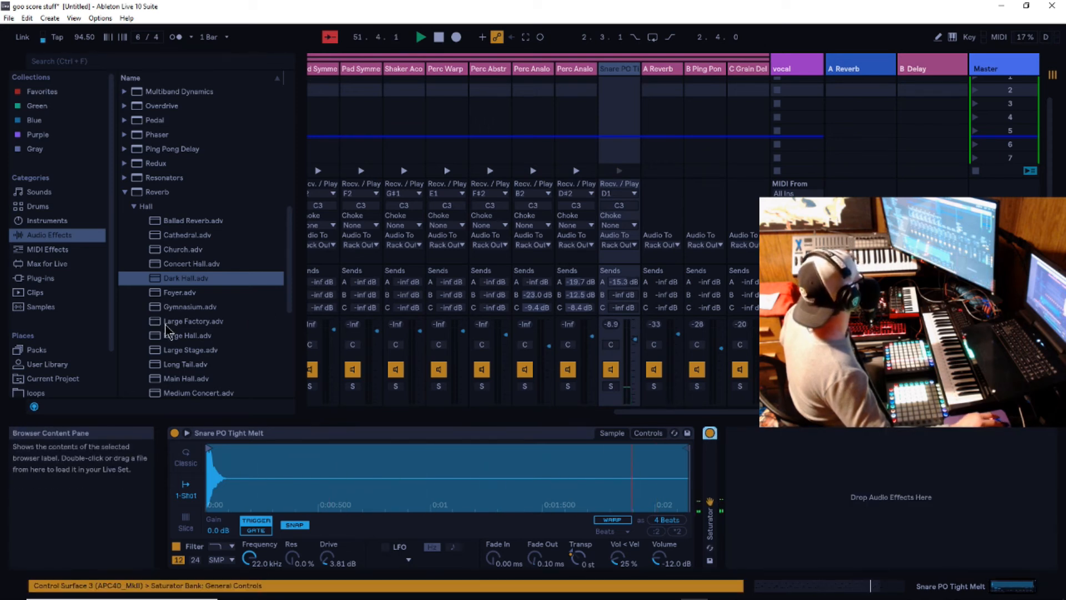
- Try the Large Factory reverb preset on the snare chain with its input filter at 3.61 kHz, and remove it
scroll(163, 322, down, 2)
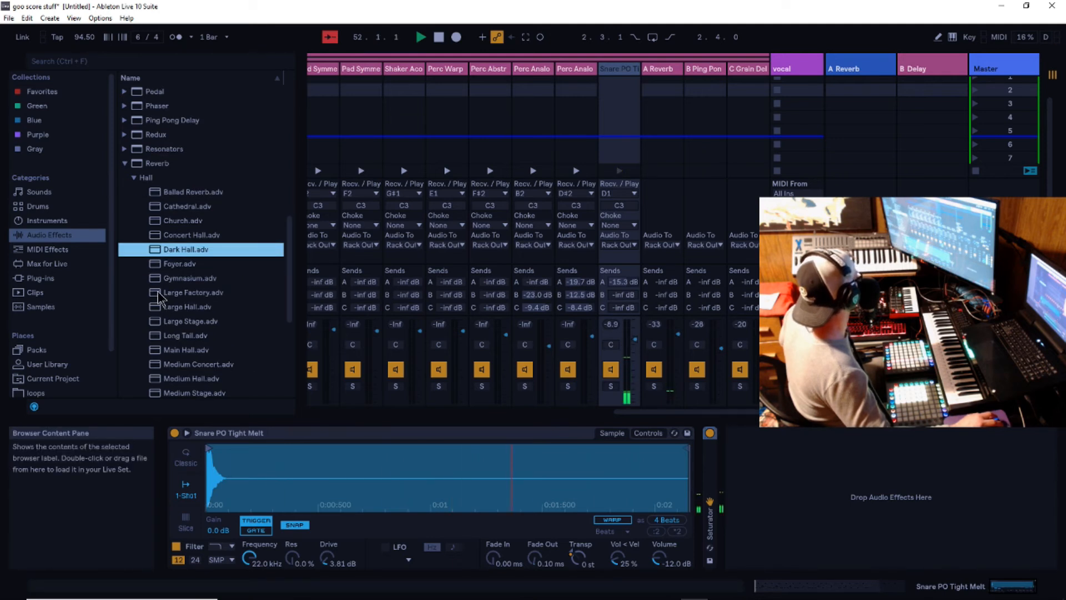
click(159, 293)
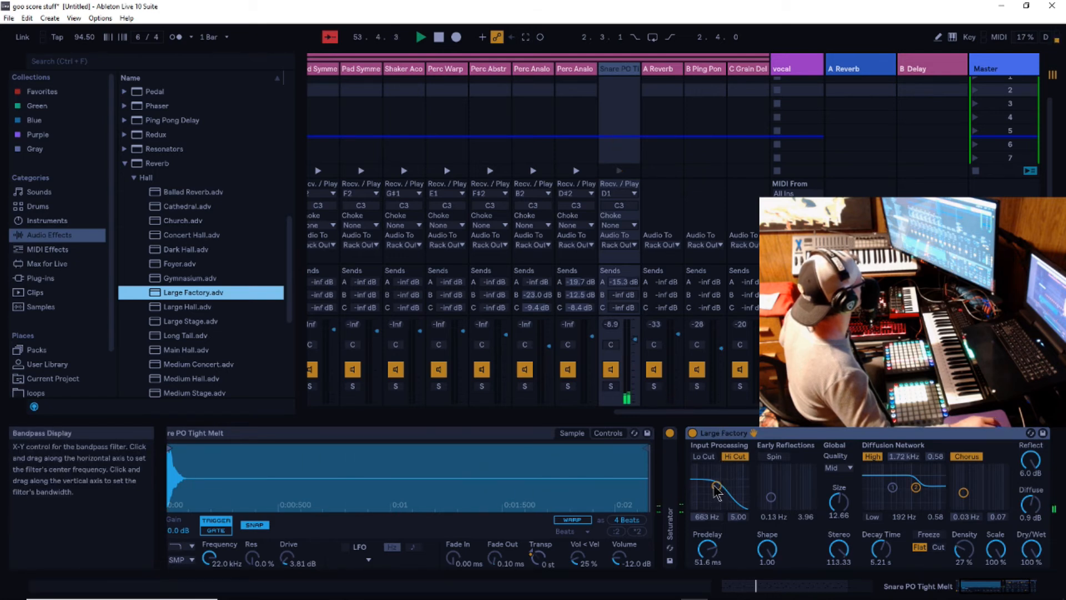
drag(714, 486, 725, 479)
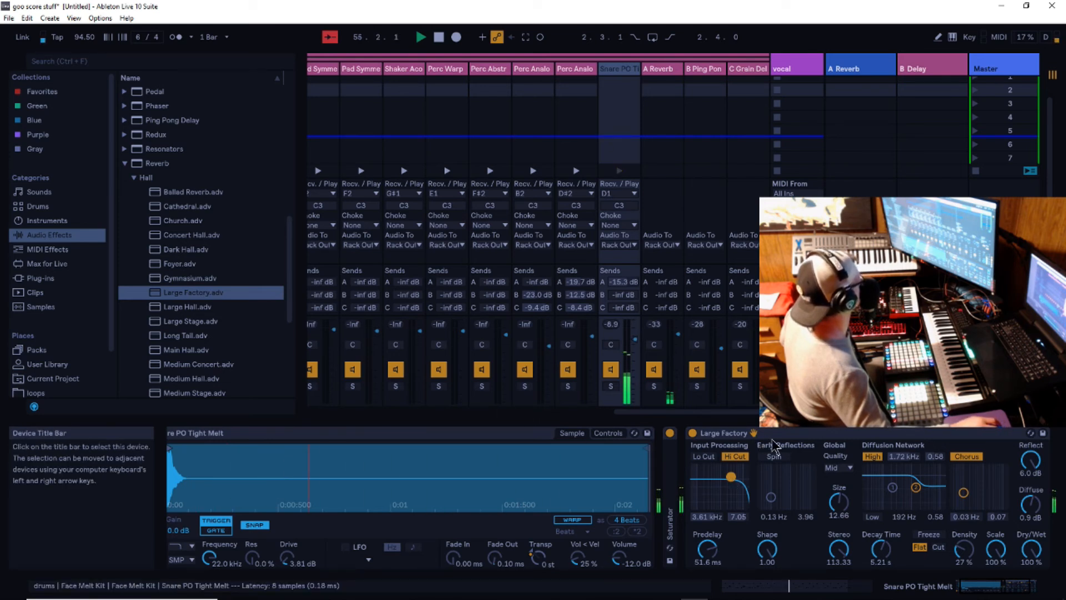
right_click(802, 437)
click(828, 303)
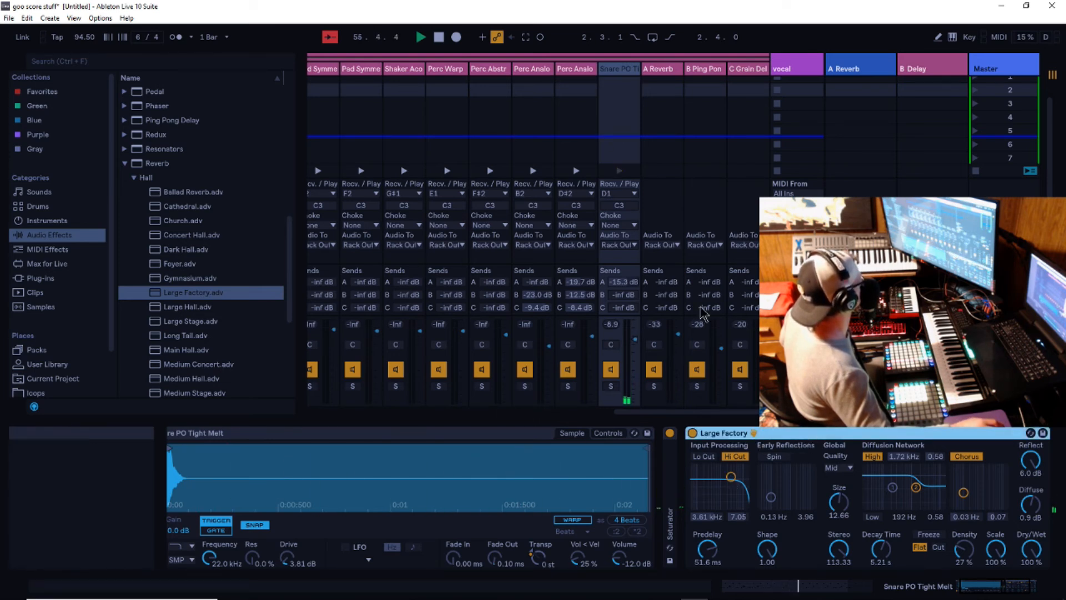
- Try the Vocal Hall reverb preset on the snare chain with its input filter at 12.6 kHz, and remove it
scroll(187, 334, down, 2)
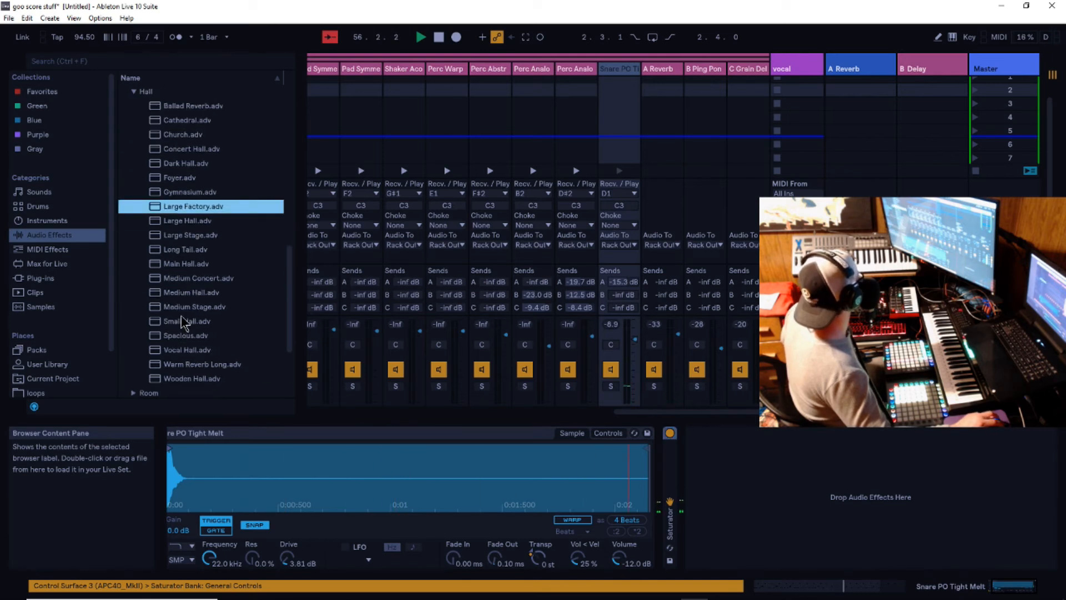
drag(163, 352, 632, 138)
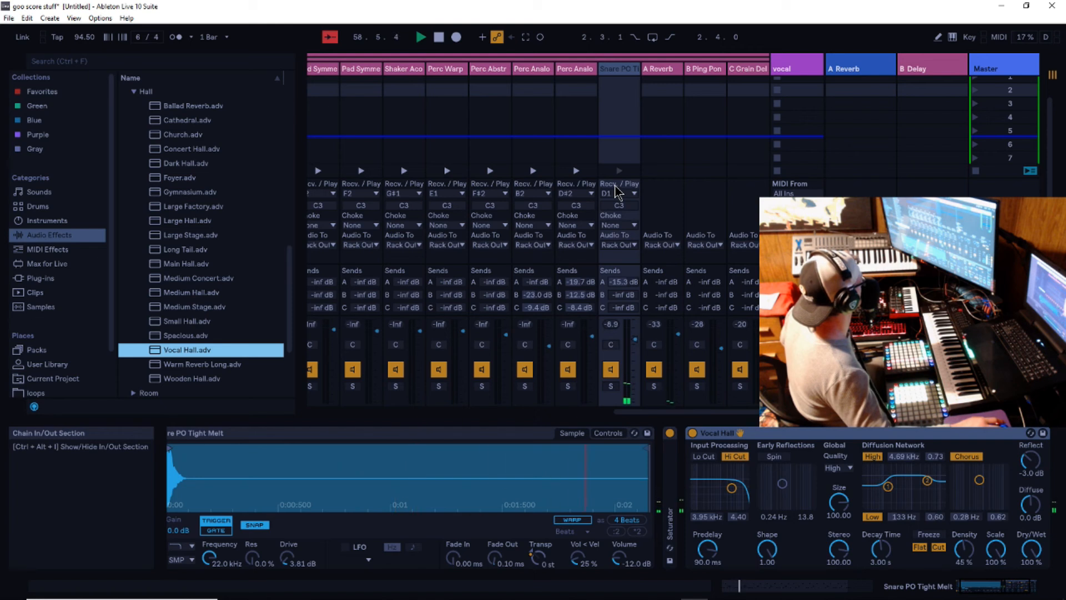
drag(732, 488, 742, 468)
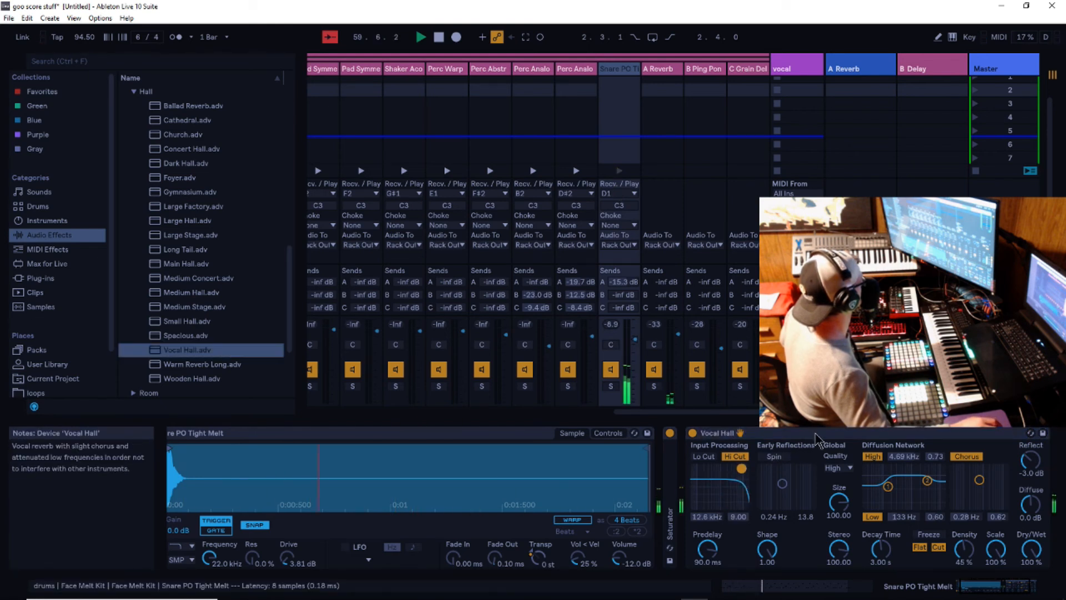
key(Delete)
- Add the Small Theatre preset from Outer Spaces' 02 Medium folder in Favorites to the snare chain and set its Dry Wet to 62.6%
scroll(289, 305, up, 5)
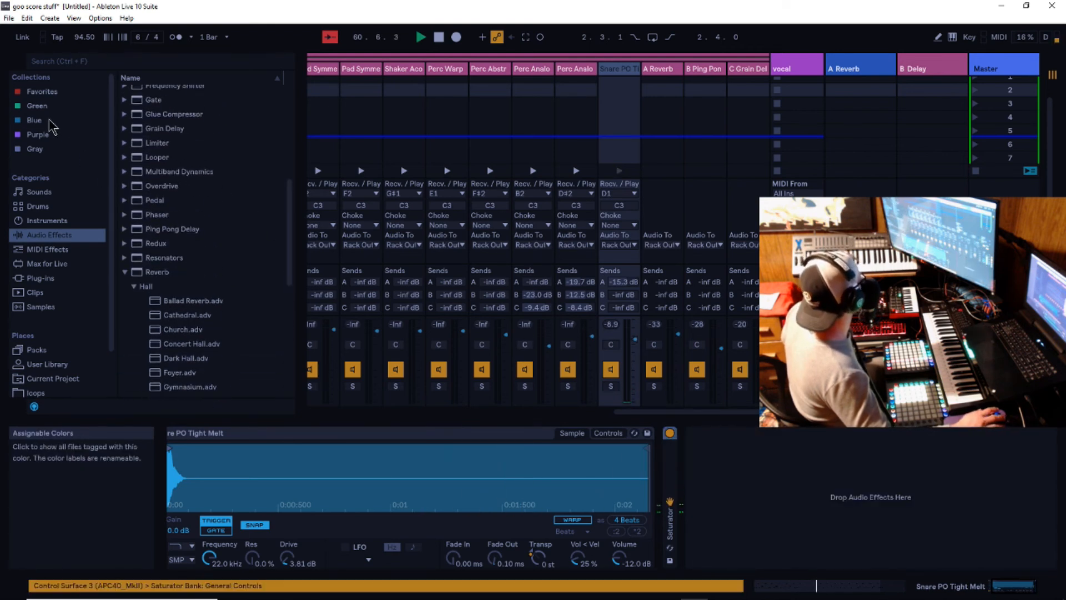
click(99, 96)
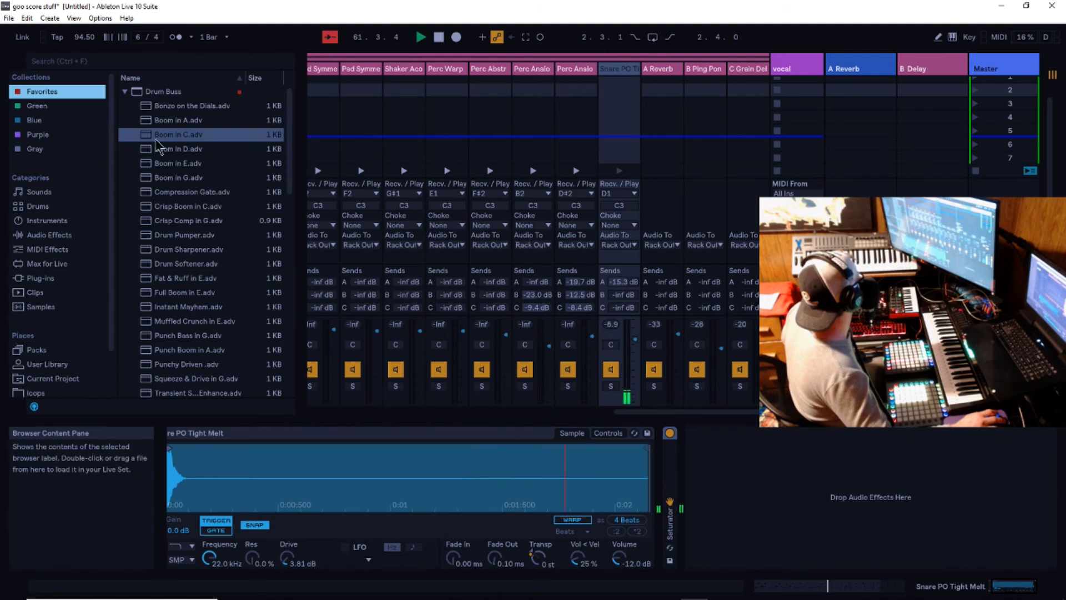
click(127, 94)
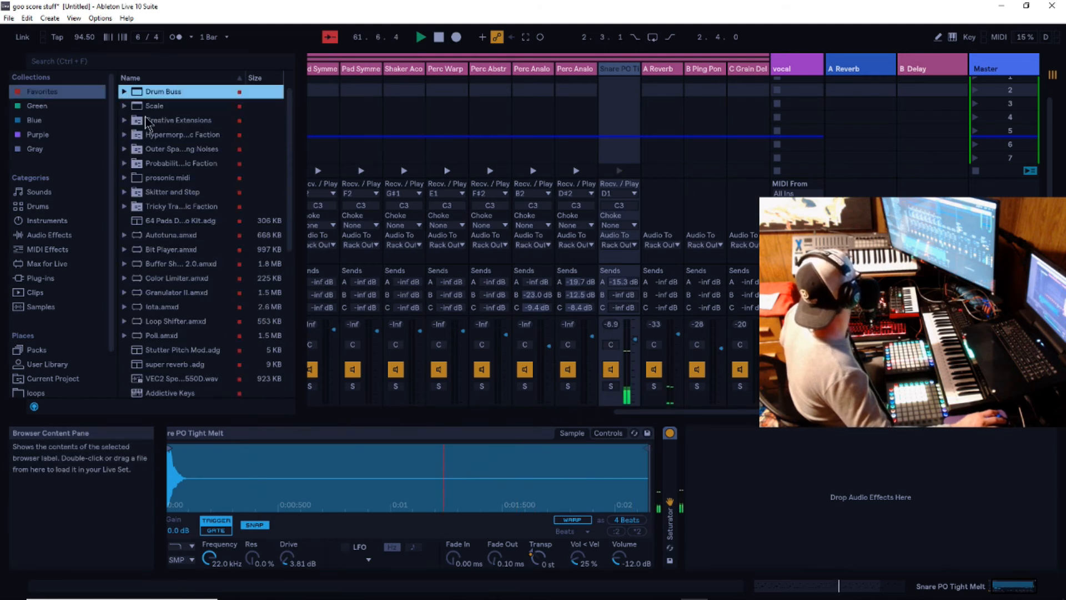
click(125, 149)
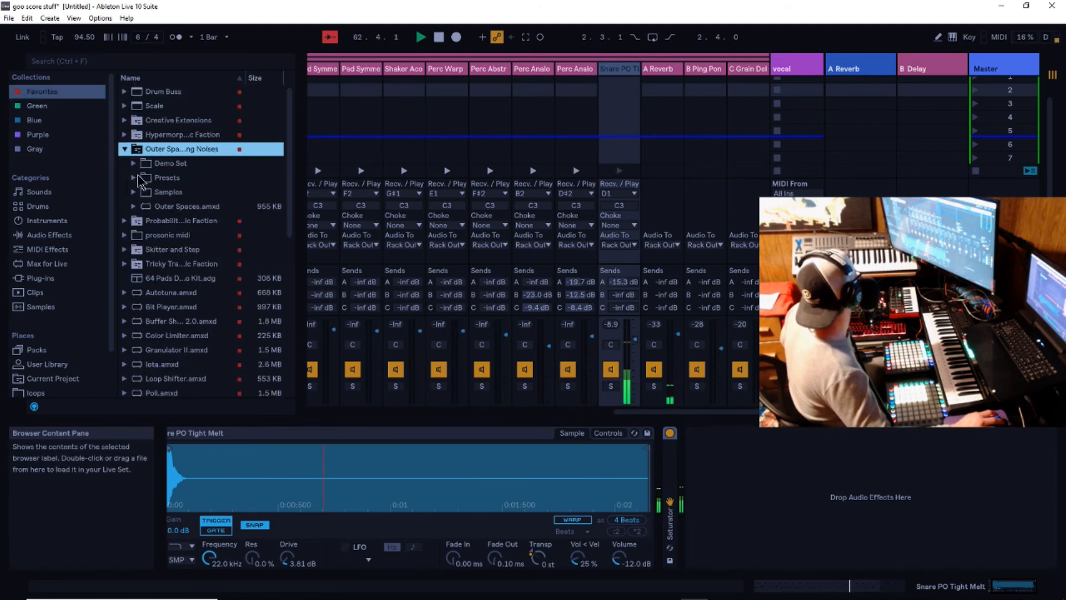
click(133, 179)
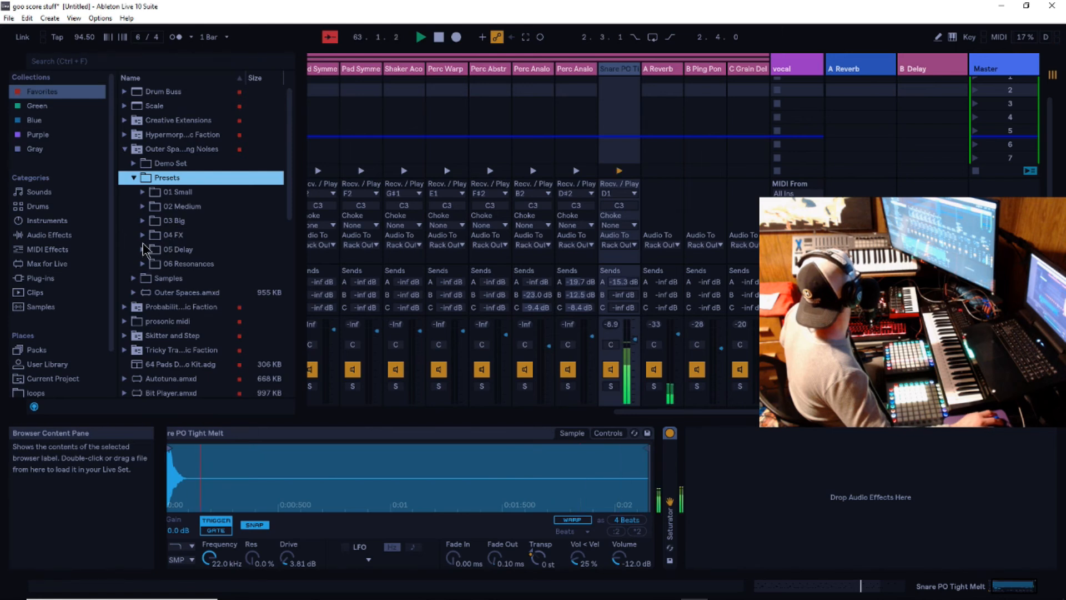
click(143, 207)
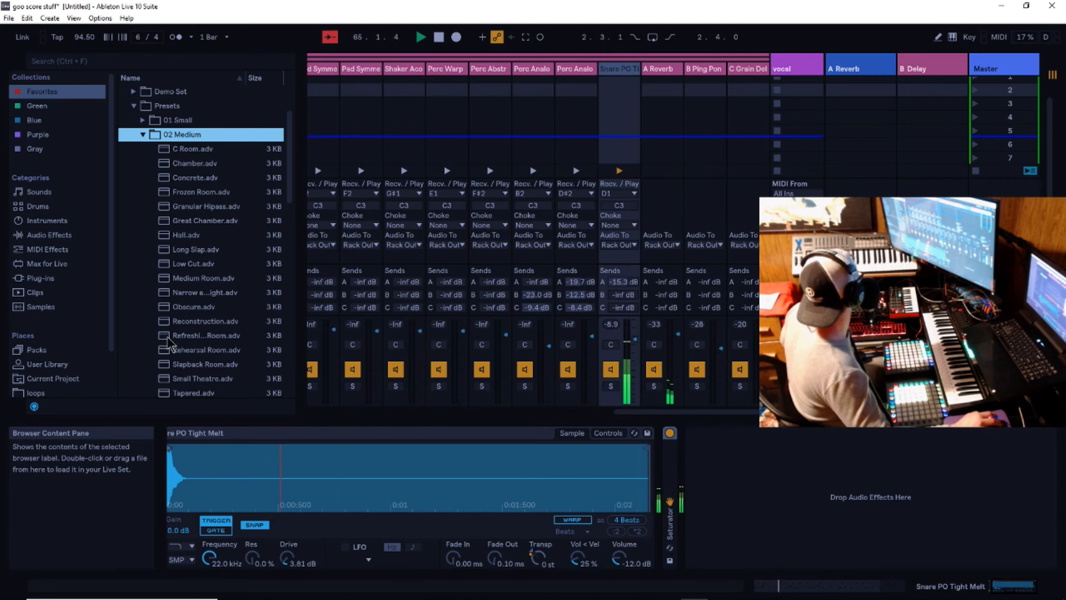
scroll(169, 344, down, 3)
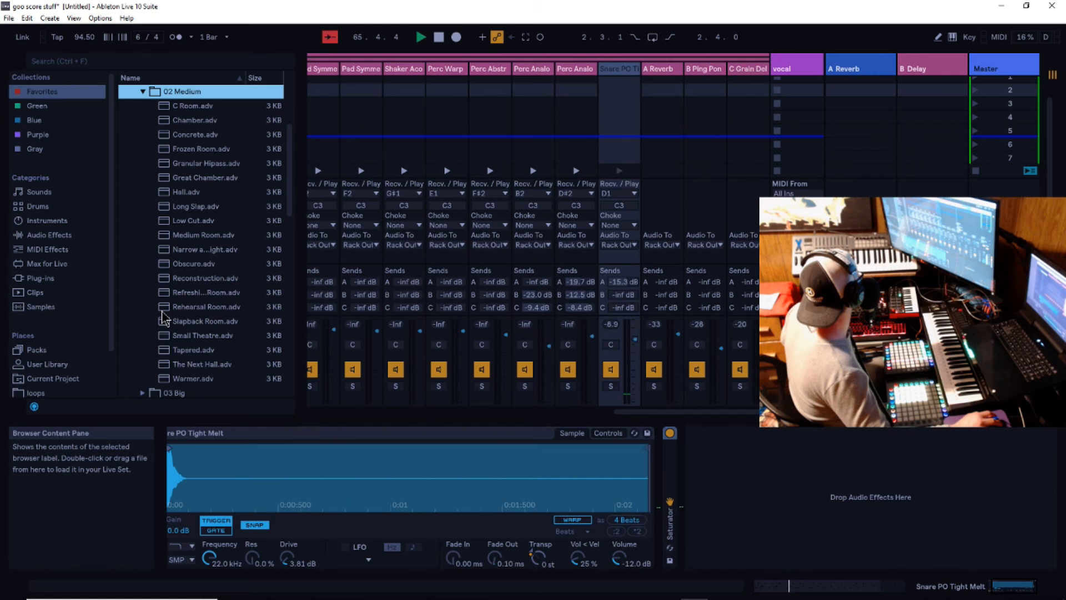
drag(165, 340, 628, 127)
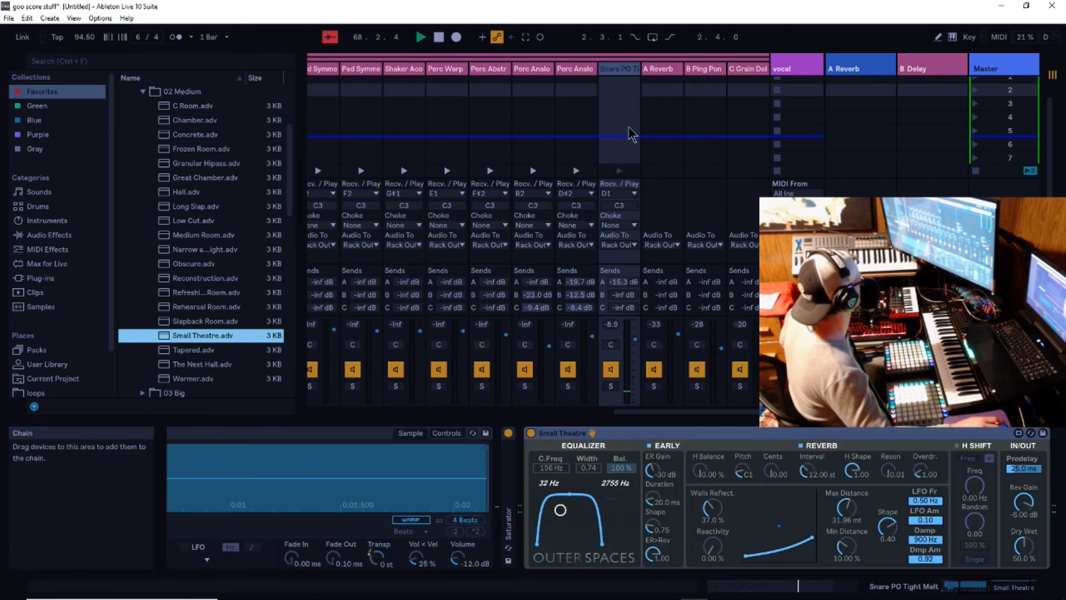
drag(1027, 543, 1028, 527)
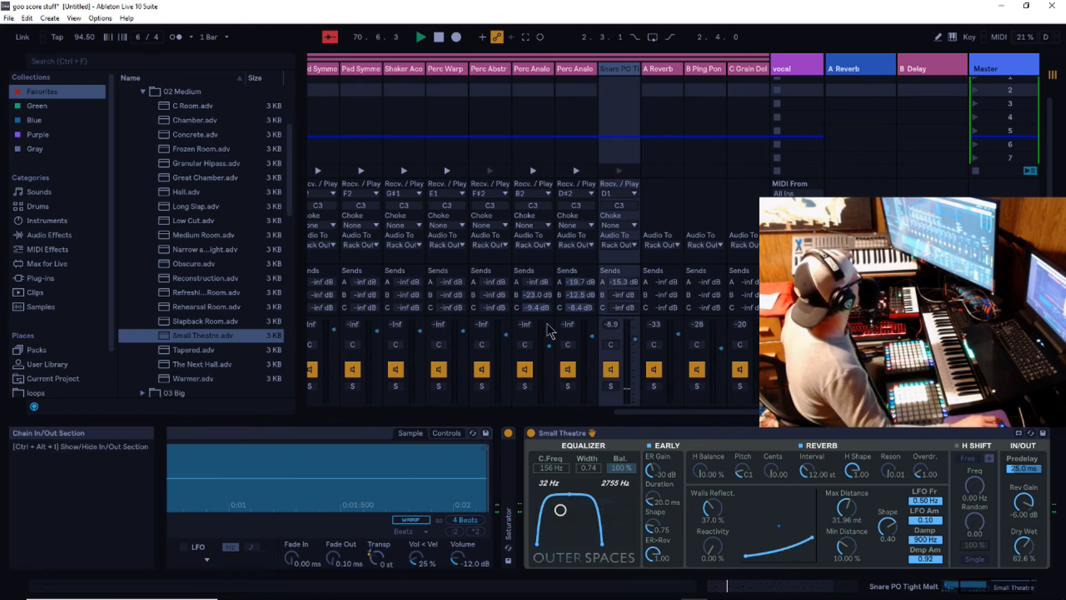
drag(661, 412, 447, 245)
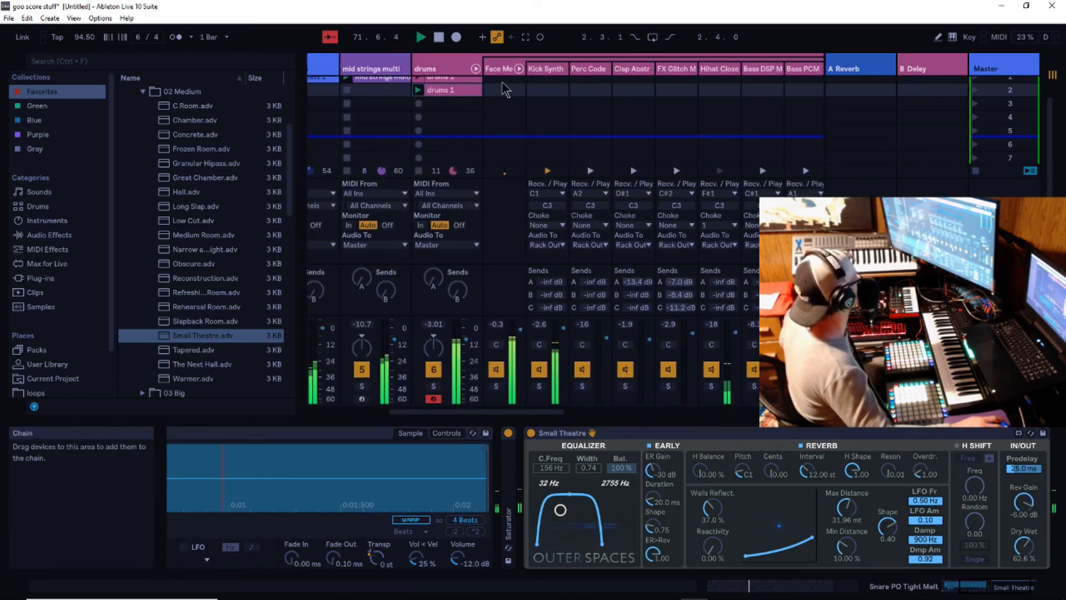
- Collapse the Face Melt Kit chains in the mixer, and record a MIDI clip on the vocal track while fine-tuning its volume
click(519, 68)
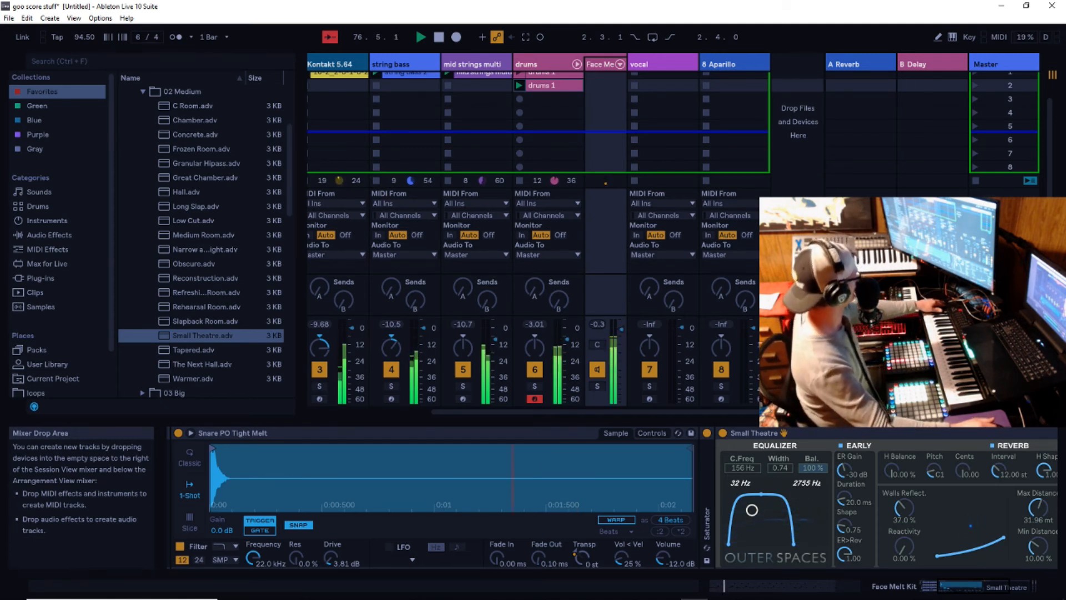
click(661, 65)
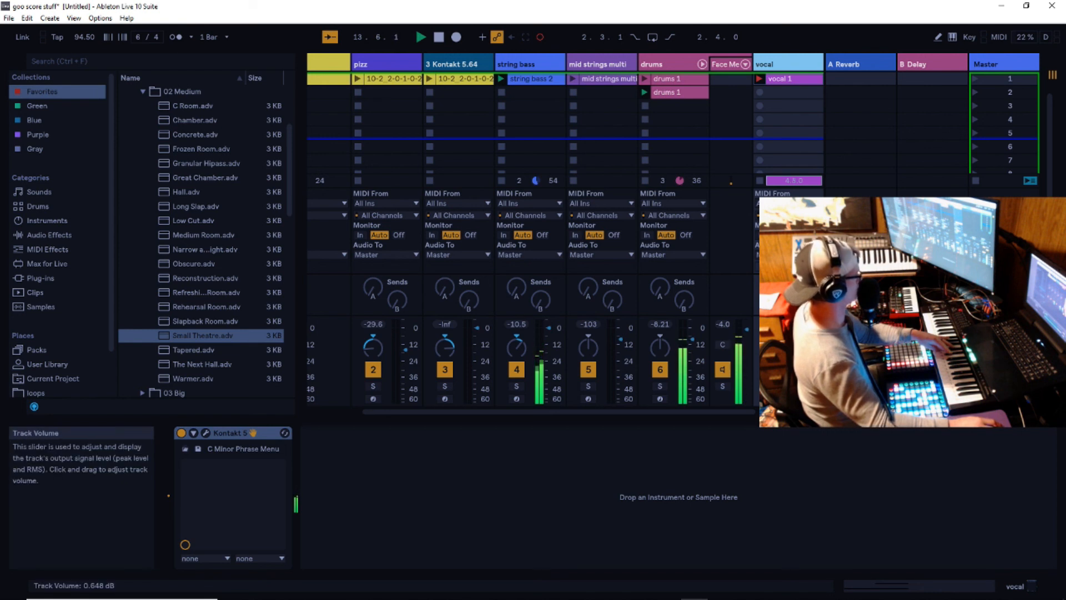
drag(807, 326, 807, 329)
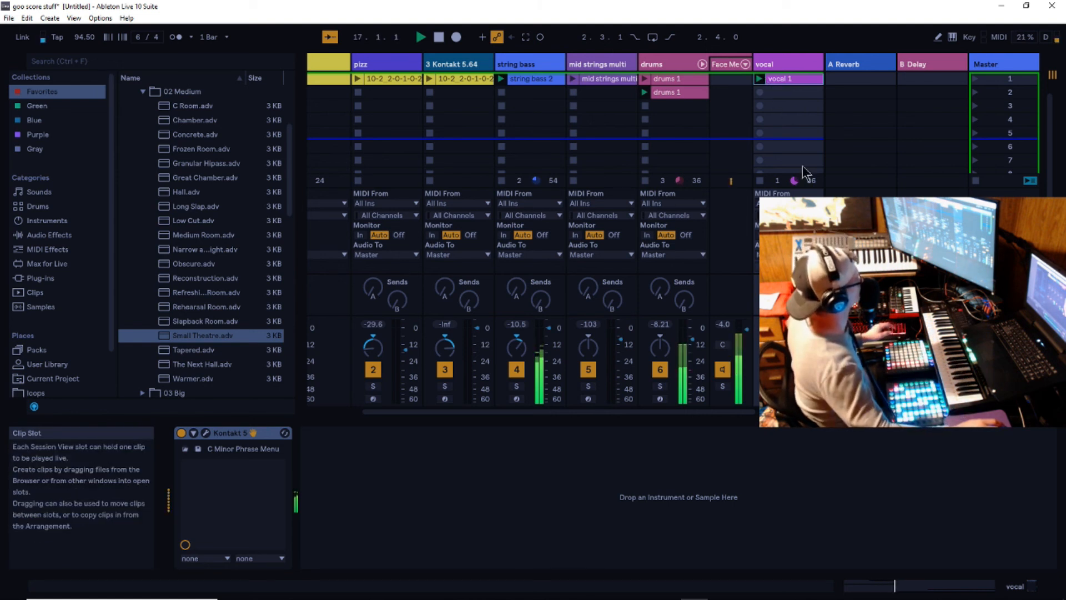
- Open the vocal 1 clip in an enlarged note editor and set note velocities: D#3 to 48, G4 to 67 and C3 to 62
click(785, 80)
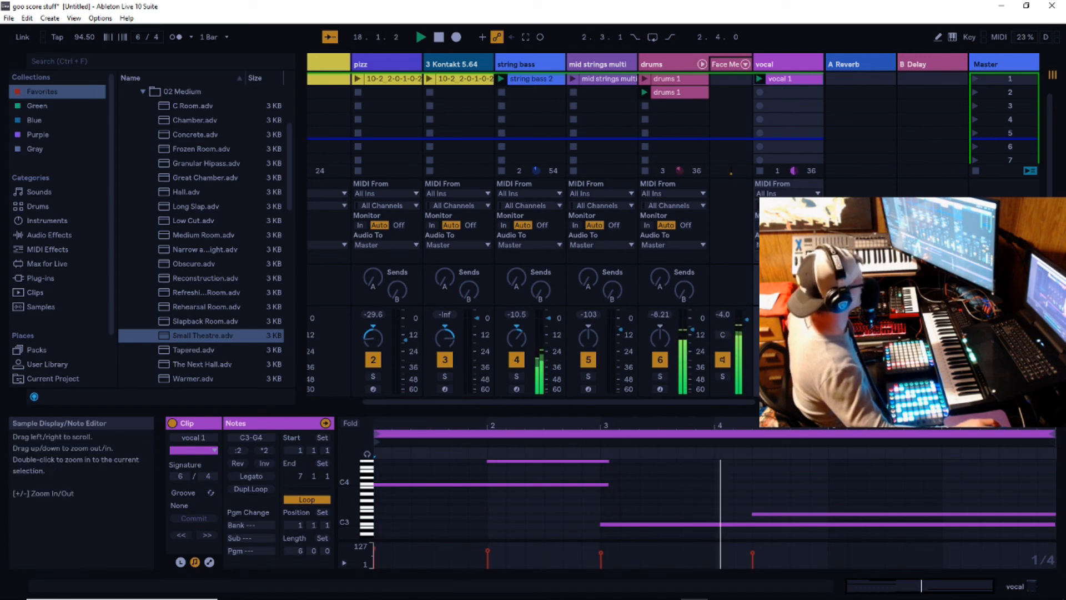
drag(752, 412, 753, 325)
drag(753, 553, 753, 560)
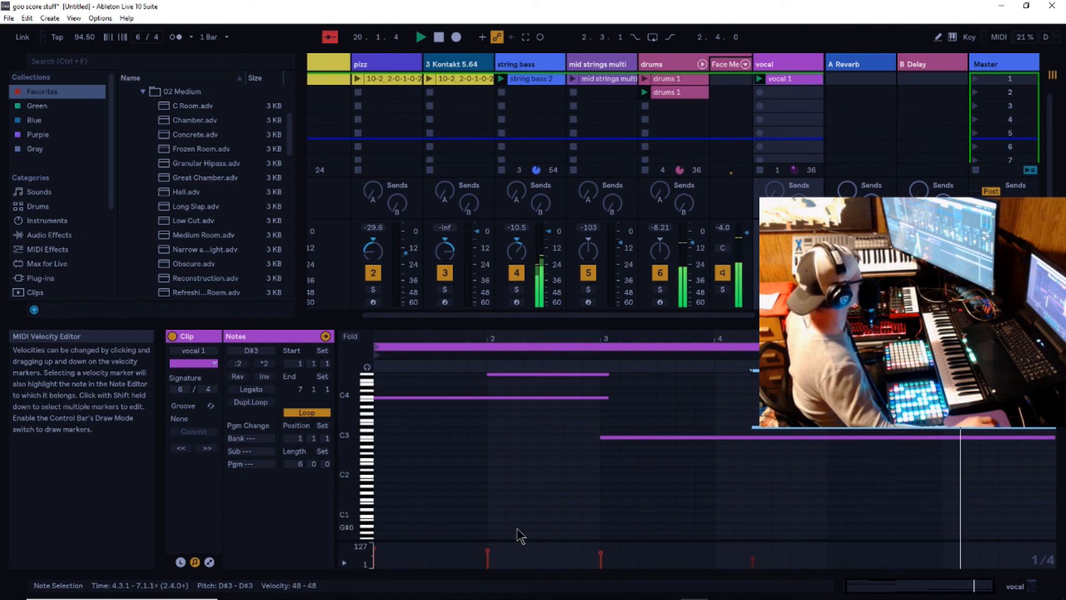
click(485, 554)
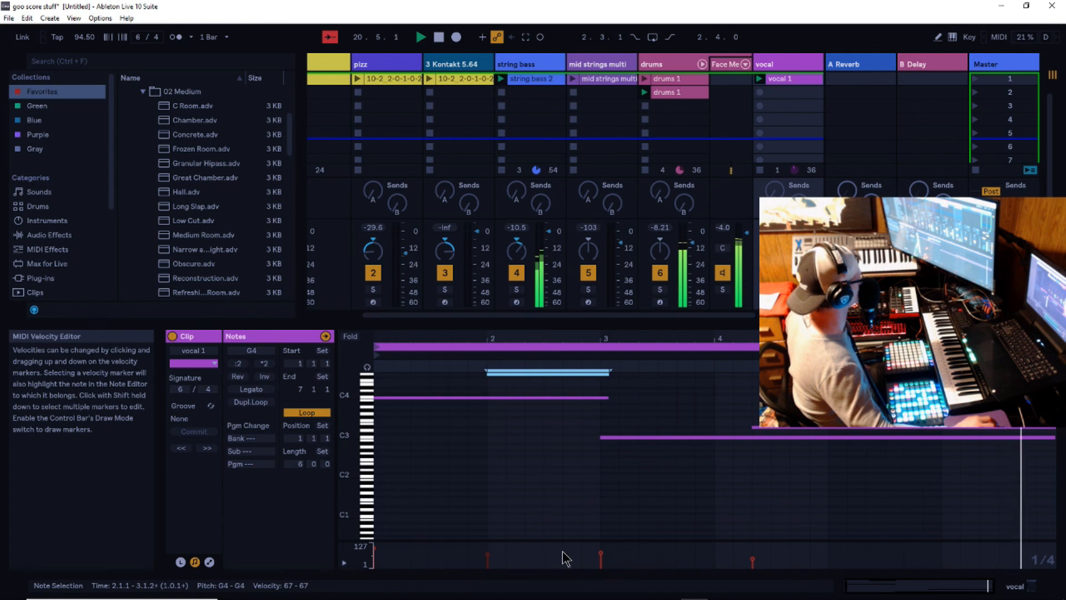
click(600, 555)
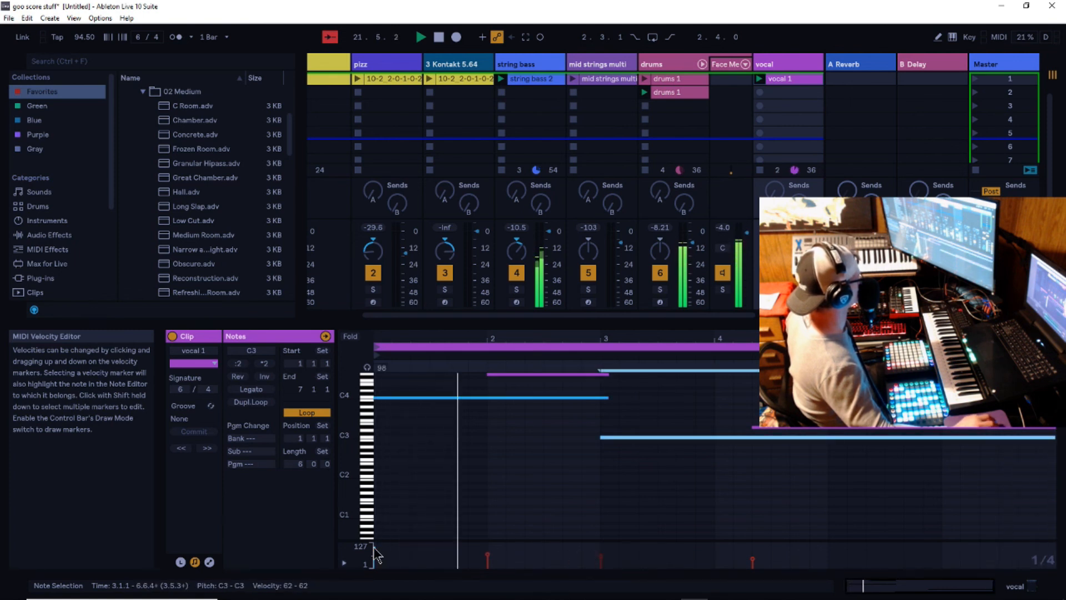
- Set the G4 note's velocity to 23 and the C3 note's velocity to 91 in the vocal 1 clip
click(488, 556)
drag(488, 555, 488, 562)
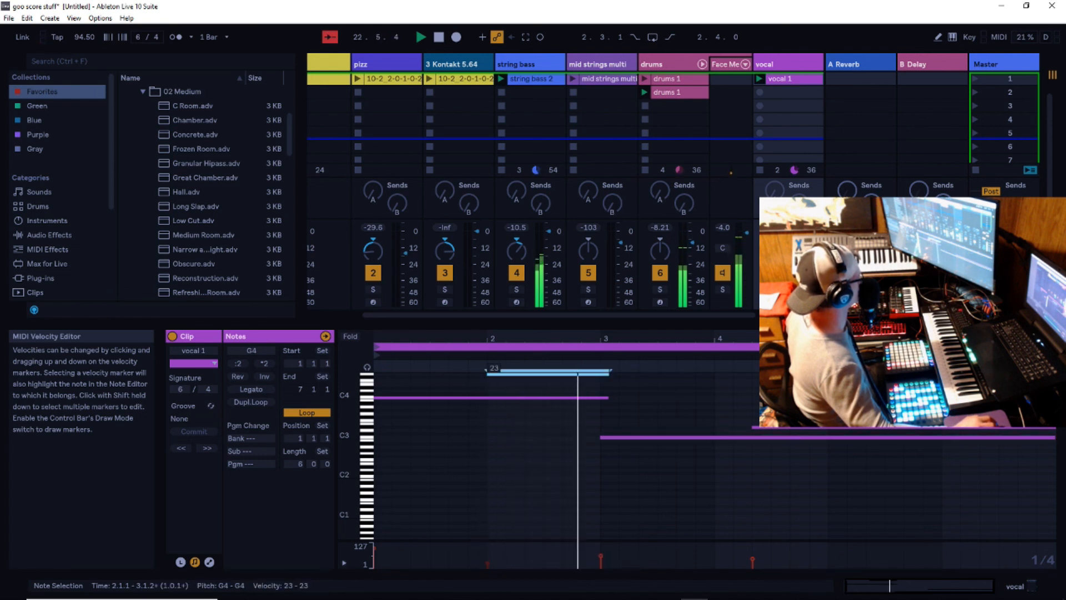
click(601, 557)
drag(602, 557, 601, 550)
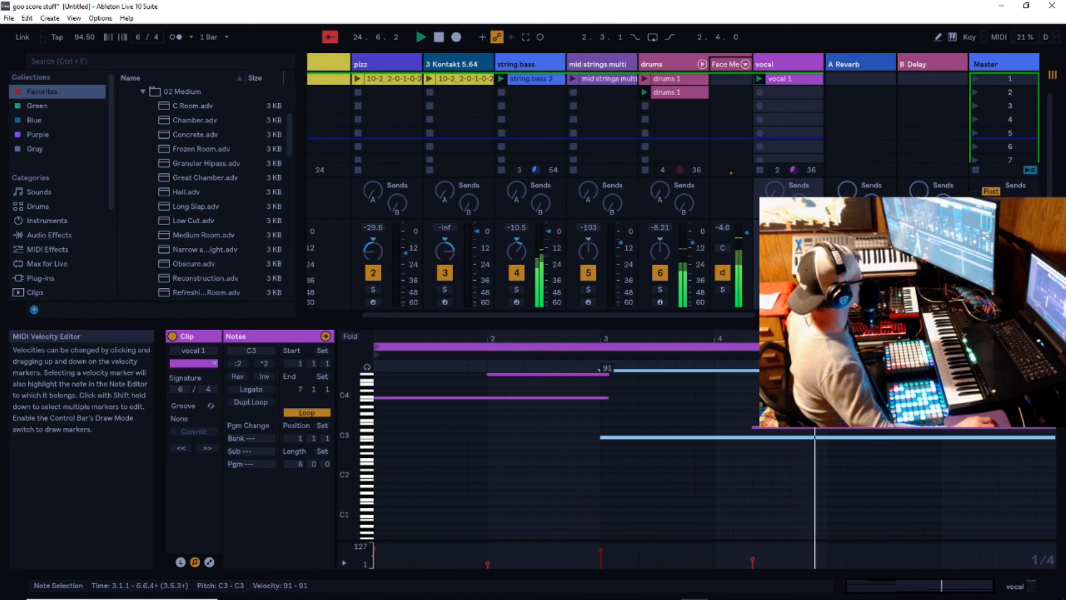
- Raise the D#3 note at 4.3.1 in the vocal 1 clip to G3, and restore the note editor's smaller height
click(815, 430)
drag(814, 429, 813, 416)
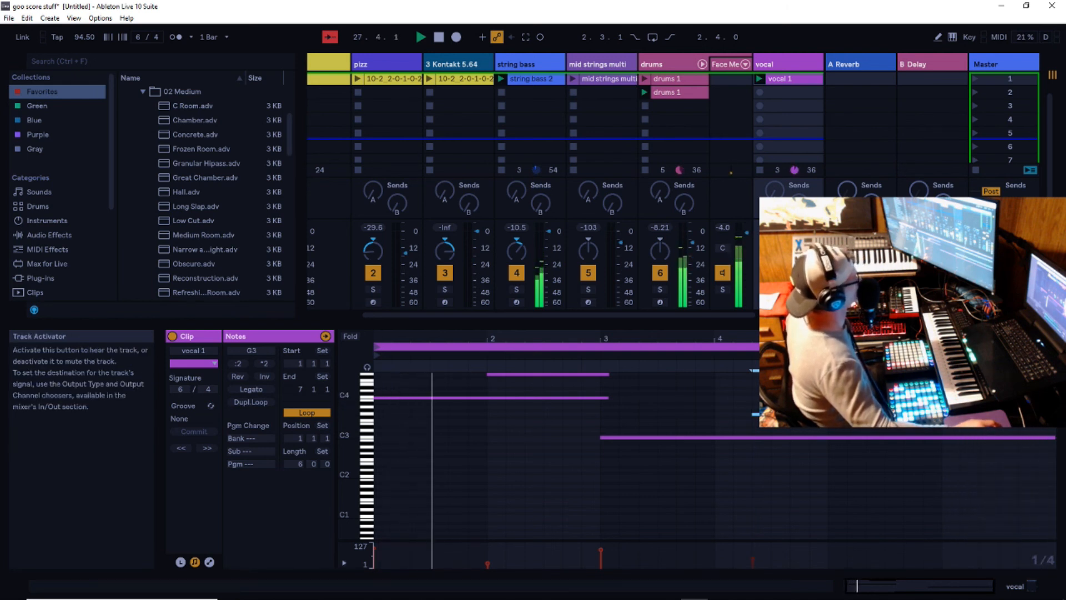
key(ctrl+alt+i)
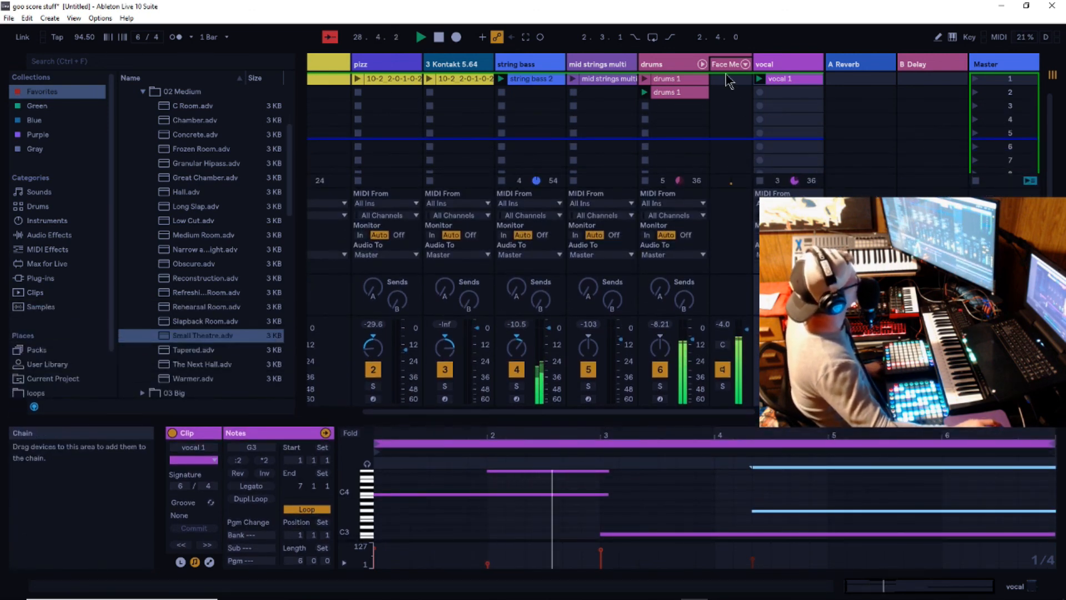
- Hide the drums track's rack column, and record two MIDI clips into the first two slots of the 8 Aparillo track
key(Delete)
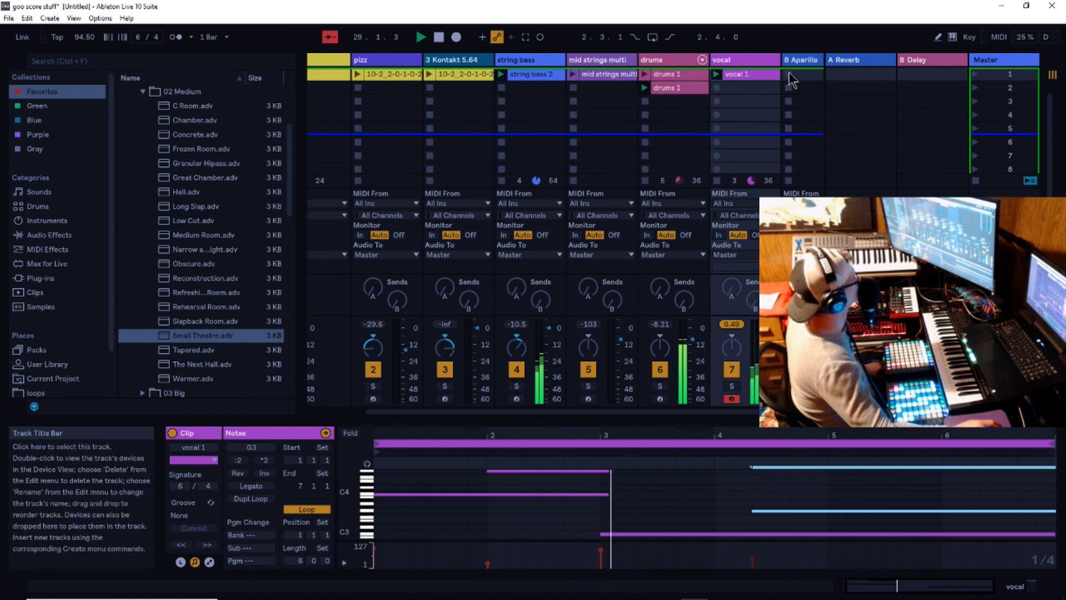
click(808, 61)
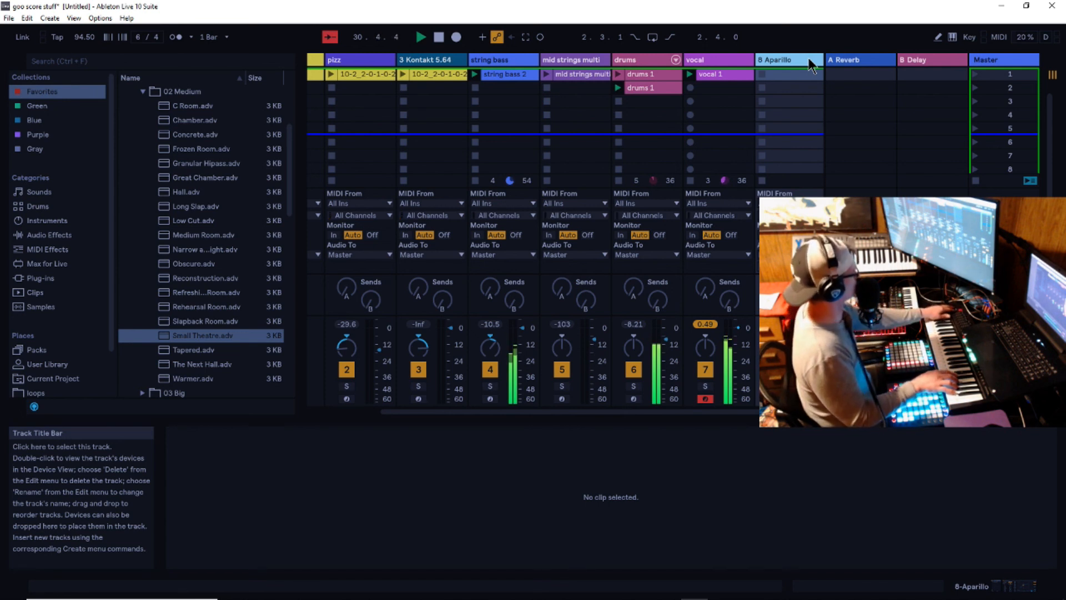
key(Right)
click(810, 61)
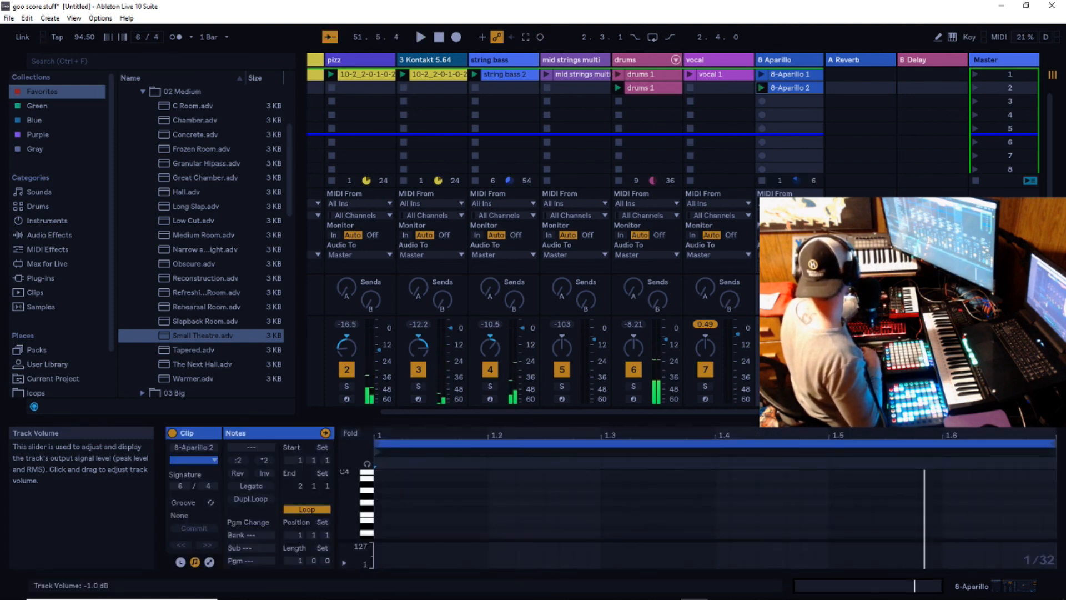
- Play the layered clips together from the start to check the balance, and stop playback
key(space)
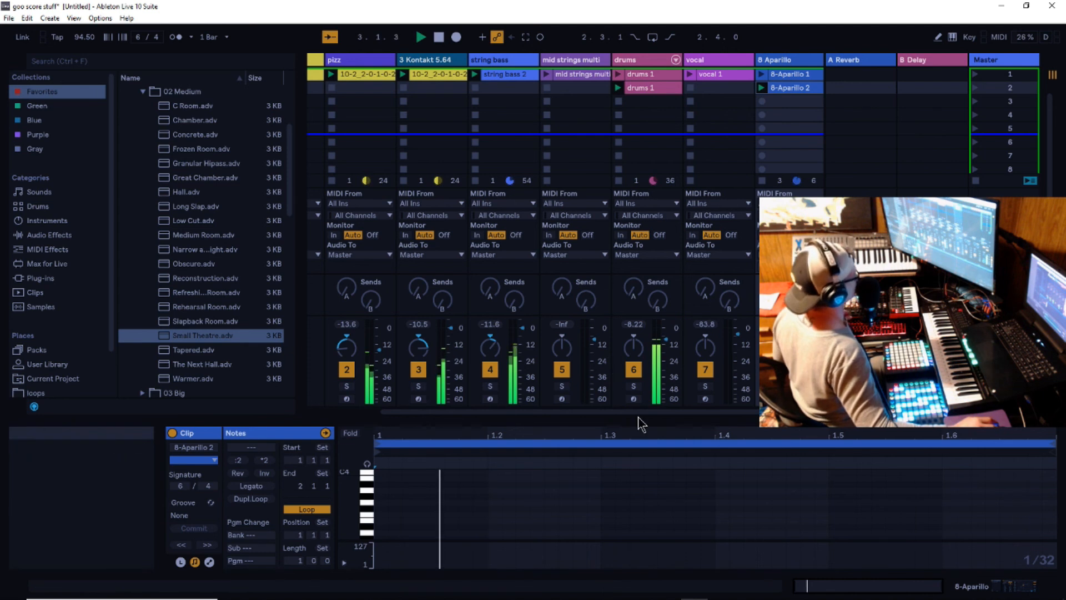
drag(639, 419, 645, 400)
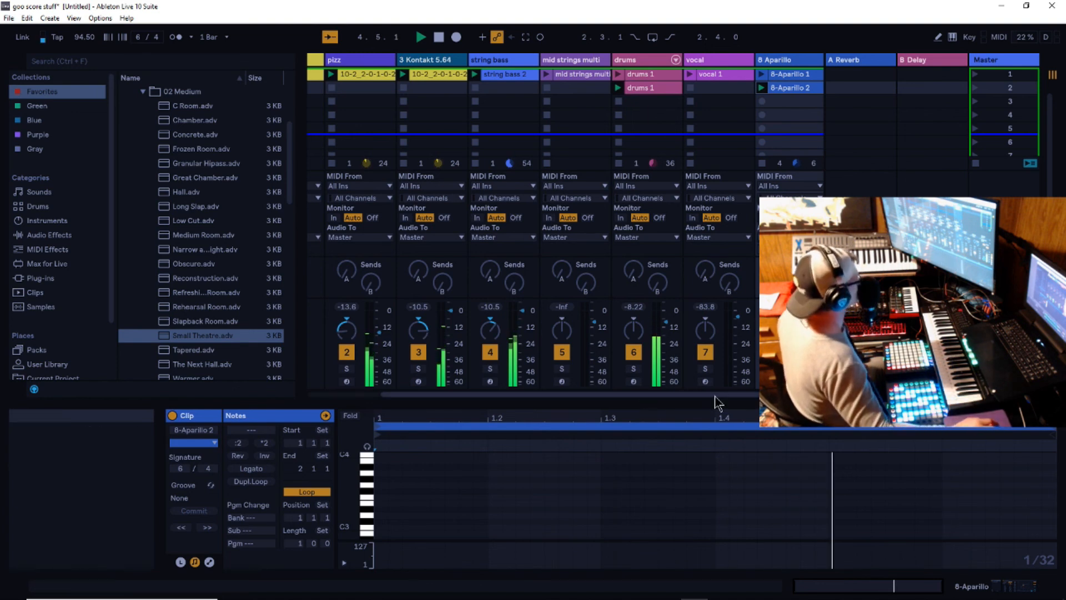
mouse_move(717, 402)
mouse_down()
mouse_move(717, 365)
mouse_move(717, 420)
mouse_up()
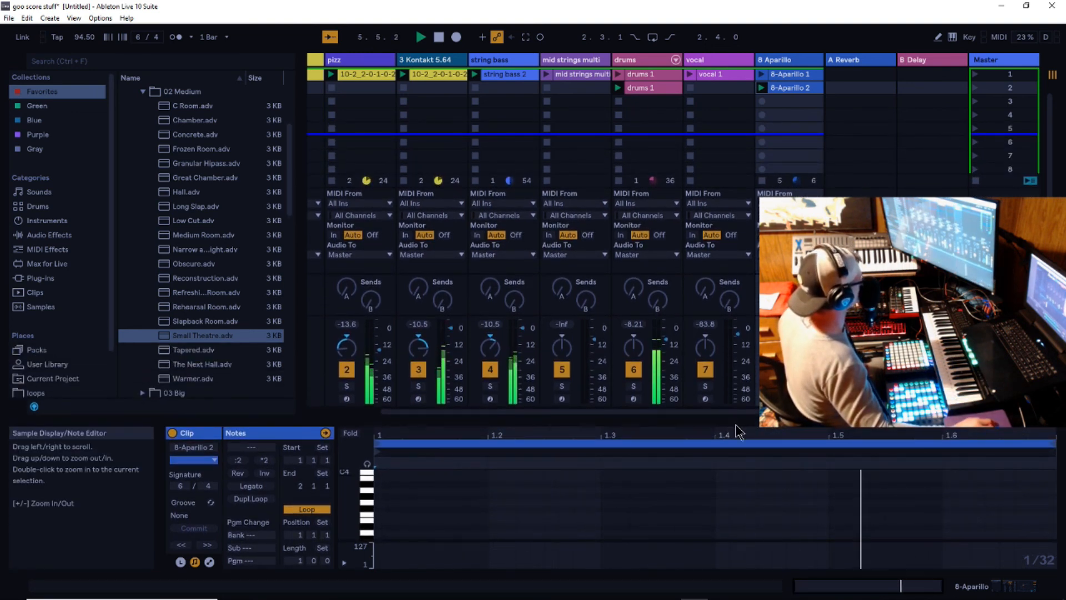
click(439, 37)
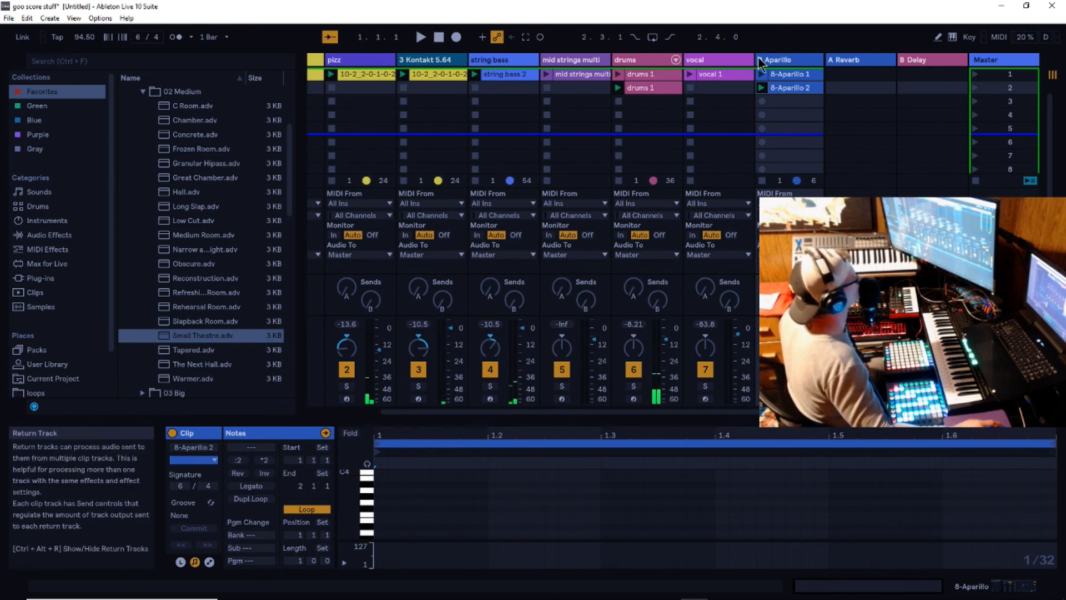